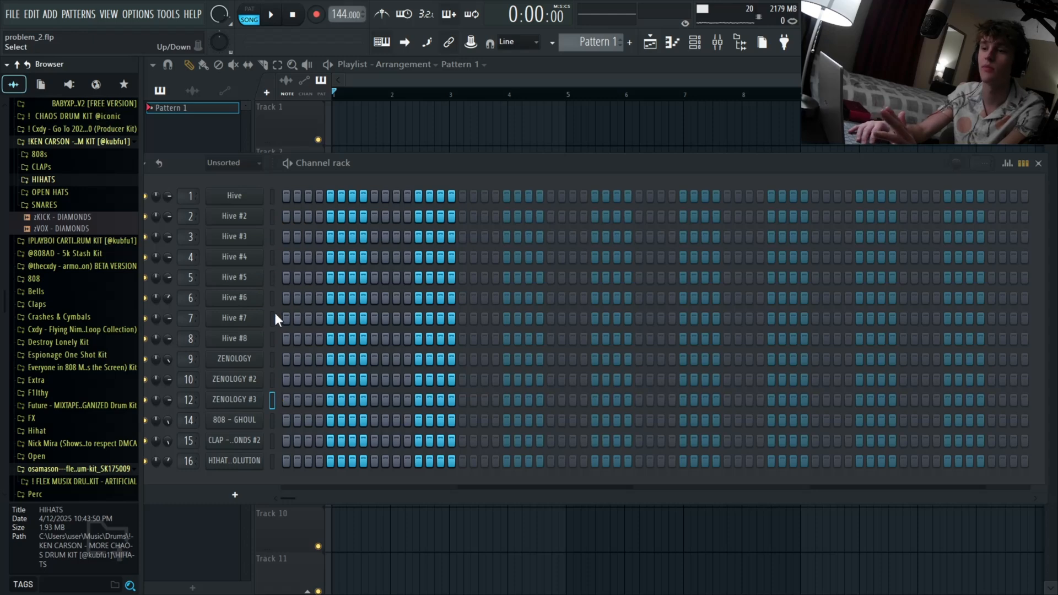
- Open the first Hive synth and audition its XS Ear Biter preset with a few notes
click(259, 258)
key(d)
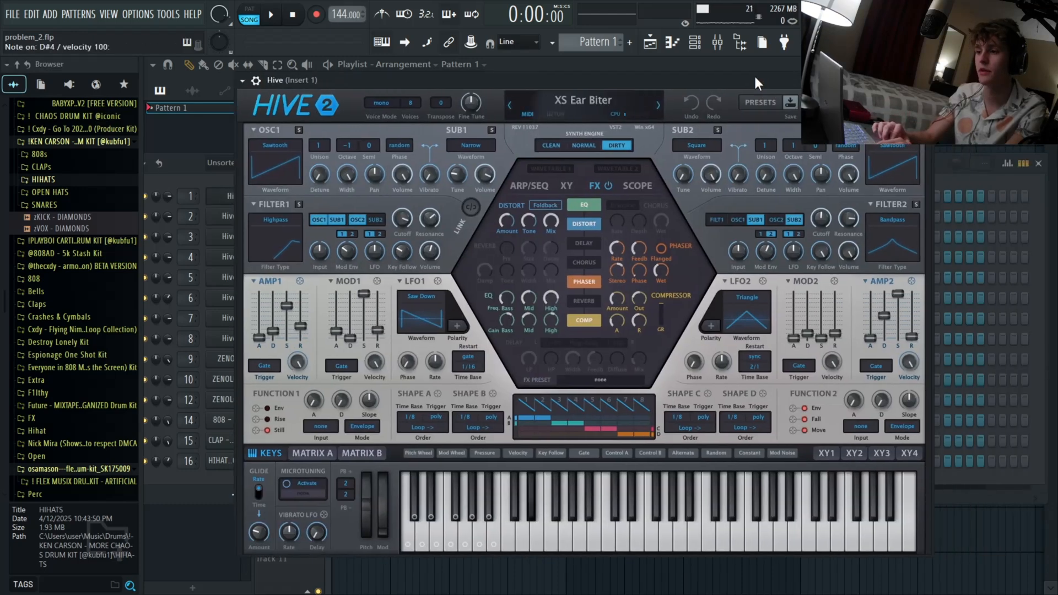
key(c)
key(g)
key(h)
key(d)
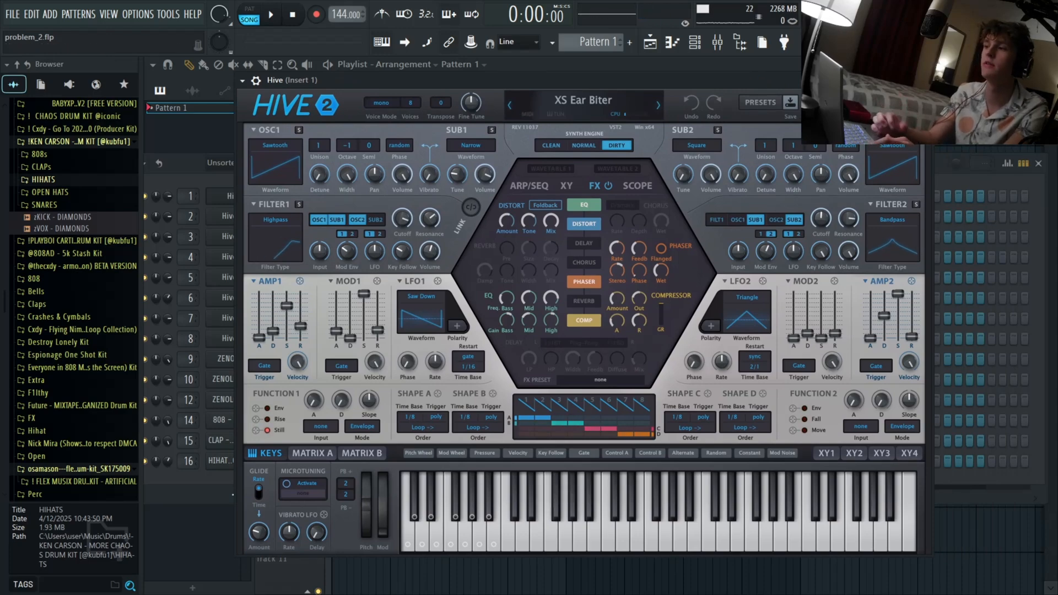
- Record four D#4 notes followed by four E4 notes in the first Hive channel's piano roll
right_click(289, 193)
click(289, 193)
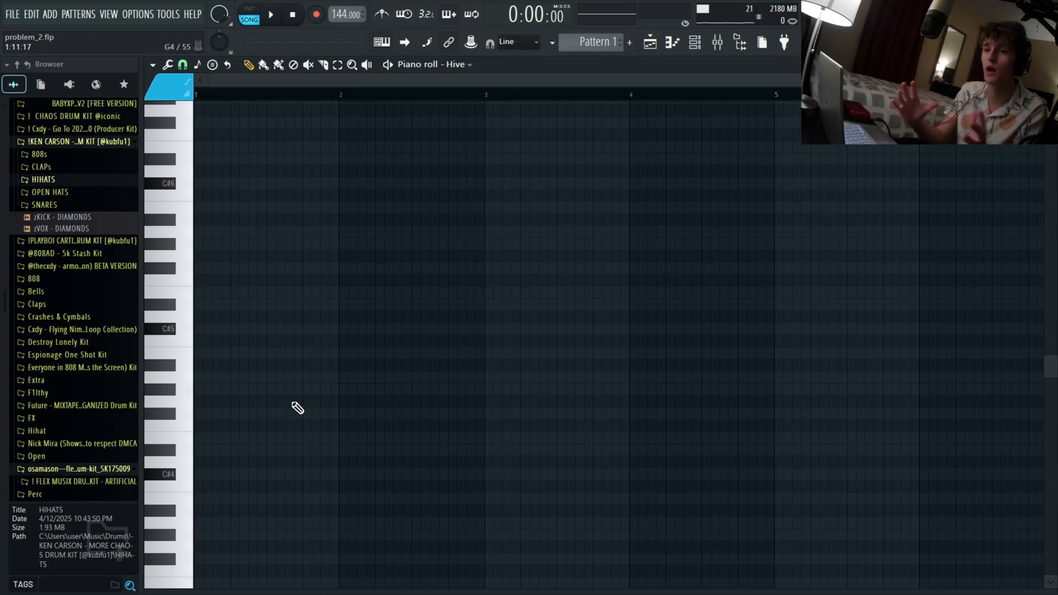
key(d)
key(d)
key(d)
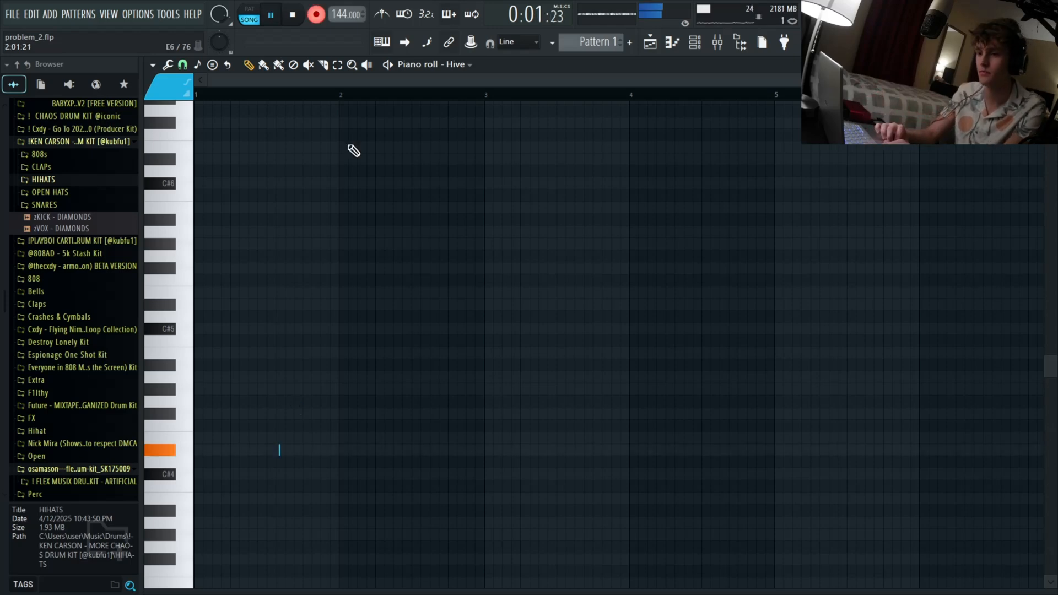
key(c)
key(c)
key(c)
key(c)
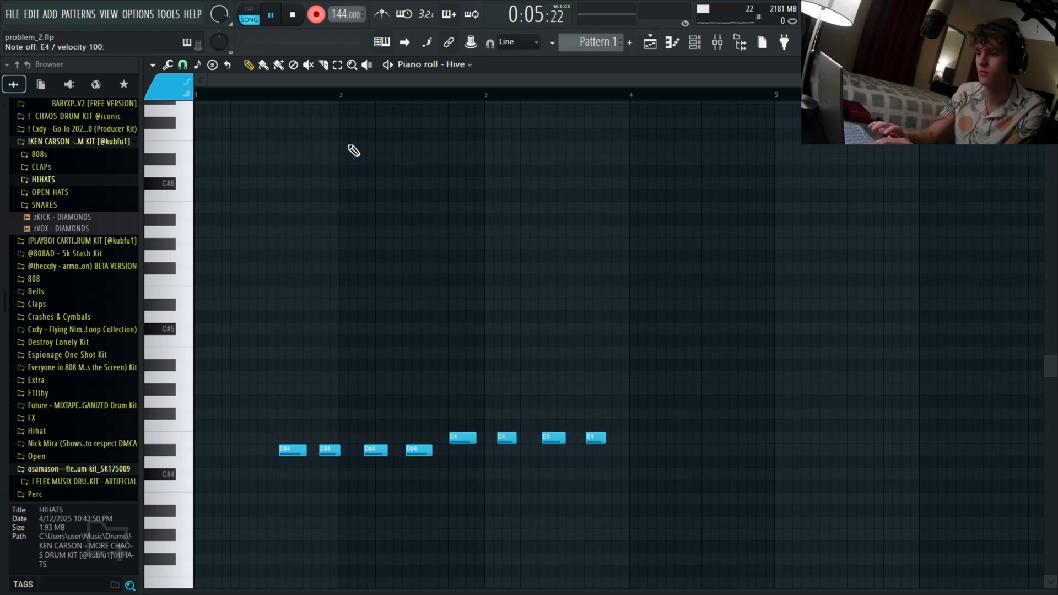
key(space)
- Align the recorded Hive notes to the beats, with the D#4 notes starting at bar 1 and the E4 notes at bar 2
drag(742, 287, 232, 537)
drag(284, 452, 181, 452)
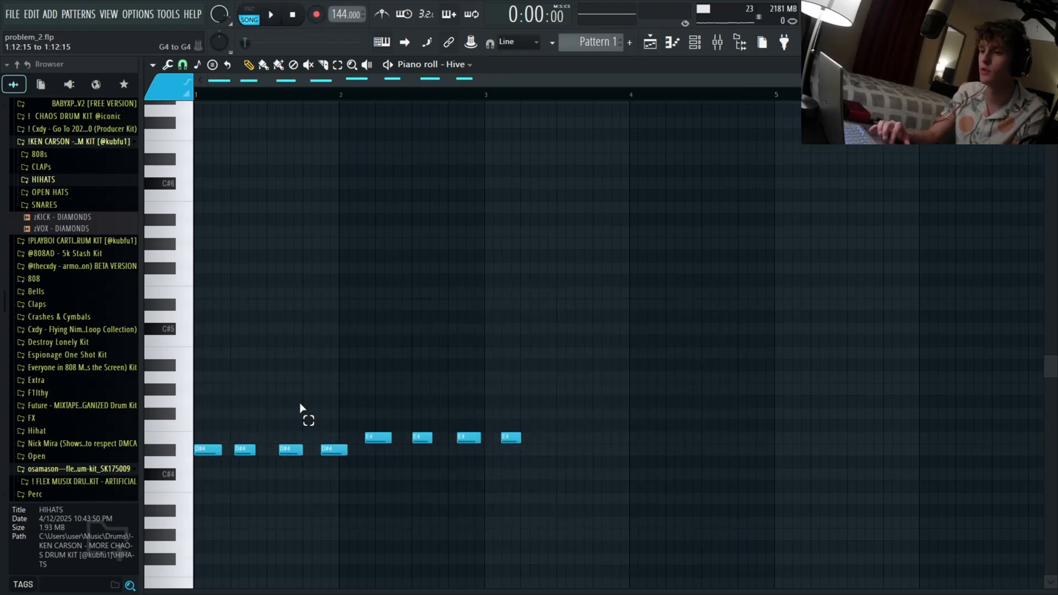
click(371, 436)
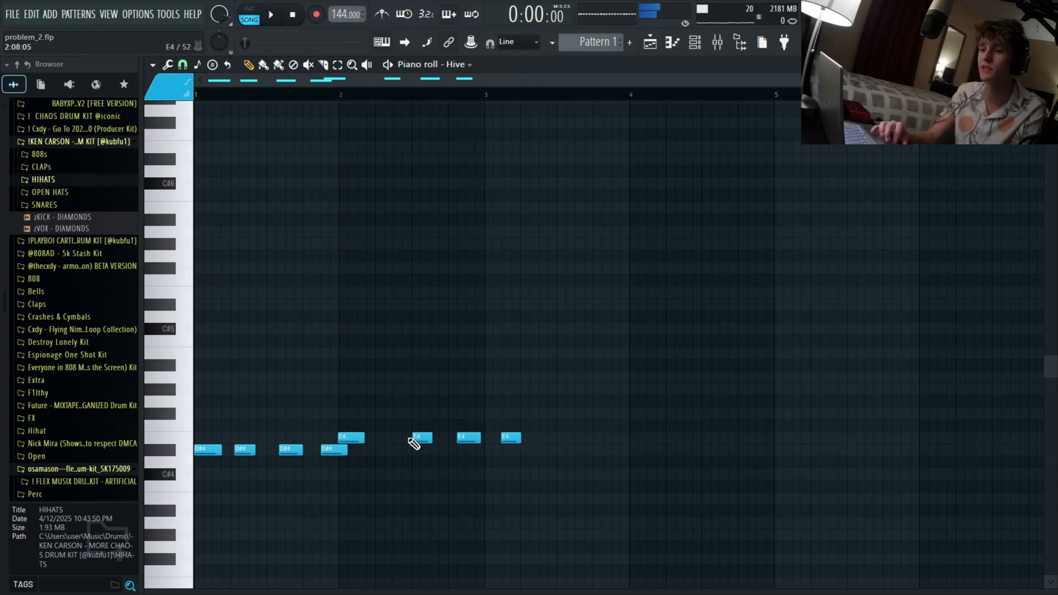
drag(419, 438, 383, 438)
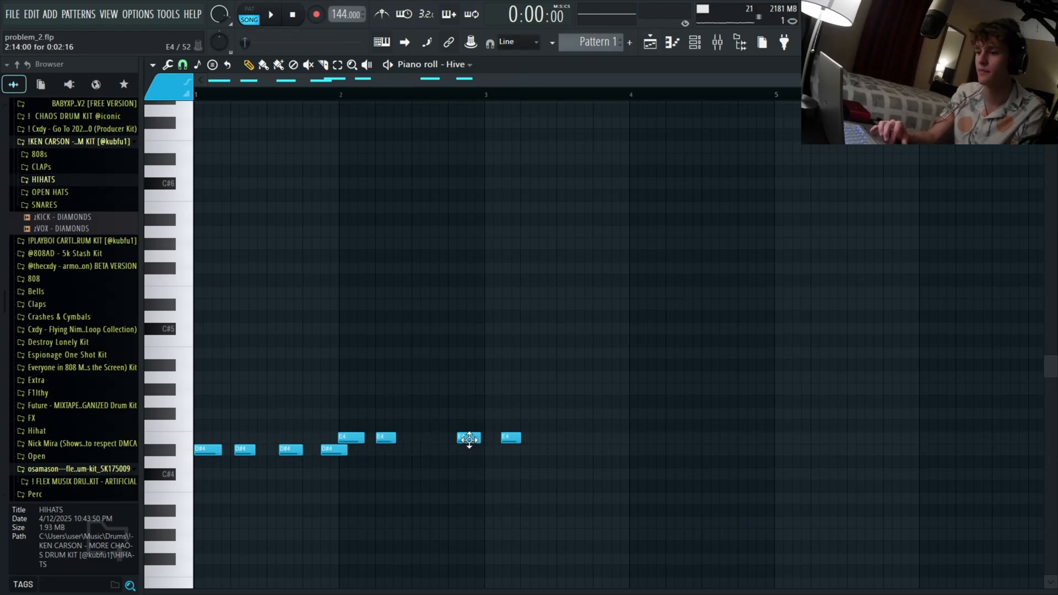
drag(469, 440, 424, 440)
drag(498, 439, 458, 439)
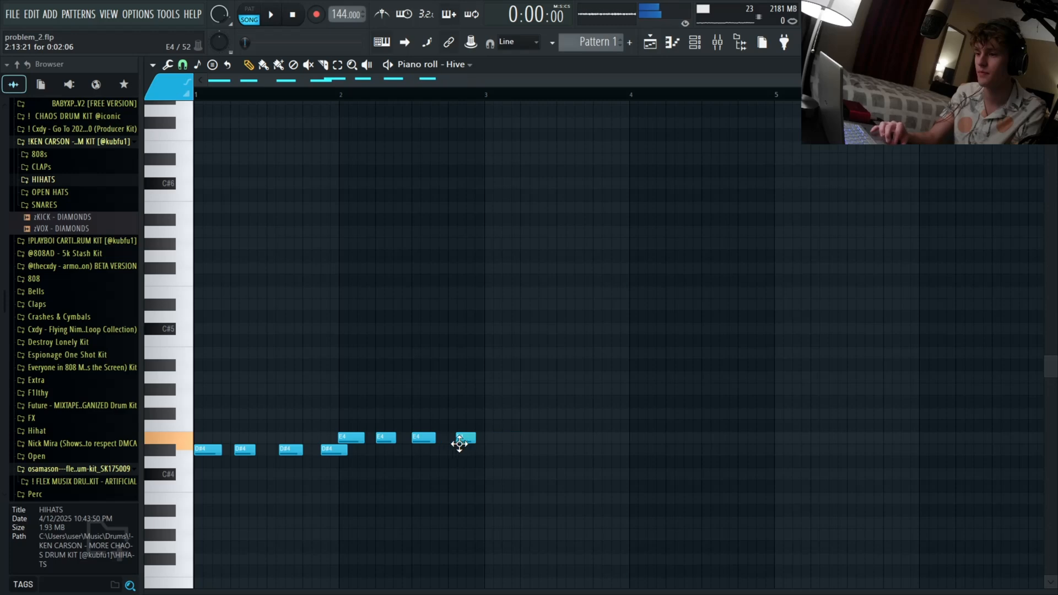
key(ctrl+q)
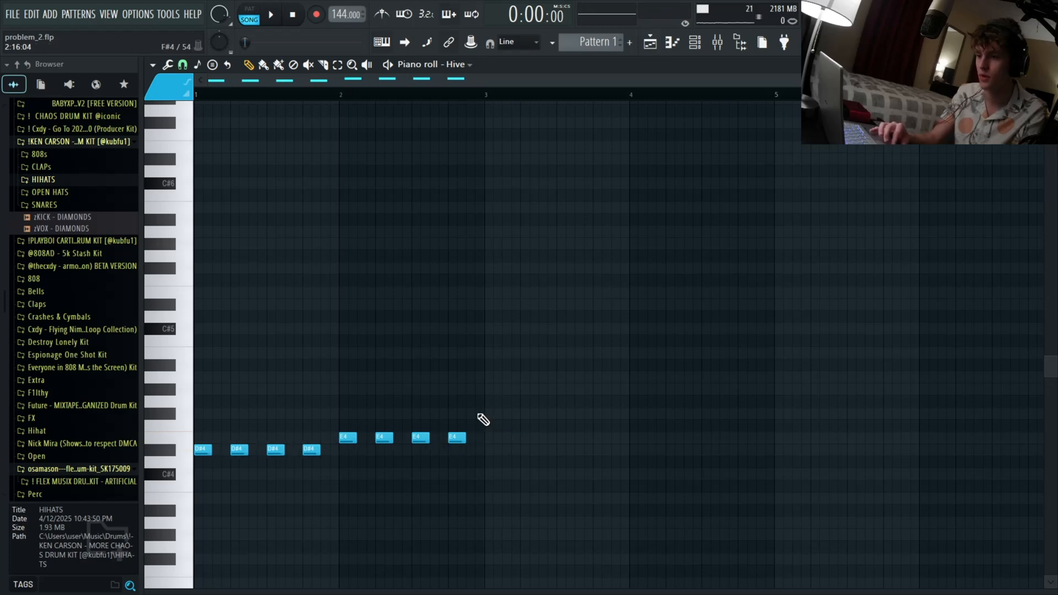
- Add a G#4 note halfway through beat 3 of bar 2 and duplicate the two-bar phrase into bars 3 and 4
click(436, 389)
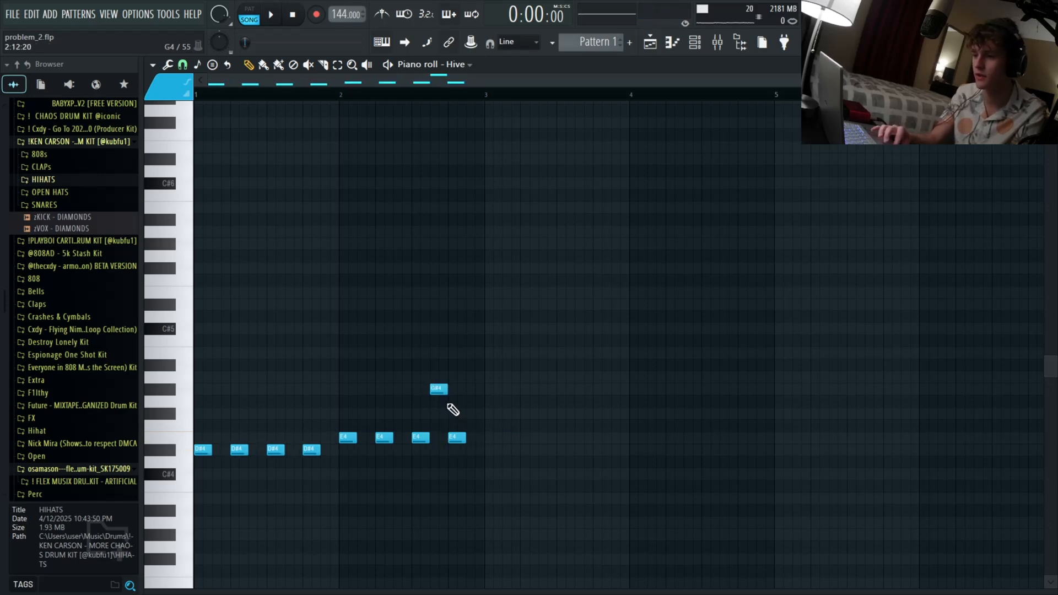
key(space)
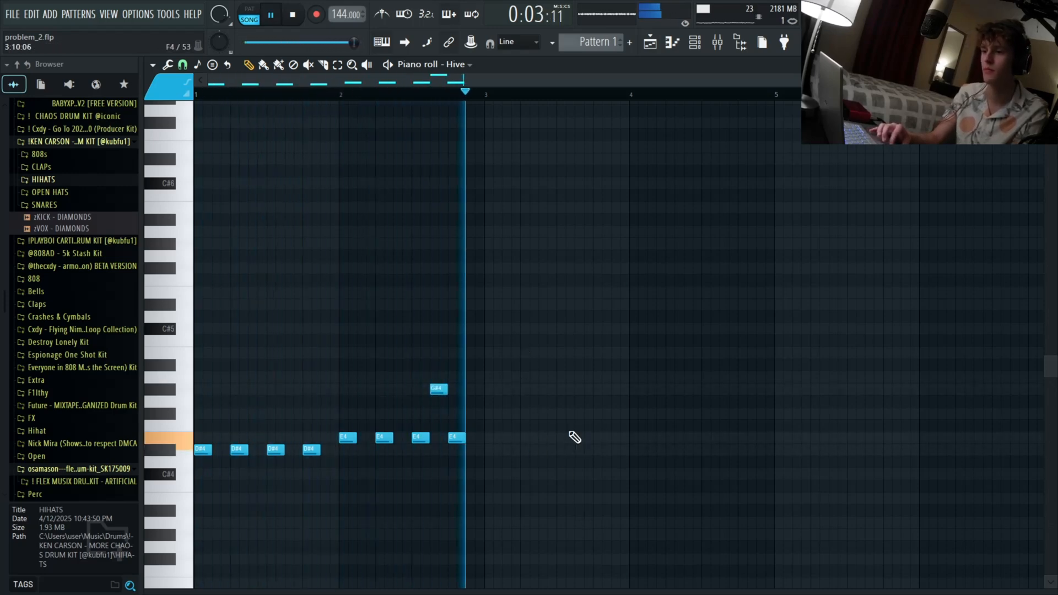
key(ctrl+b)
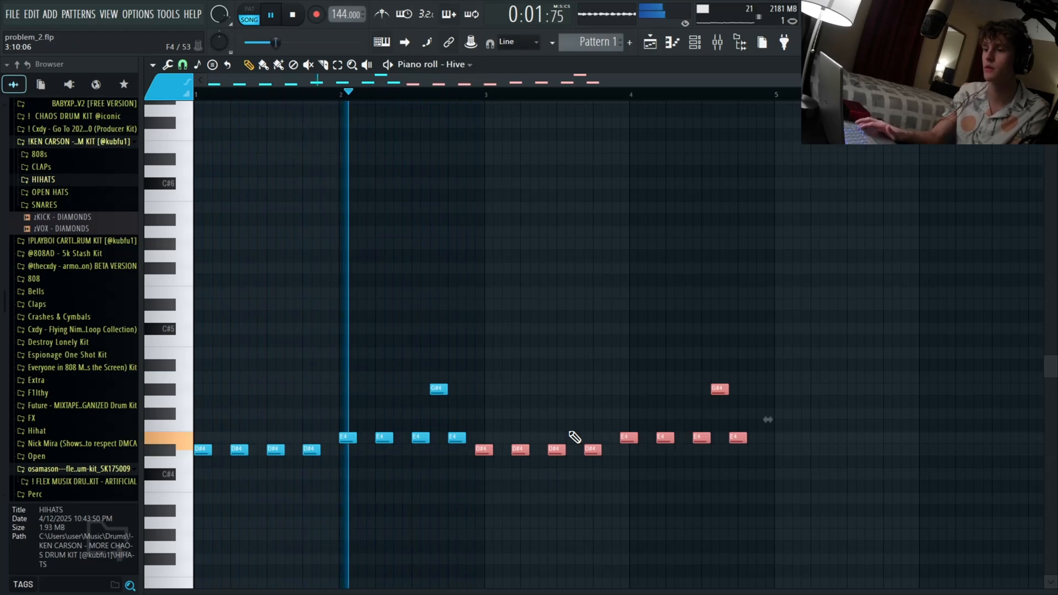
key(space)
- Check the Hive #2 synth's sound and open that channel's empty piano roll
key(F6)
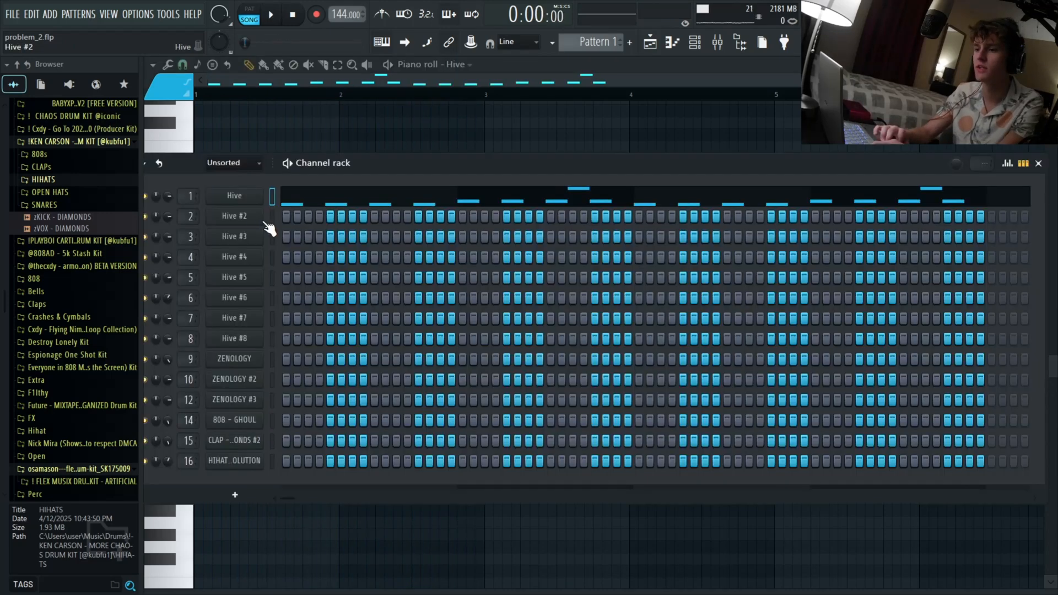
click(268, 225)
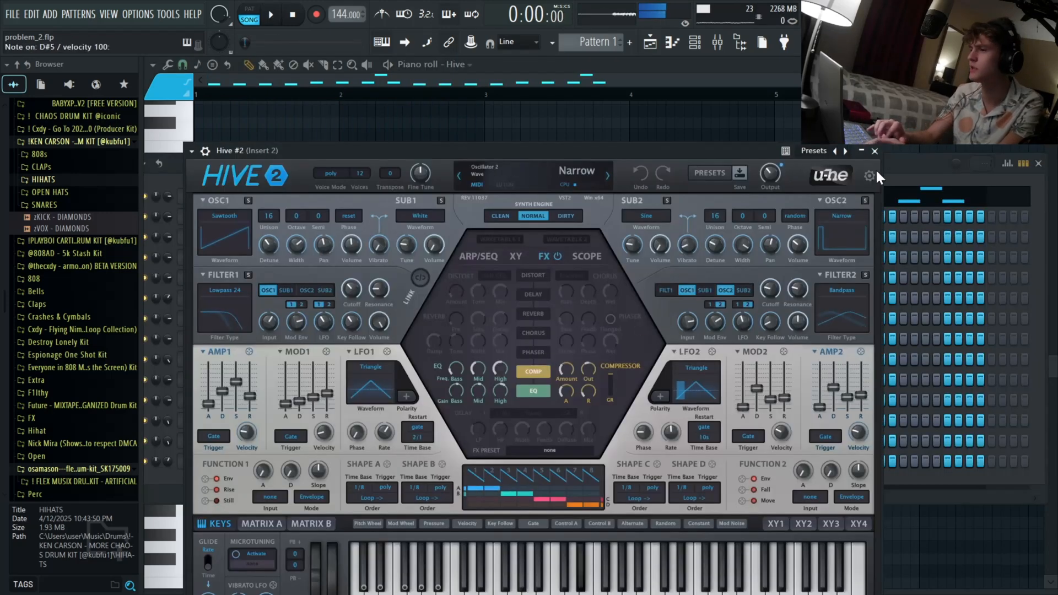
click(875, 151)
key(F7)
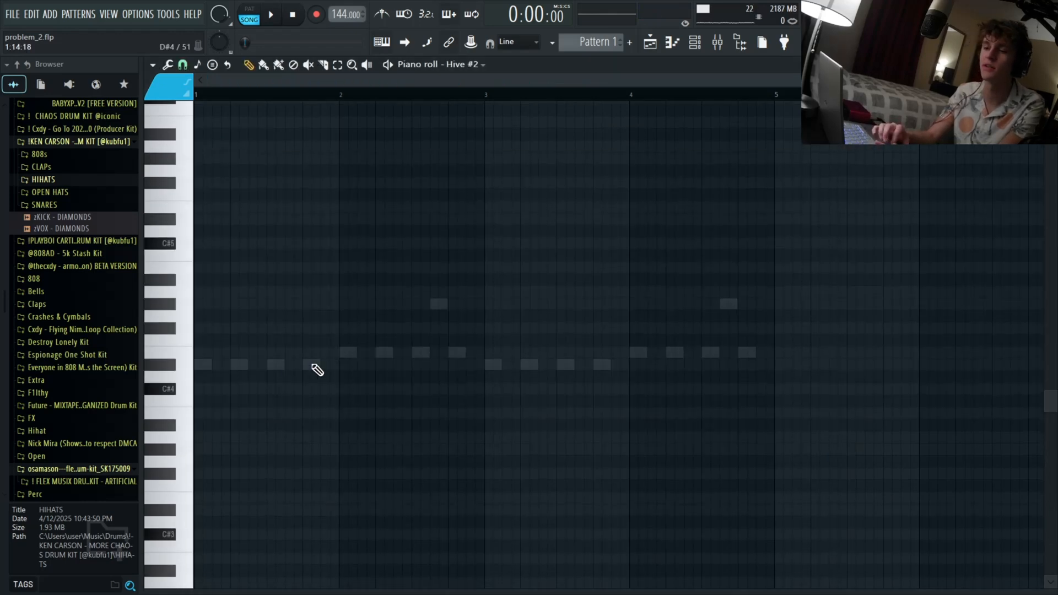
- Audition a rhythm alternating E4 and D#4 notes on Hive #2
click(312, 365)
key(s)
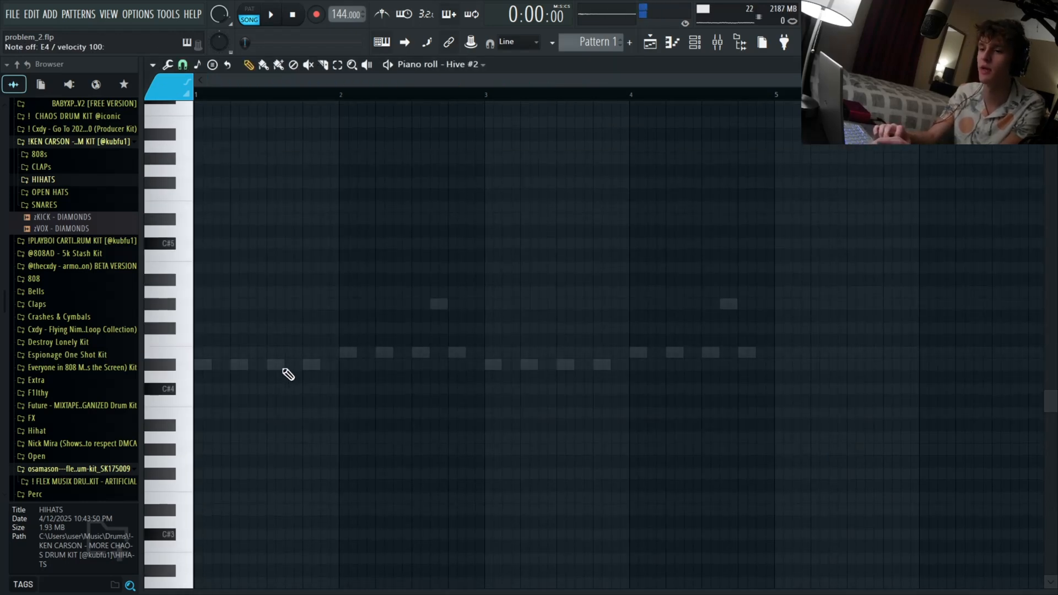
key(c)
key(d)
key(d)
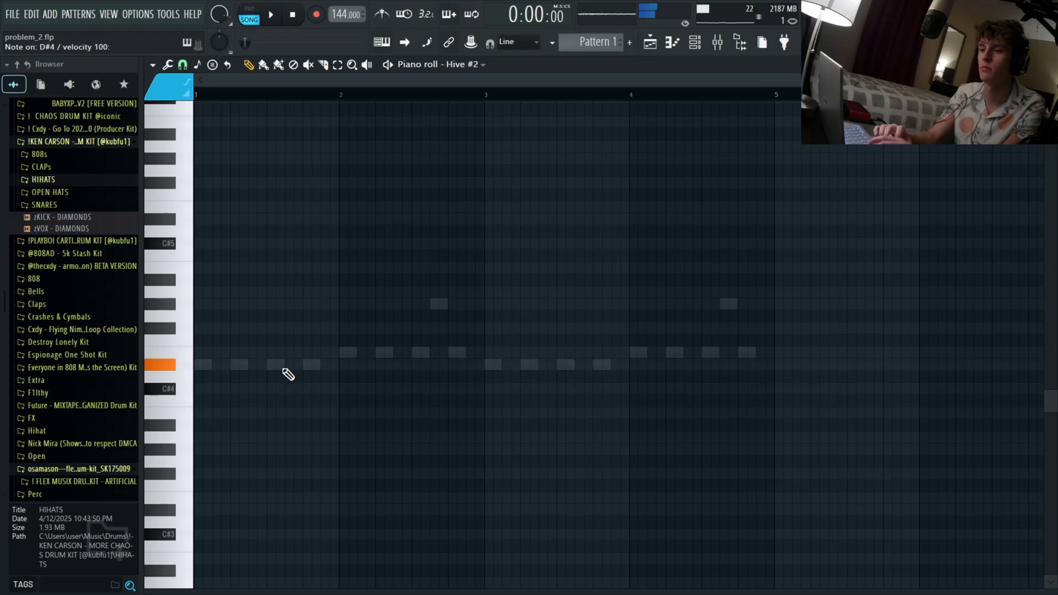
key(c)
key(d)
- Try recording a live rhythm of E4 and D#4 notes on Hive #2
click(315, 15)
key(space)
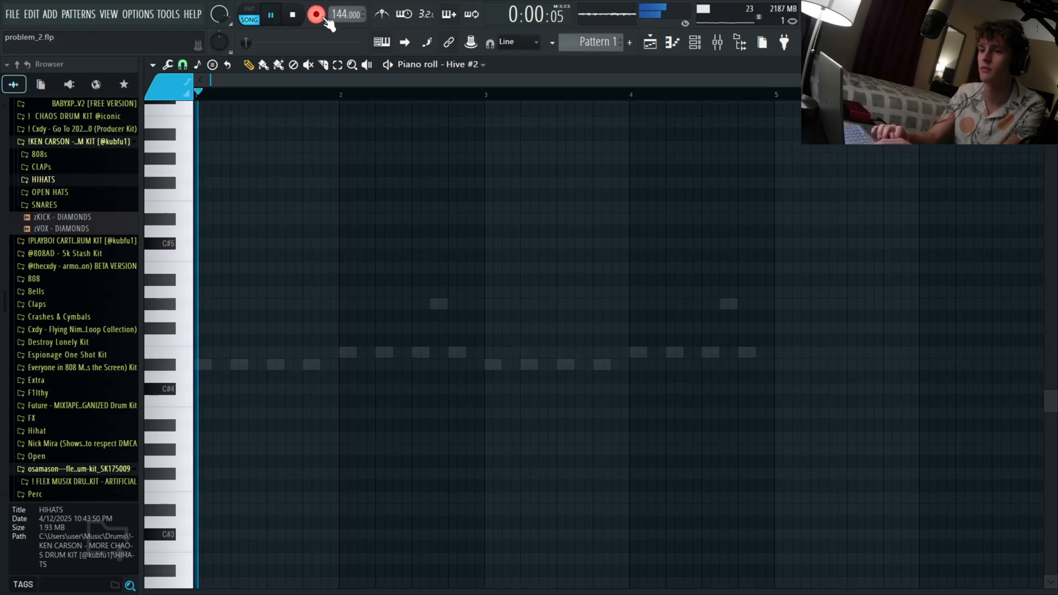
key(c)
key(d)
key(d)
key(c)
key(d)
key(d)
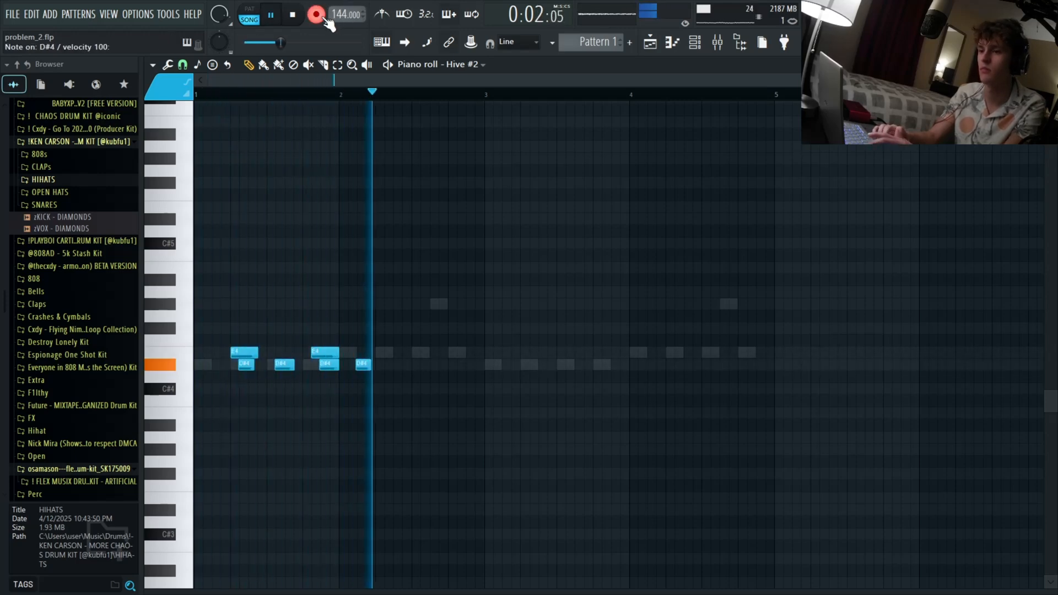
key(c)
key(d)
key(space)
- Place a D#4 at the start of bar 1 and delete the recorded notes after beat 2
click(203, 365)
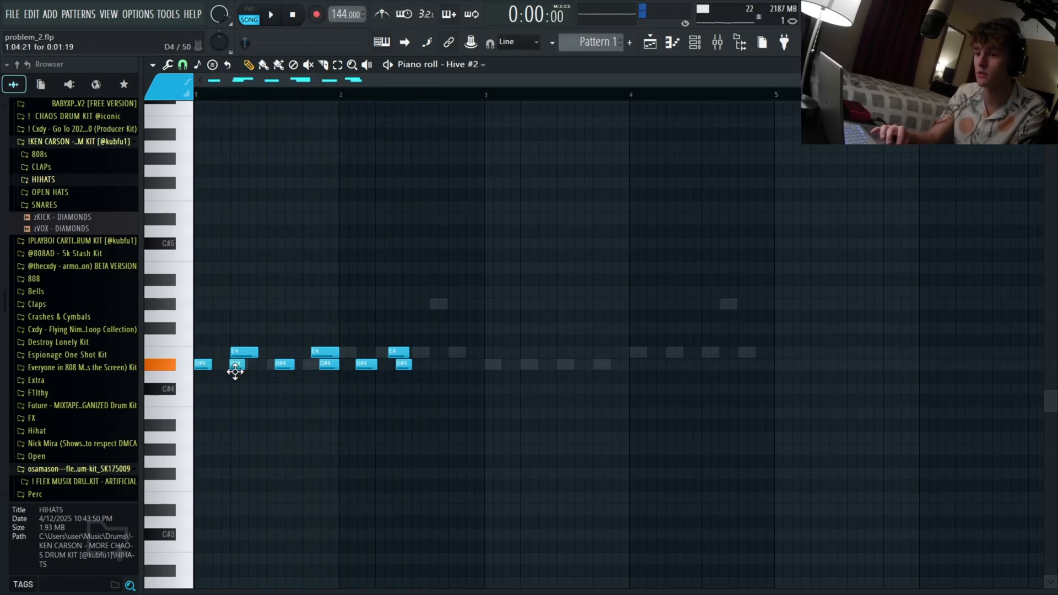
drag(268, 395, 528, 286)
key(Delete)
- Replace the recorded pair on beat 2 of bar 1 with equal-length, grid-aligned D#4 and E4 notes
scroll(251, 361, up, 3)
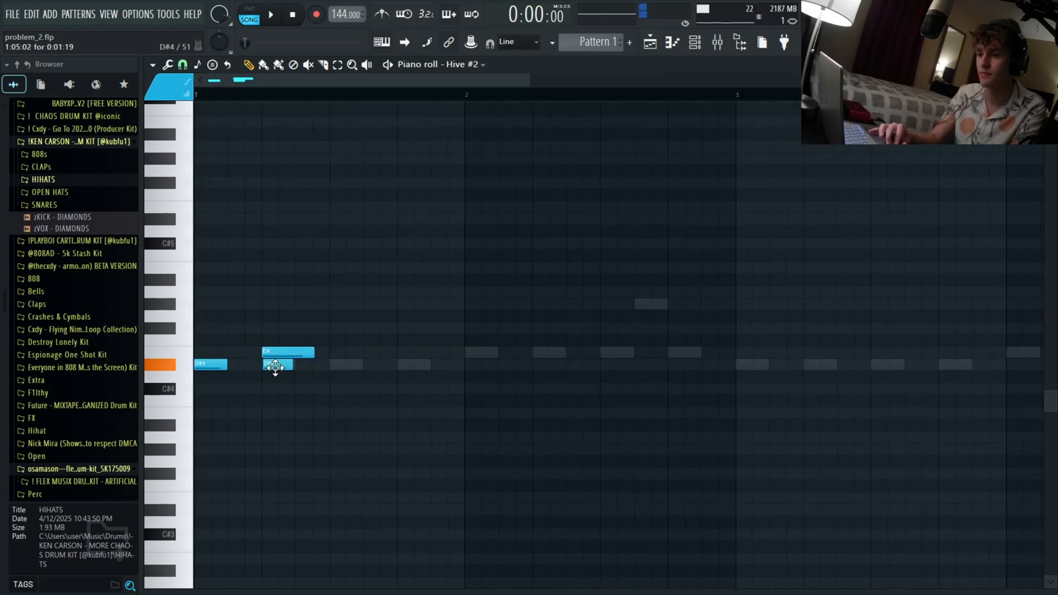
right_click(284, 363)
right_click(276, 353)
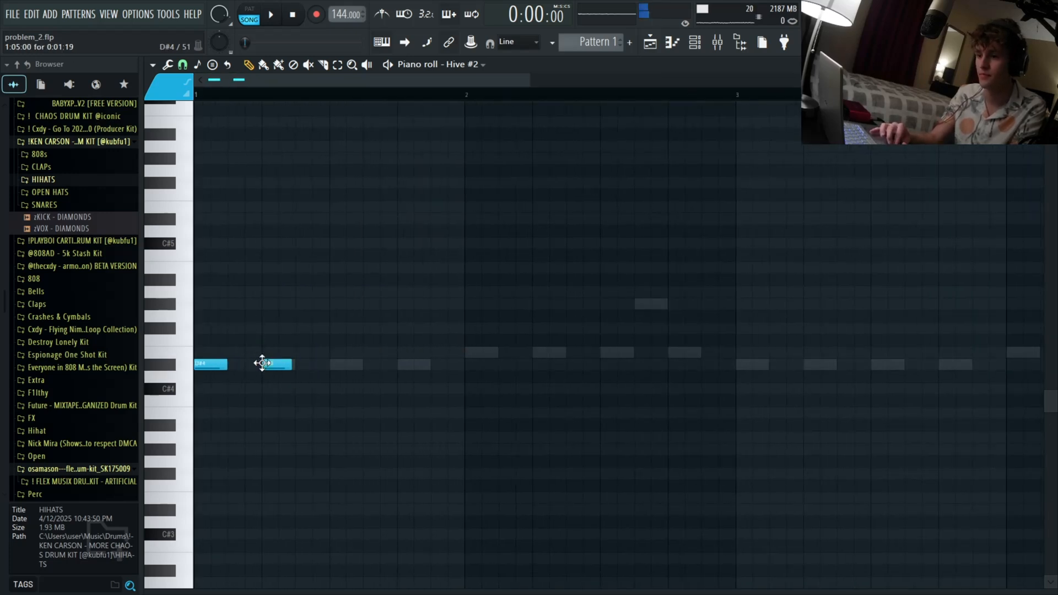
click(265, 353)
right_click(284, 363)
right_click(274, 352)
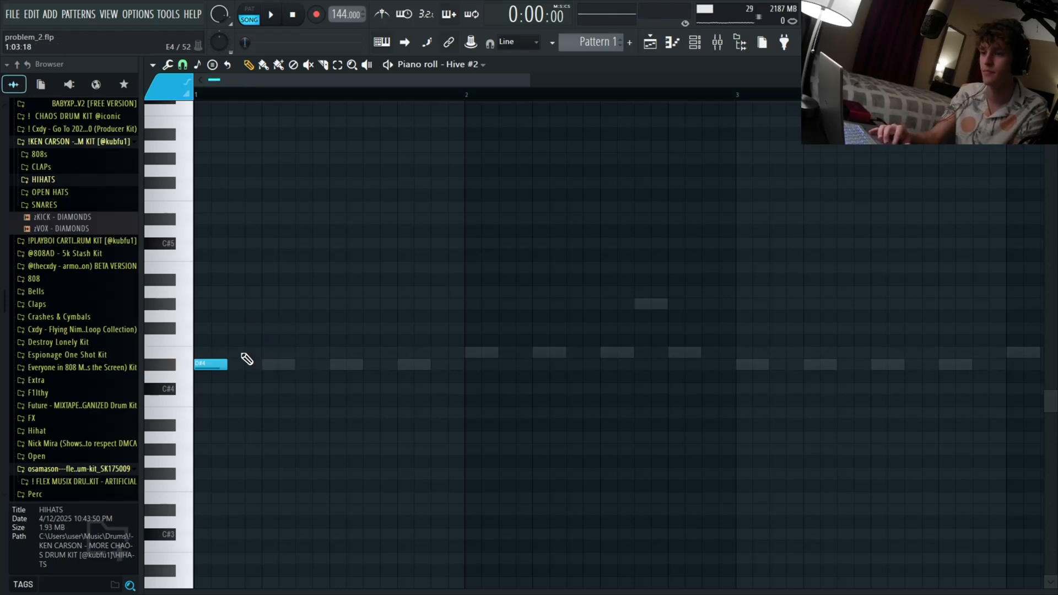
click(266, 354)
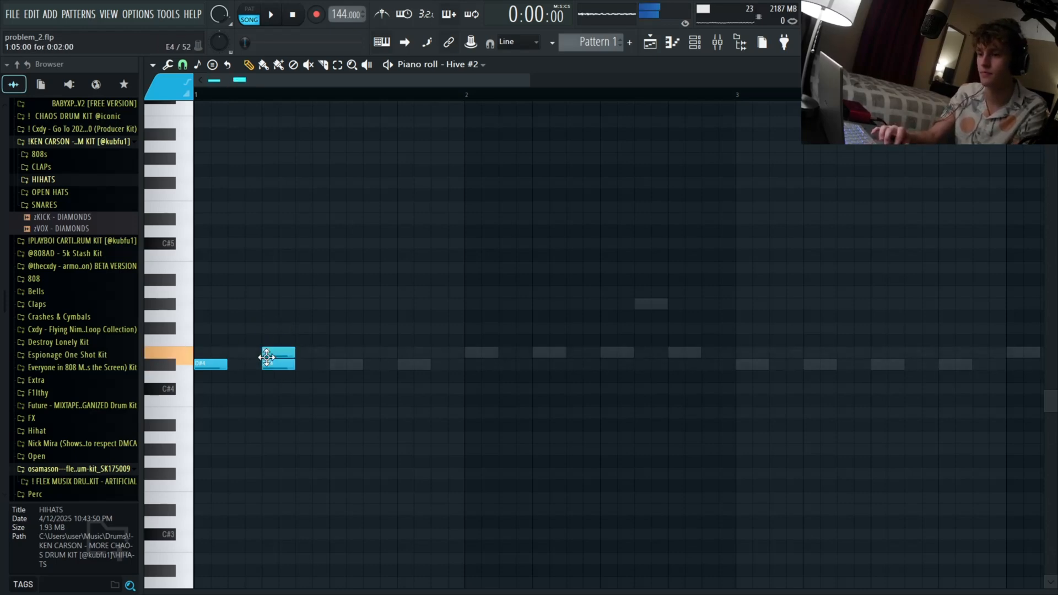
- Duplicate the two-beat D#4 and E4 figure until it fills bars 1 and 2, keeping every copy on the beat
scroll(267, 358, down, 4)
key(space)
key(ctrl+a)
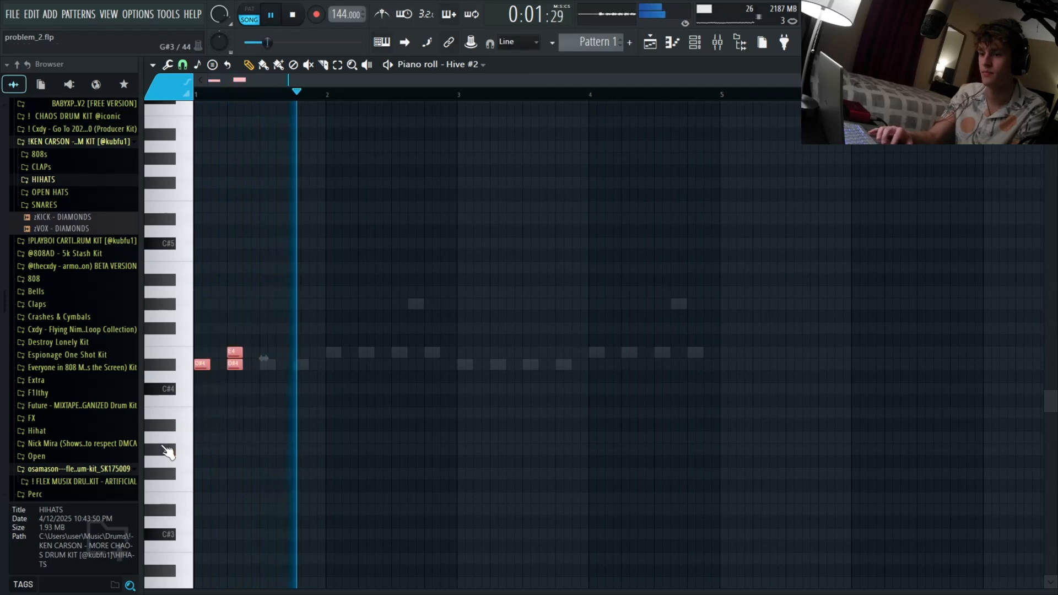
key(ctrl+b)
key(ctrl+b)
key(shift+Right)
key(shift+Right)
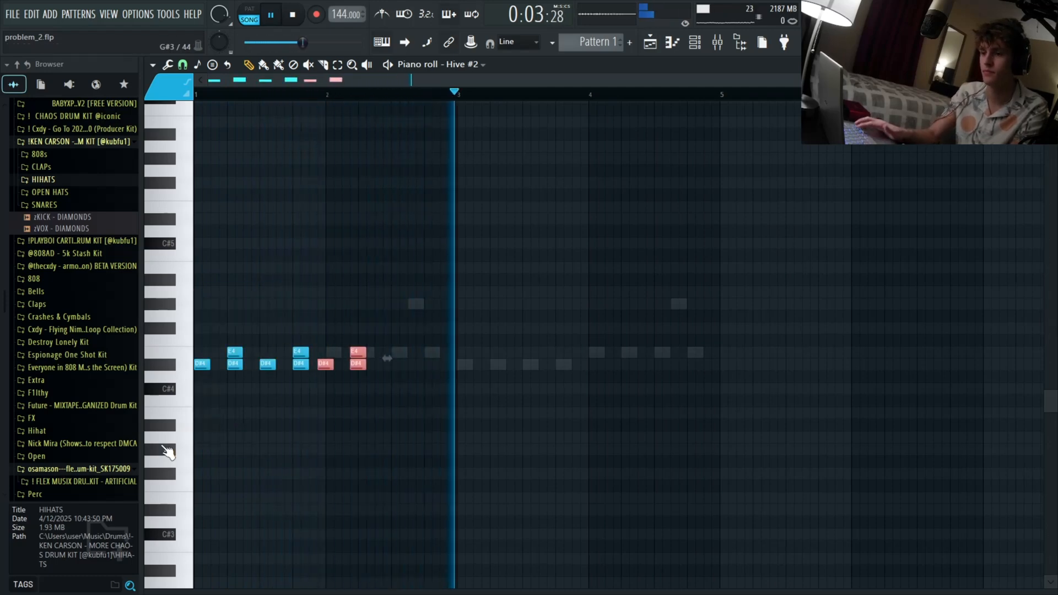
key(ctrl+b)
key(shift+Down)
key(shift+Right)
key(shift+Up)
key(shift+Right)
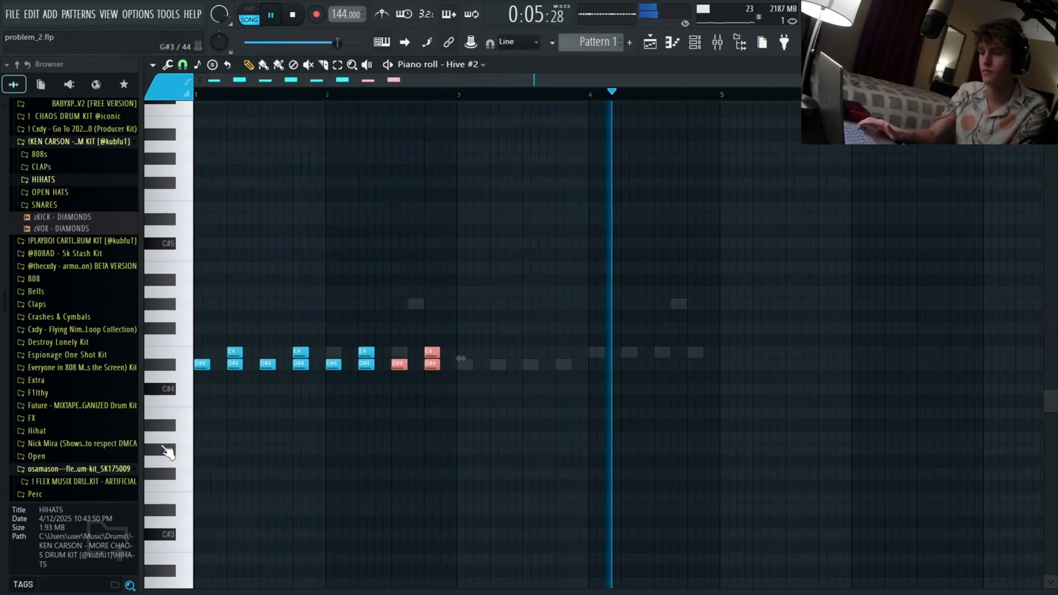
- Duplicate the full two-bar Hive #2 phrase and align the copy to start at bar 3
key(space)
key(space)
key(ctrl+d)
key(ctrl+a)
key(ctrl+b)
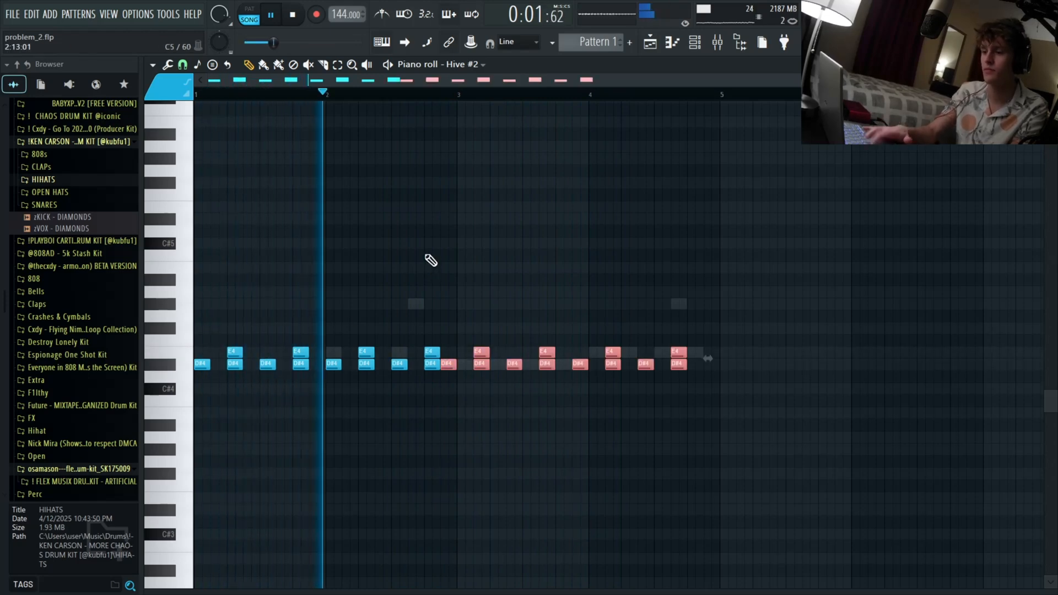
key(shift+Right)
key(shift+Right)
key(ctrl+d)
- Transpose all Hive #2 notes up one octave to D#5 and E5
key(ctrl+Up)
scroll(557, 239, up, 5)
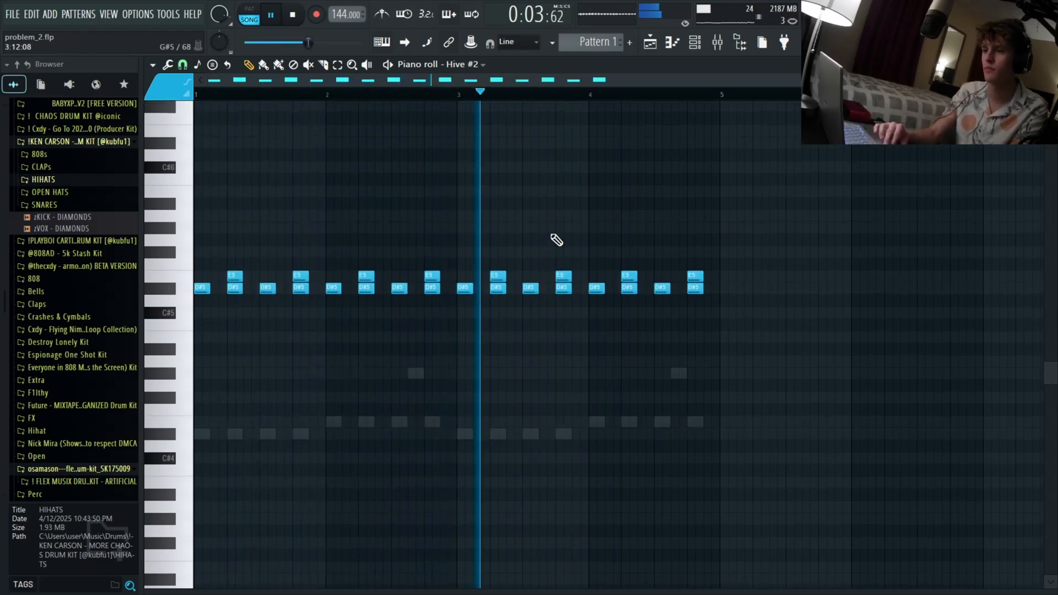
scroll(558, 268, down, 3)
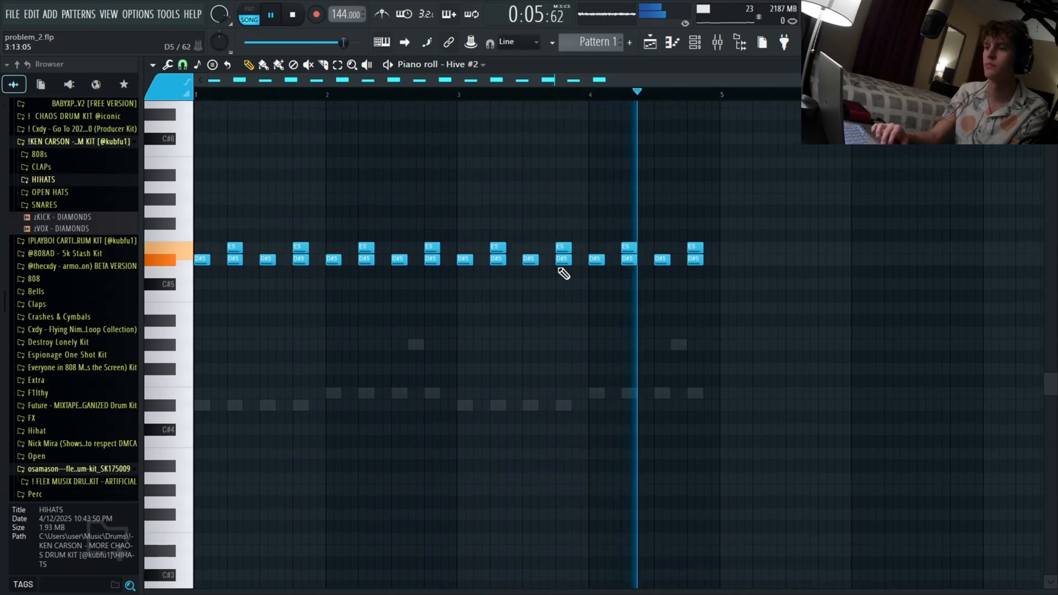
scroll(558, 269, up, 3)
- Add G#5 notes on beats 2 and 4 of bar 1 and beats 2 and 3.5 of bar 2, plus a C#6 on beat 3
key(space)
key(space)
click(233, 261)
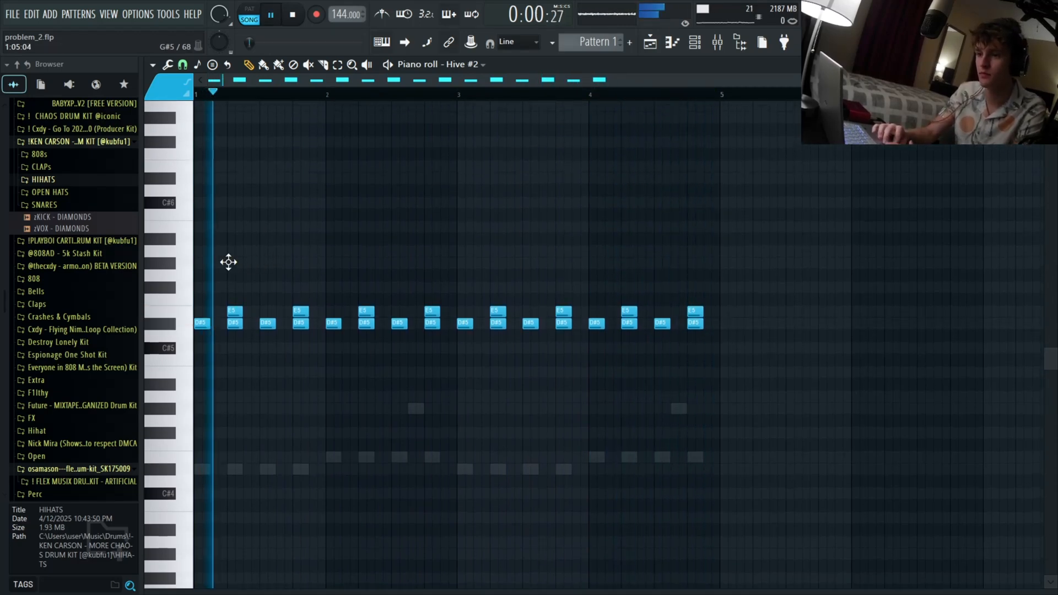
click(298, 263)
click(366, 263)
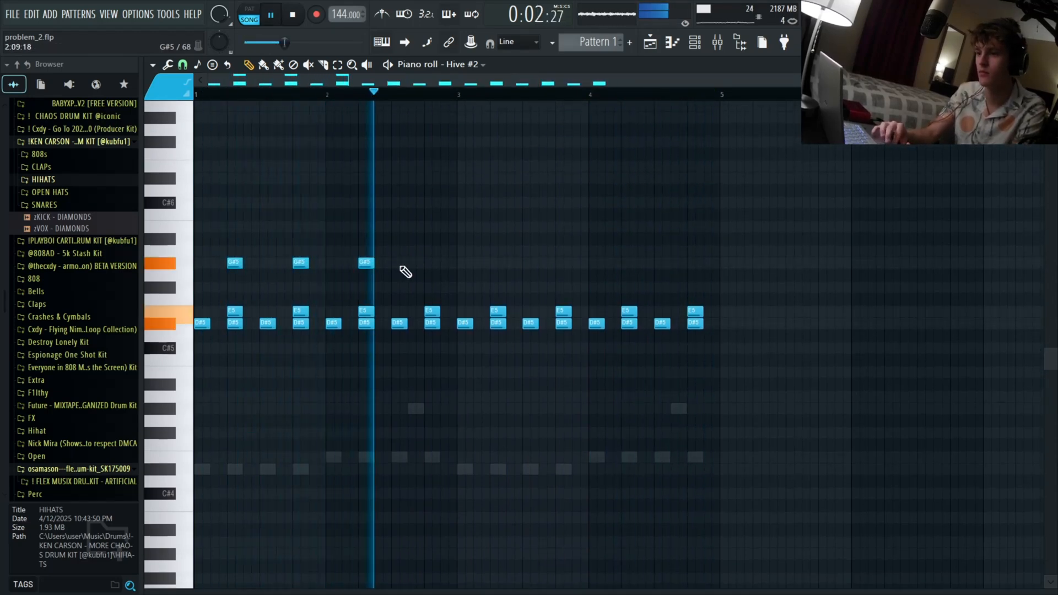
click(431, 263)
drag(430, 265, 413, 266)
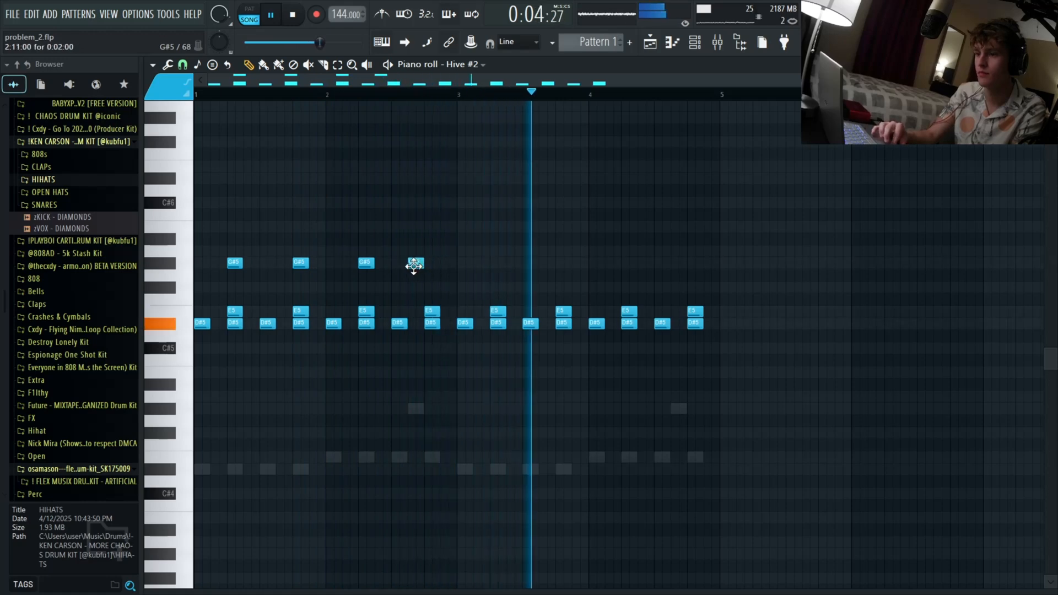
click(396, 204)
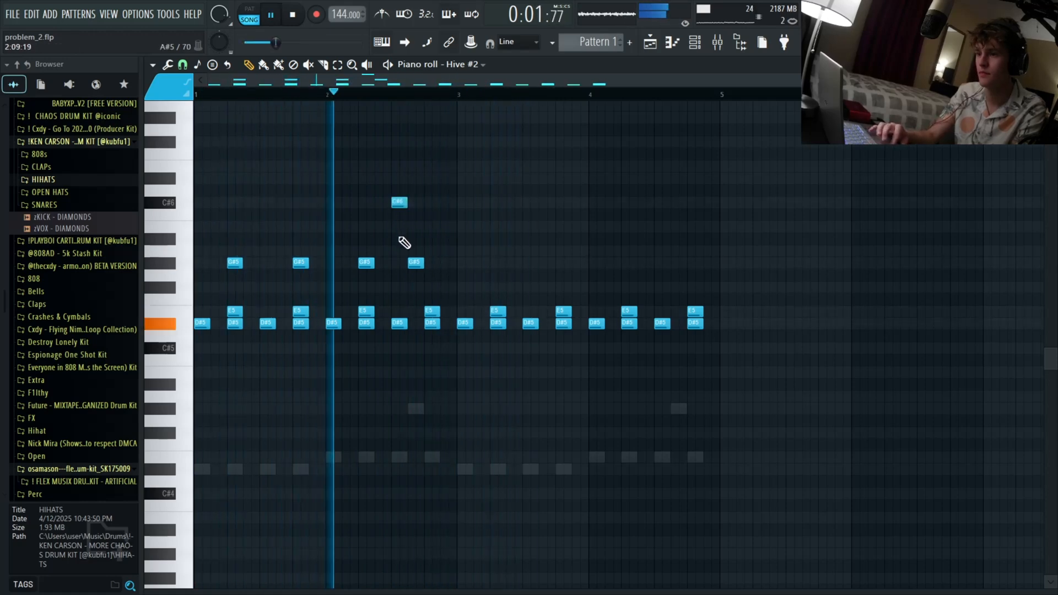
- Move the C#6 note to beat 4 of bar 2 and delete all Hive #2 notes in bars 3 and 4
click(399, 201)
drag(399, 202, 432, 199)
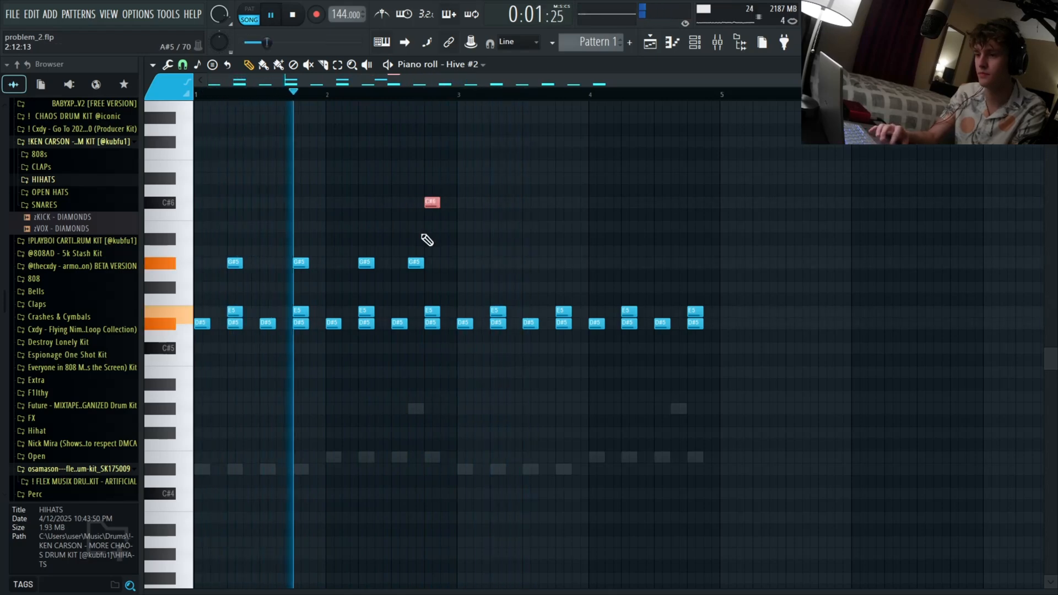
drag(466, 363, 711, 260)
key(Delete)
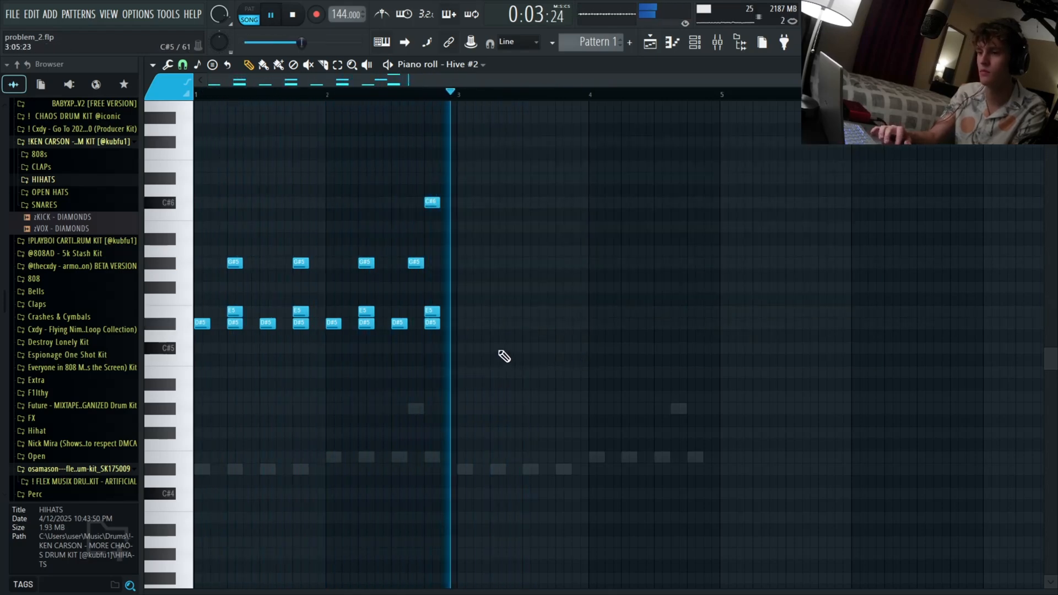
- Rework the upper notes in bar 2 to C#6 on beat 2.5, B5 on beat 3 and D#6 on beat 4, and play it back
key(space)
scroll(500, 331, up, 1)
drag(503, 223, 394, 270)
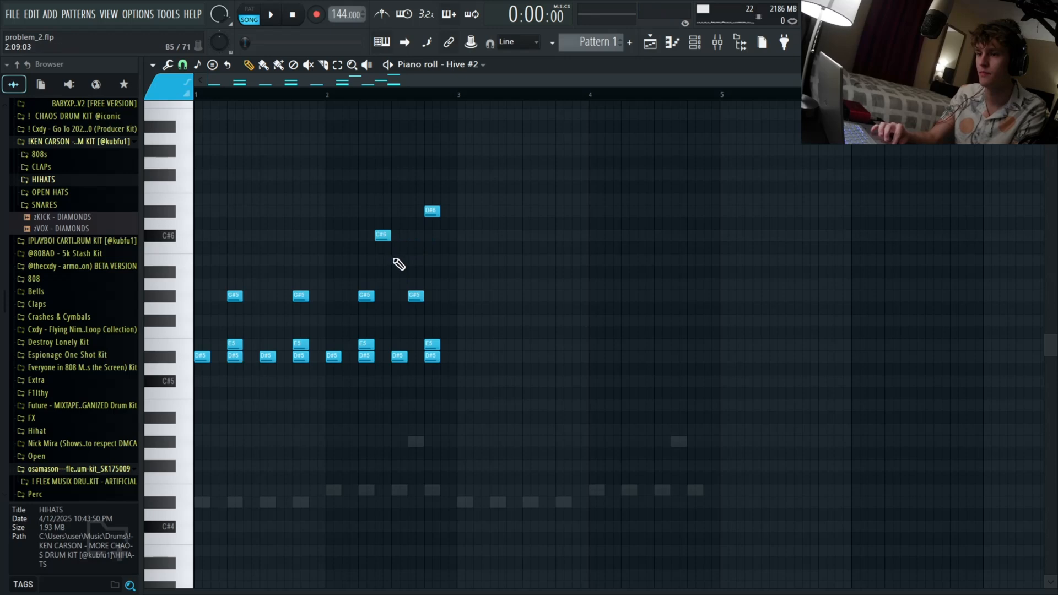
click(395, 260)
key(space)
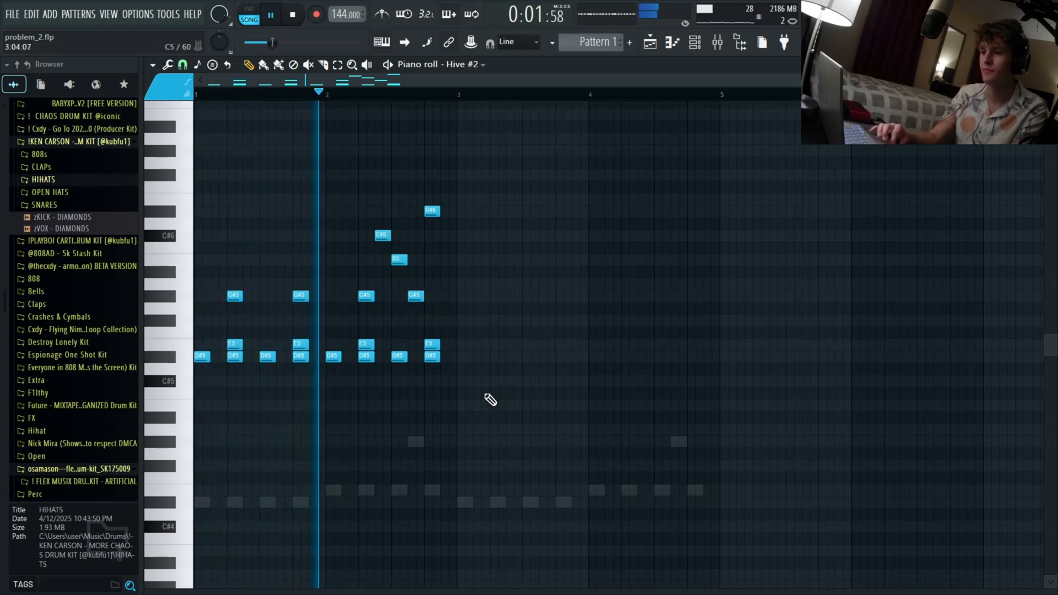
- Duplicate the revised two-bar Hive #2 phrase into bars 3 and 4 and listen to it
drag(478, 327, 549, 424)
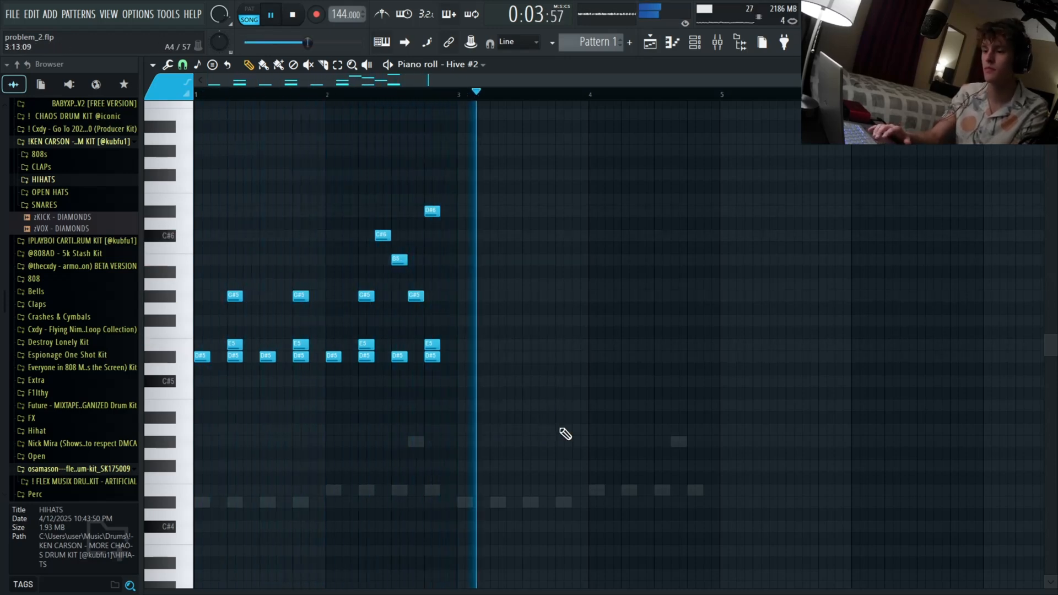
key(ctrl+b)
key(ctrl+d)
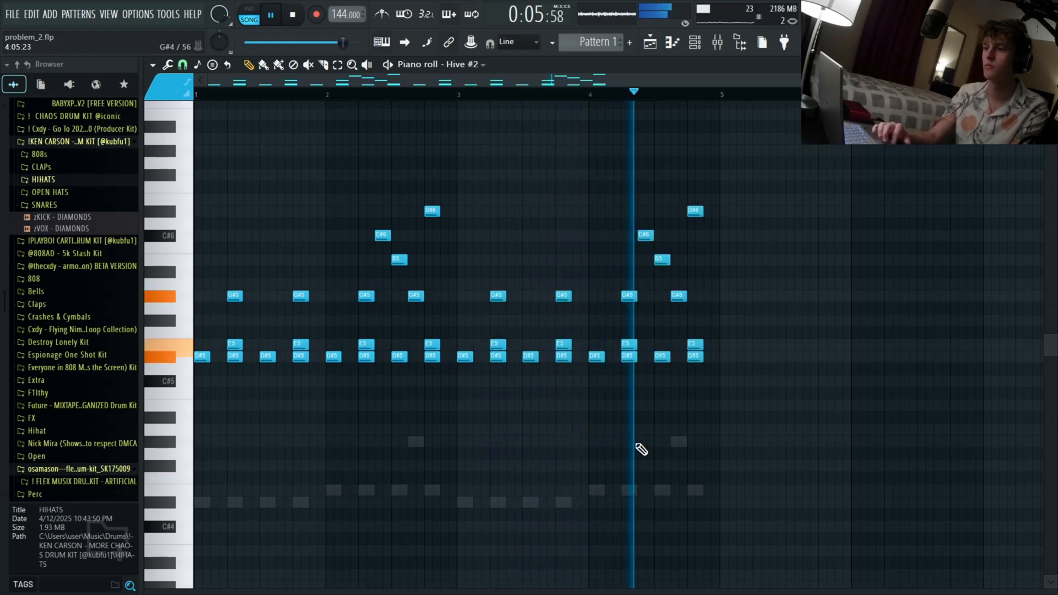
key(space)
- Open the piano roll of the Hive #3 channel, closing its synth window
key(F6)
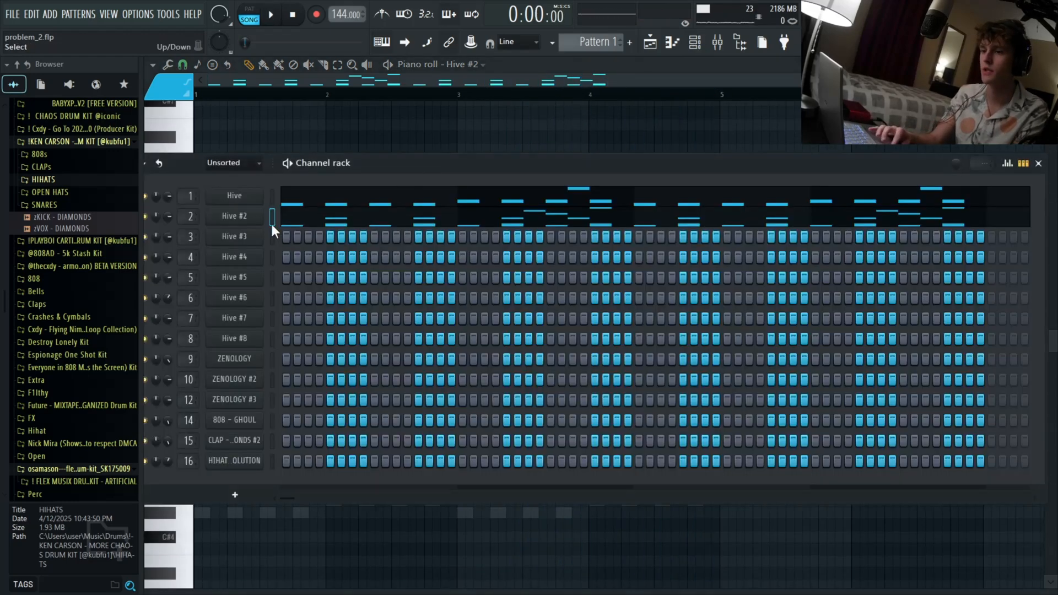
click(239, 236)
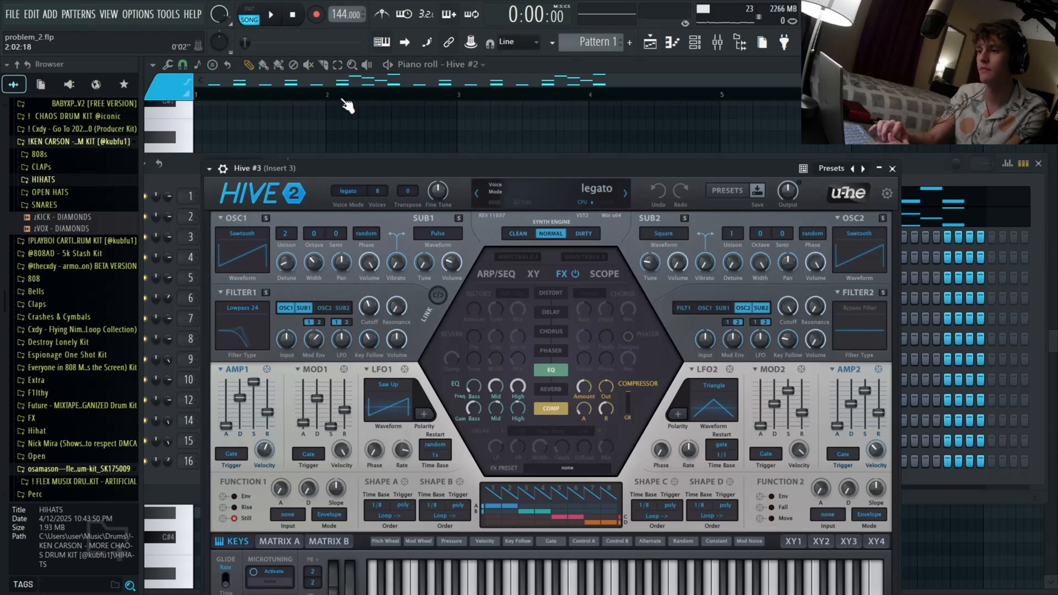
drag(417, 164, 403, 101)
key(Escape)
right_click(258, 236)
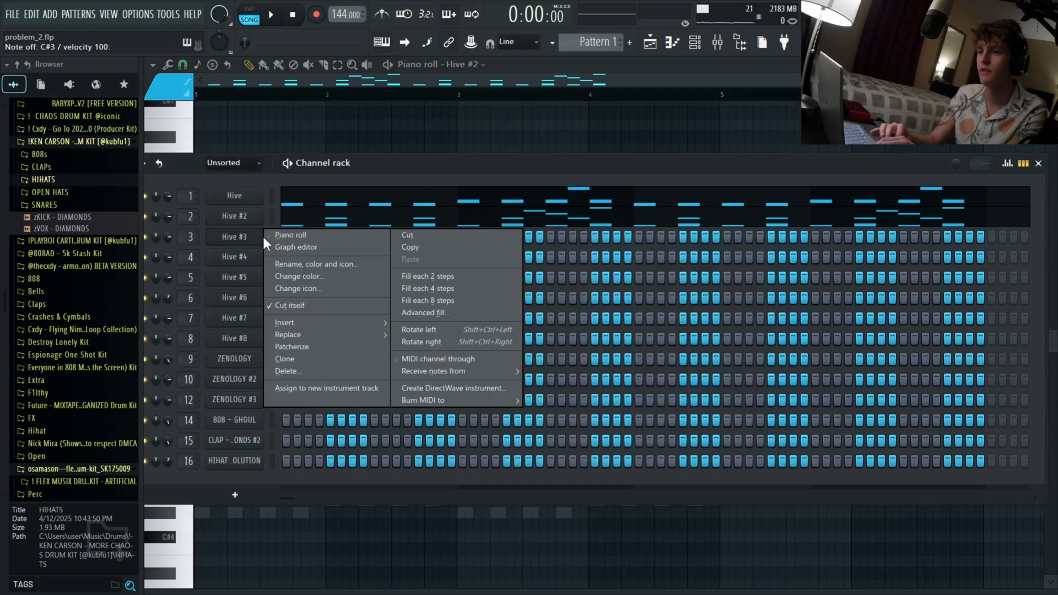
click(265, 236)
- Draw a sustained D#4 note across bars 1 and 2 and duplicate it into bars 3 and 4
scroll(314, 351, down, 4)
mouse_move(249, 387)
mouse_down()
mouse_move(169, 411)
mouse_move(400, 441)
mouse_up()
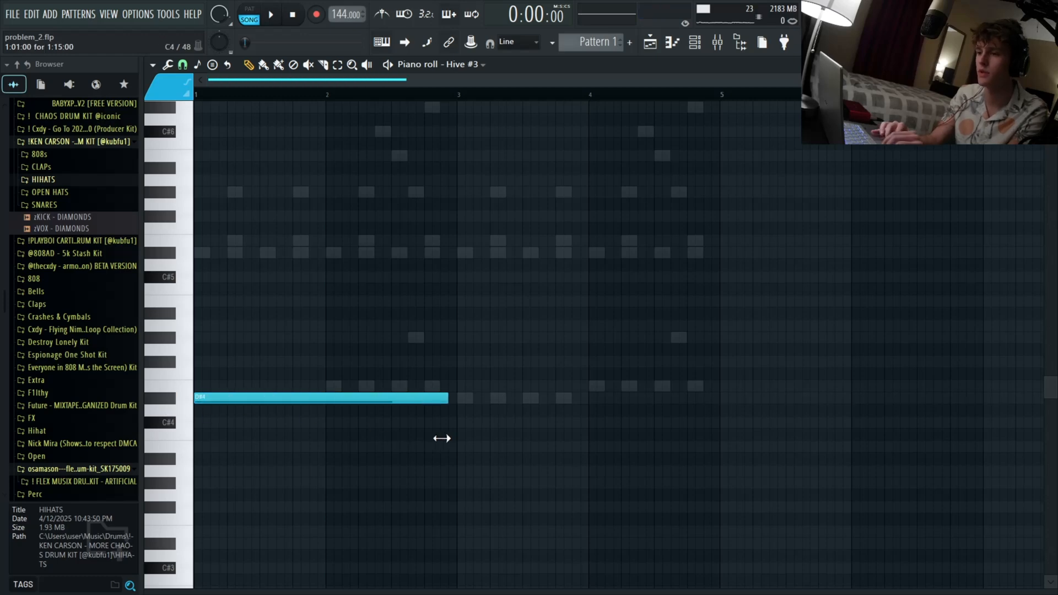
key(ctrl+a)
key(ctrl+b)
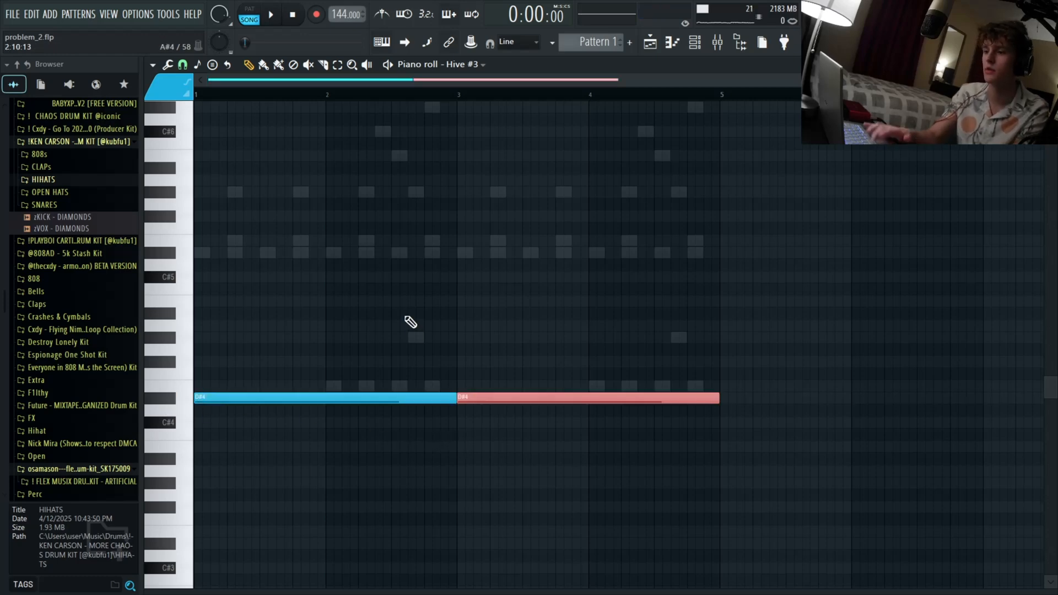
- Raise the second long note by a semitone, lower both notes one octave to D#3 and E3, and play them
key(shift+Up)
key(ctrl+d)
key(ctrl+Down)
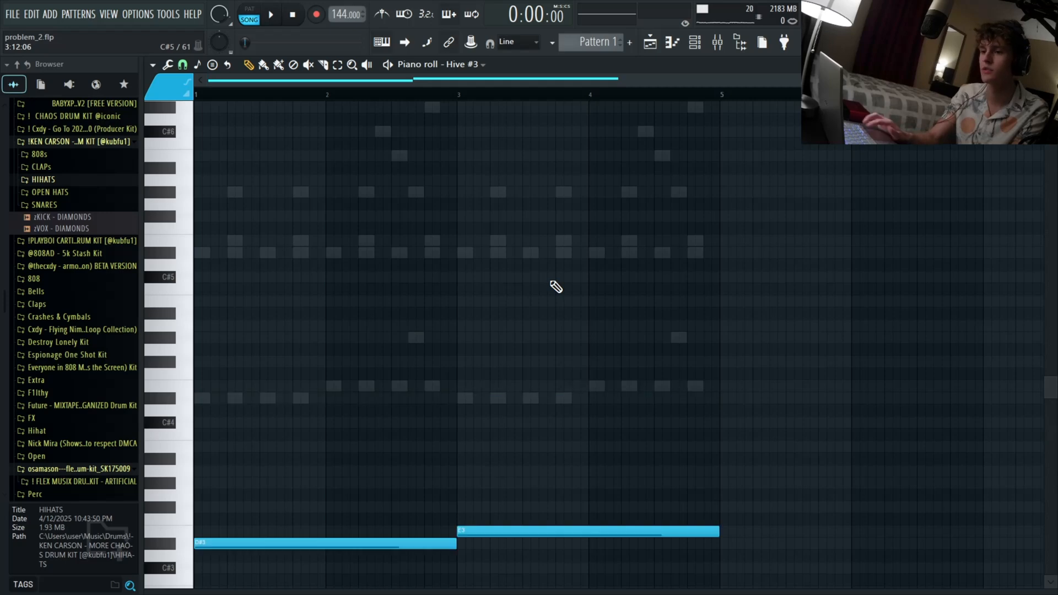
scroll(551, 282, down, 3)
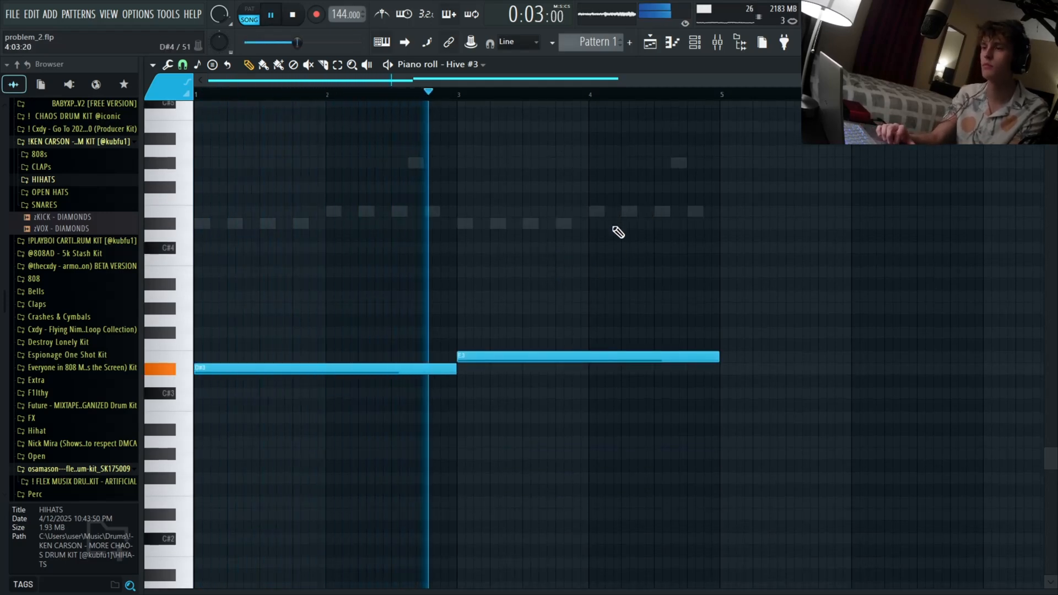
- Start a Hive #4 phrase in bar 1 with D#6 on beat 1, E6 on beat 2 and F#6 on beats 3.5 and 4.5
scroll(653, 225, up, 1)
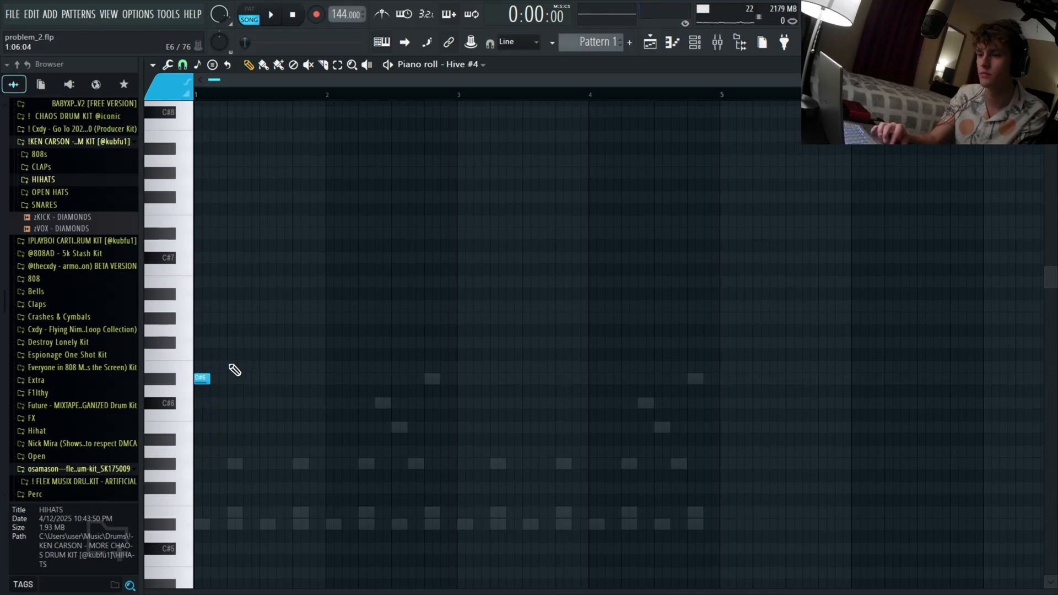
click(234, 367)
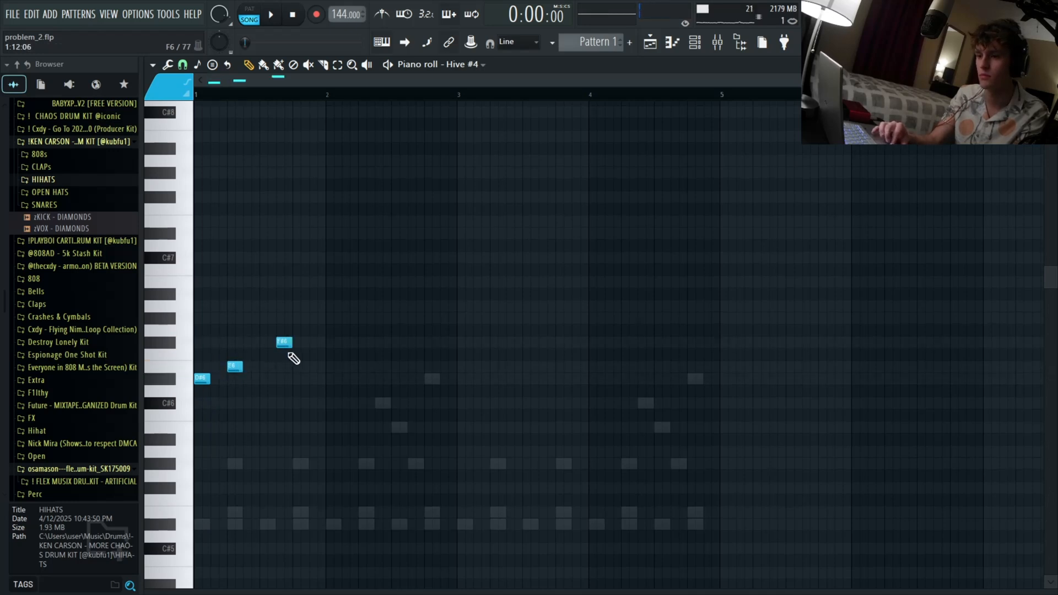
click(312, 343)
key(space)
- Tighten the bar 1 rhythm to E6 on beat 1.5 and F#6 on beats 2.5 and 3.5, and add C#7 on beat 4
drag(365, 275, 336, 408)
key(space)
click(343, 305)
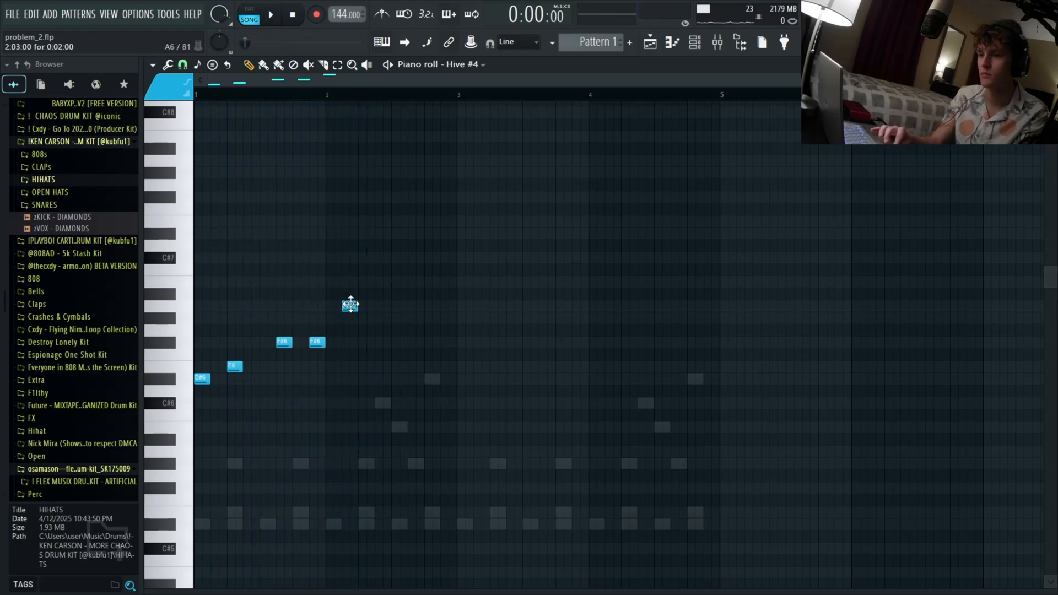
drag(351, 305, 334, 249)
key(space)
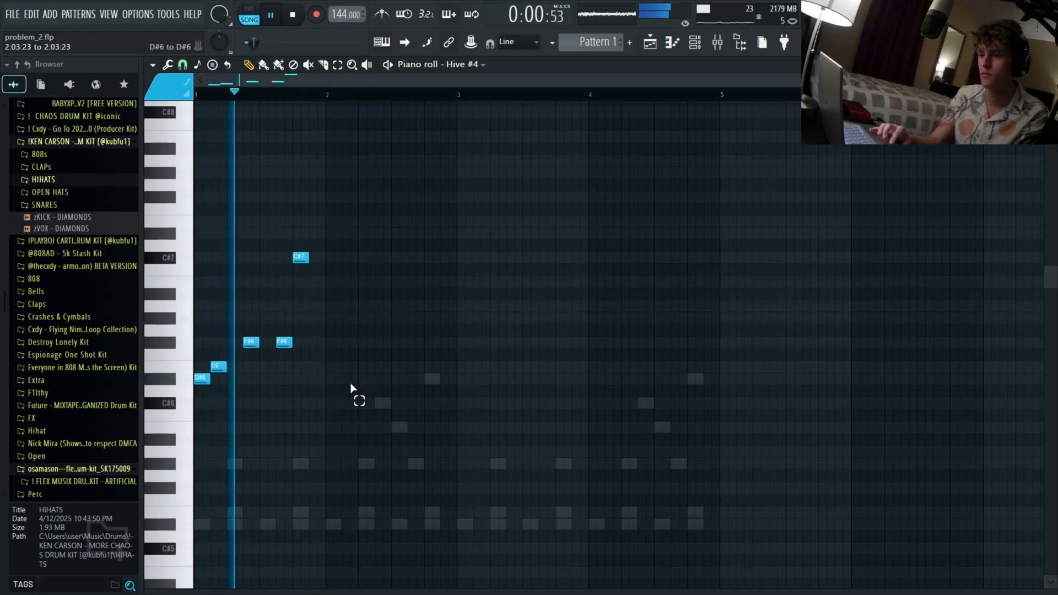
drag(351, 375, 217, 425)
key(space)
key(space)
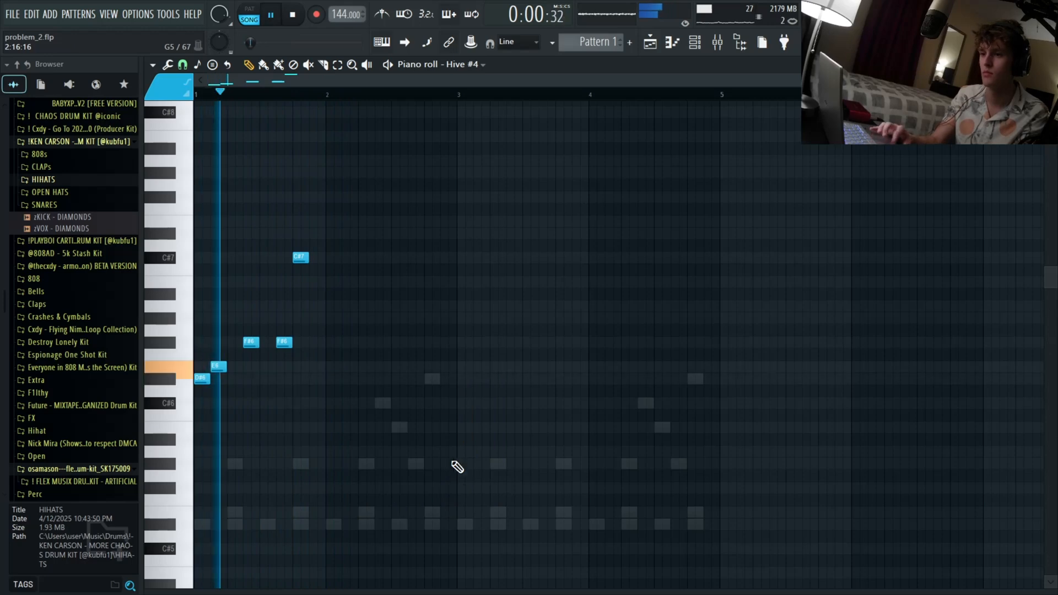
- Duplicate the bar 1 phrase one octave higher, align the copy to the start of bar 2, and play it back
key(ctrl+b)
key(ctrl+Up)
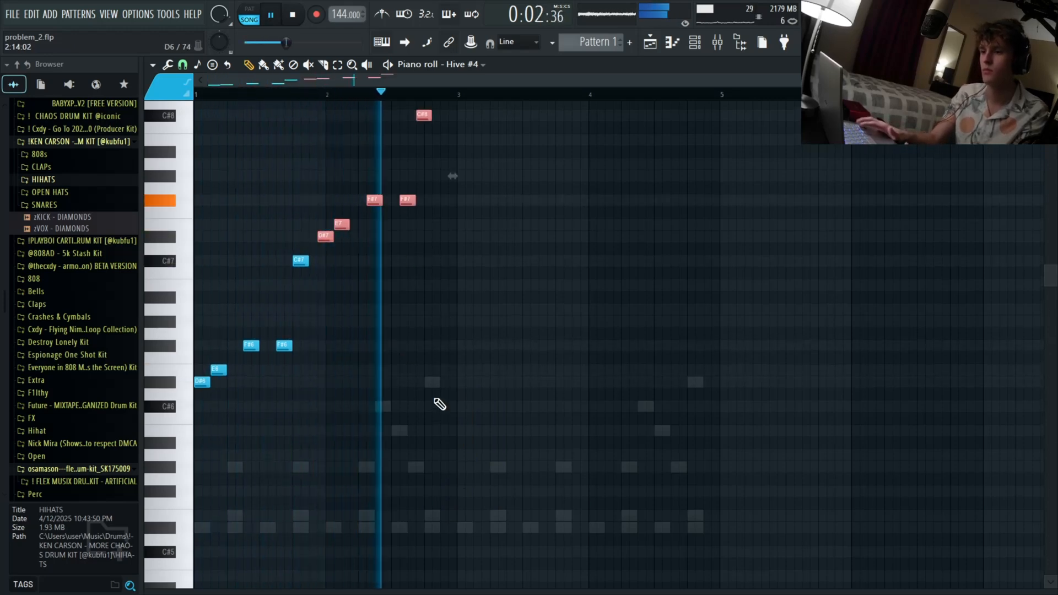
key(space)
scroll(439, 404, up, 2)
key(space)
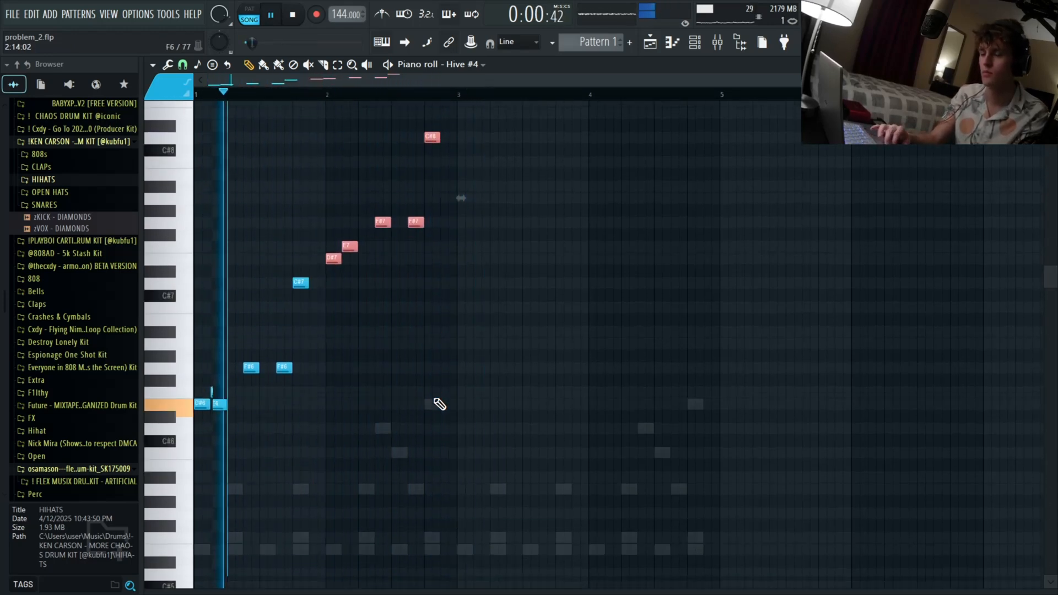
scroll(439, 404, down, 1)
scroll(439, 404, up, 1)
ctrl+click(439, 373)
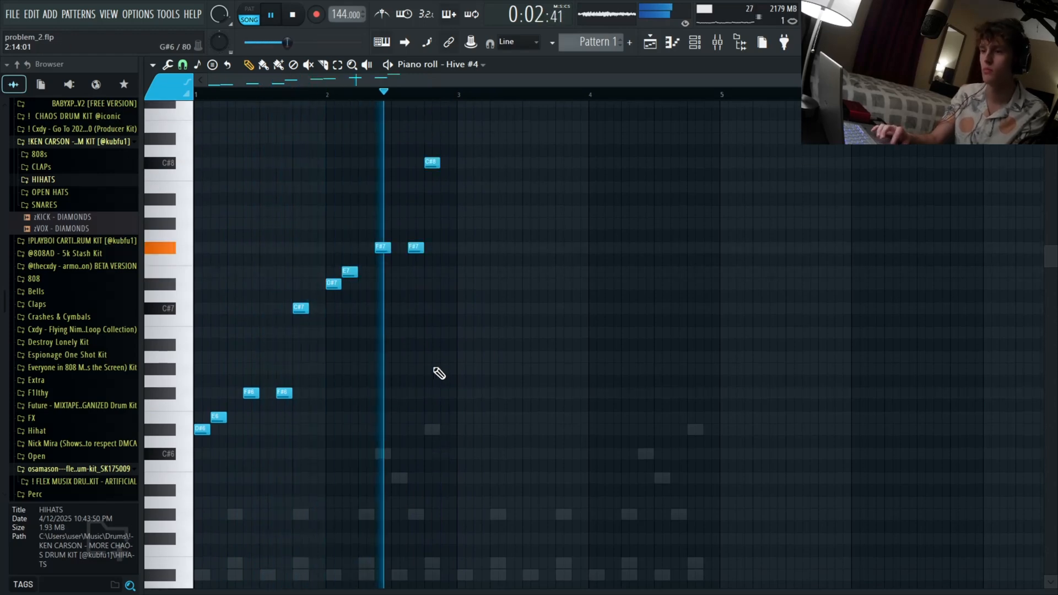
key(space)
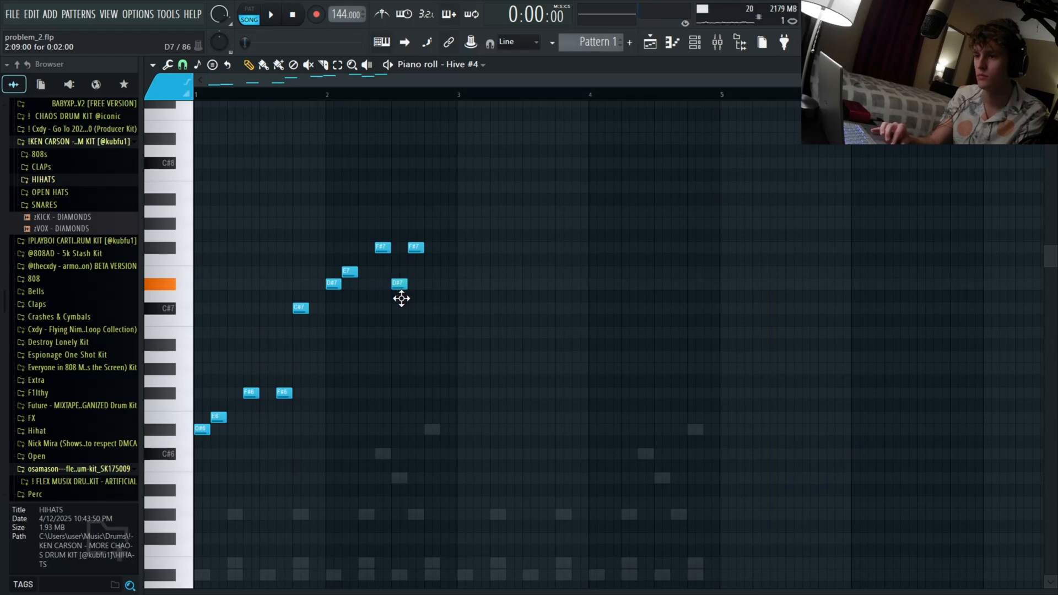
- Replace the C#8 in bar 2 with C#7 on beat 2.5, B6 on beat 3 and D#7 on beat 4, checking by playback
drag(402, 299, 384, 317)
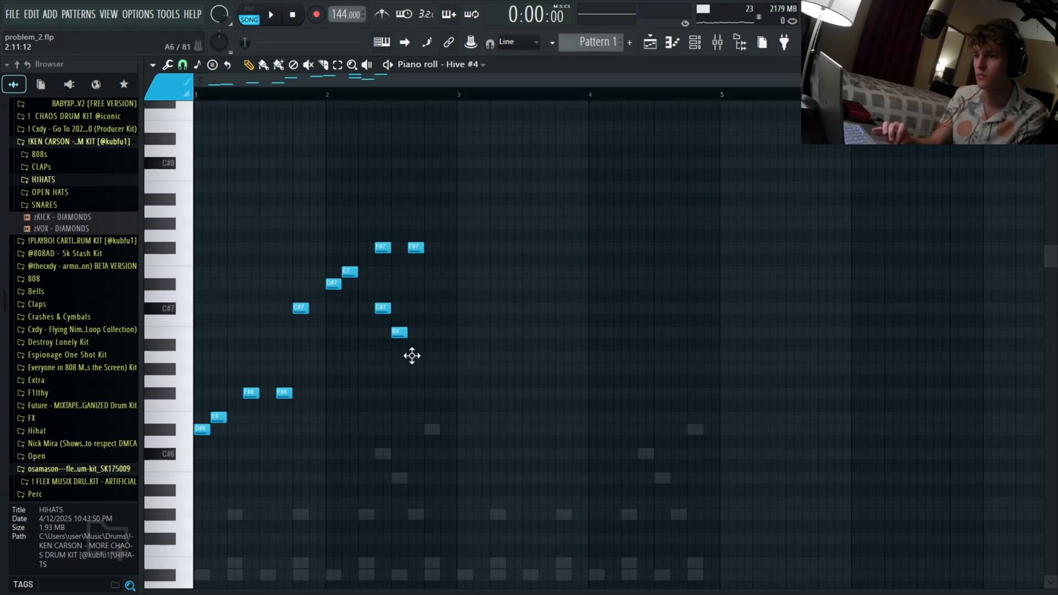
drag(418, 358, 418, 282)
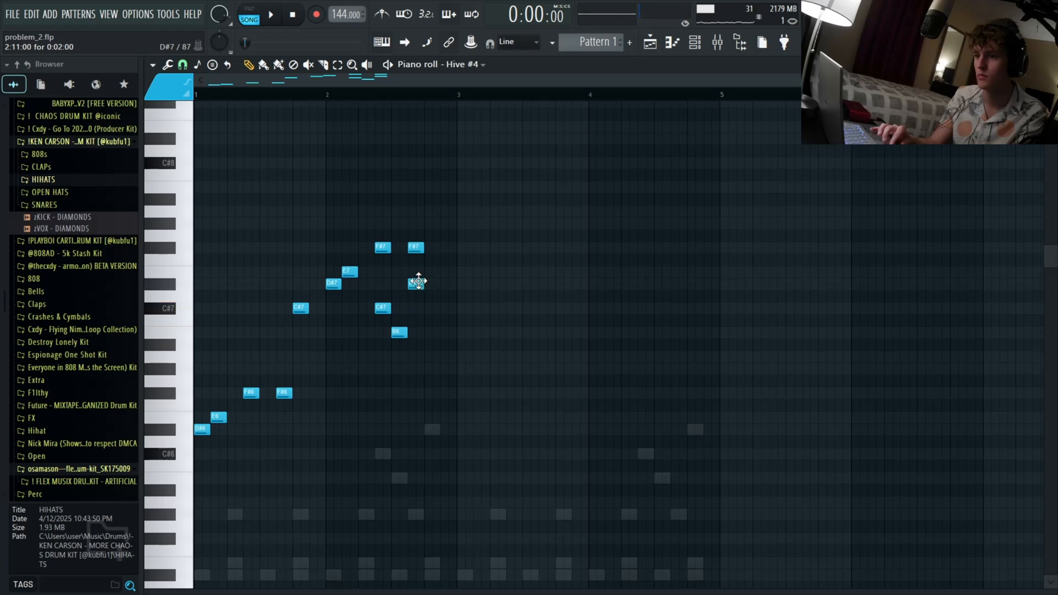
key(space)
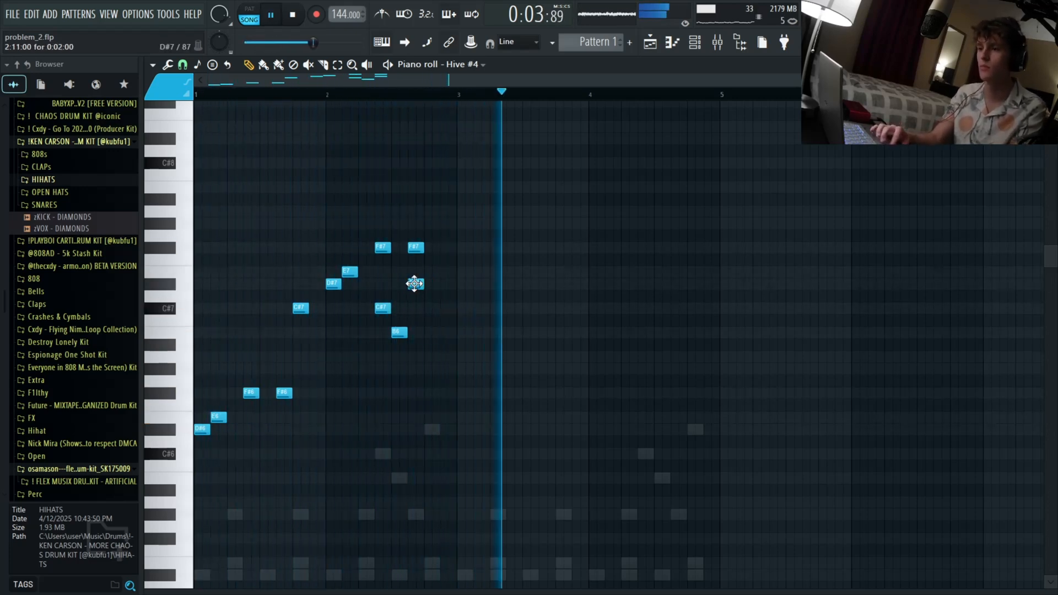
drag(415, 283, 431, 284)
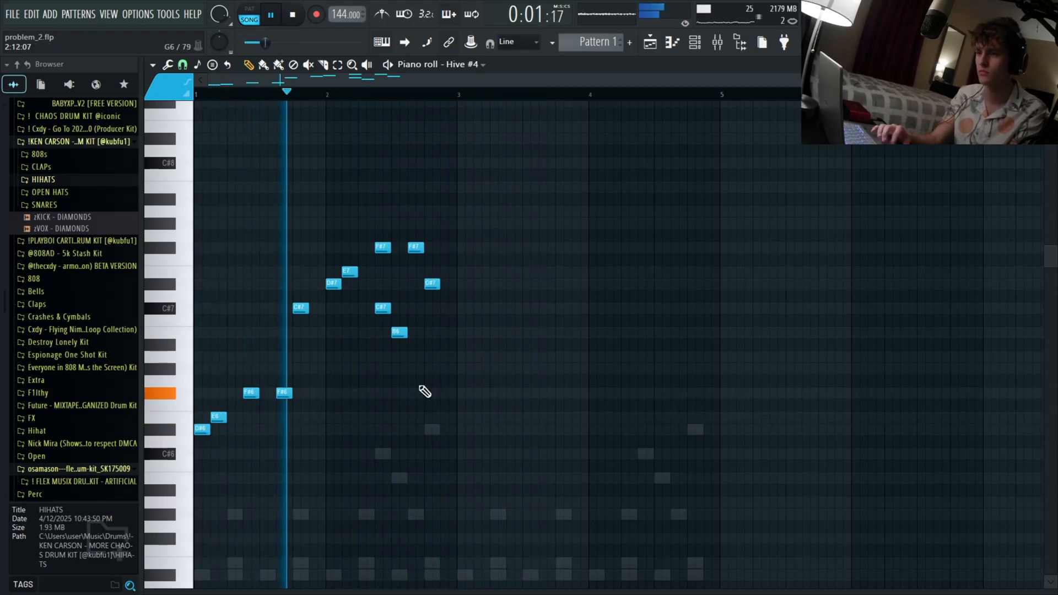
scroll(420, 386, down, 4)
scroll(420, 386, up, 1)
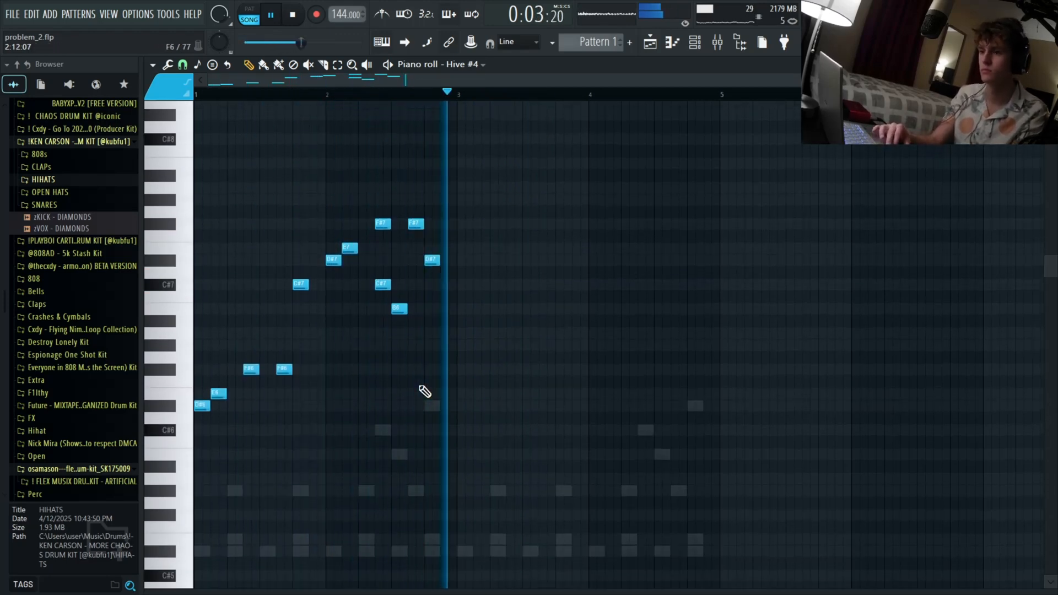
- Delete the D#7 on beat 4 of bar 2 and add G#6 on beats 3.5 and 4.5 and B6 on beat 4
key(space)
right_click(432, 261)
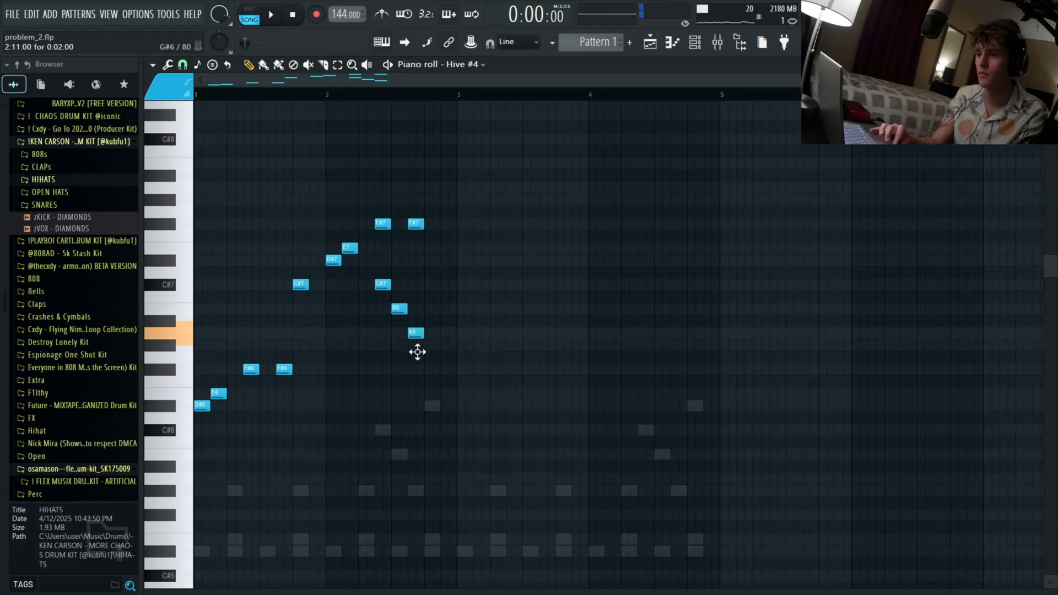
drag(417, 352, 397, 354)
key(ctrl+b)
key(space)
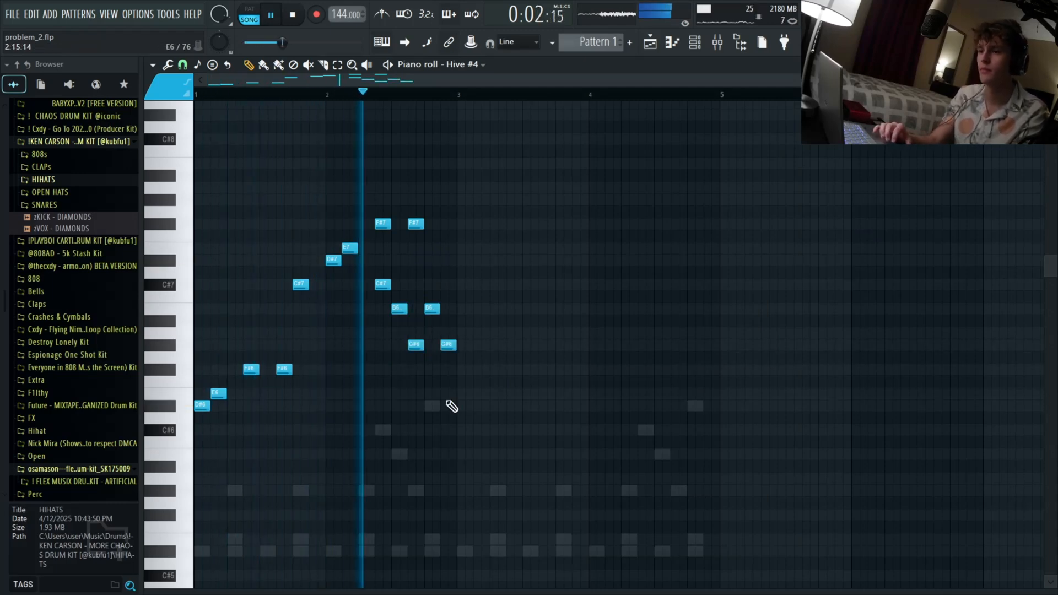
drag(445, 389, 473, 458)
key(space)
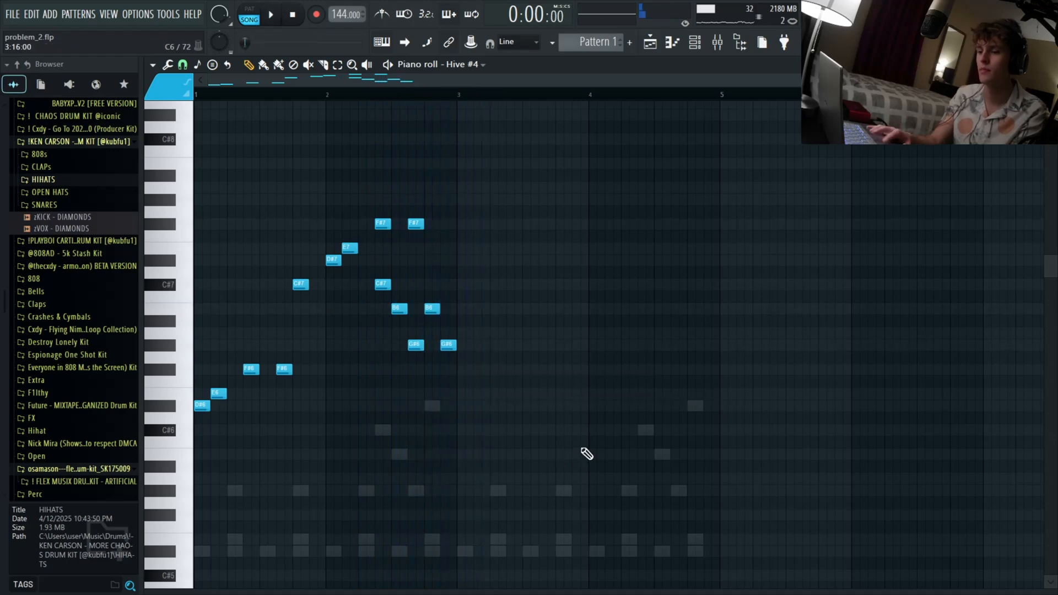
- Lengthen D#6 and D#7 to a full bar each, and the E7, C#7, B6 and beat-3.5 G#6 notes to one beat
drag(205, 410, 313, 438)
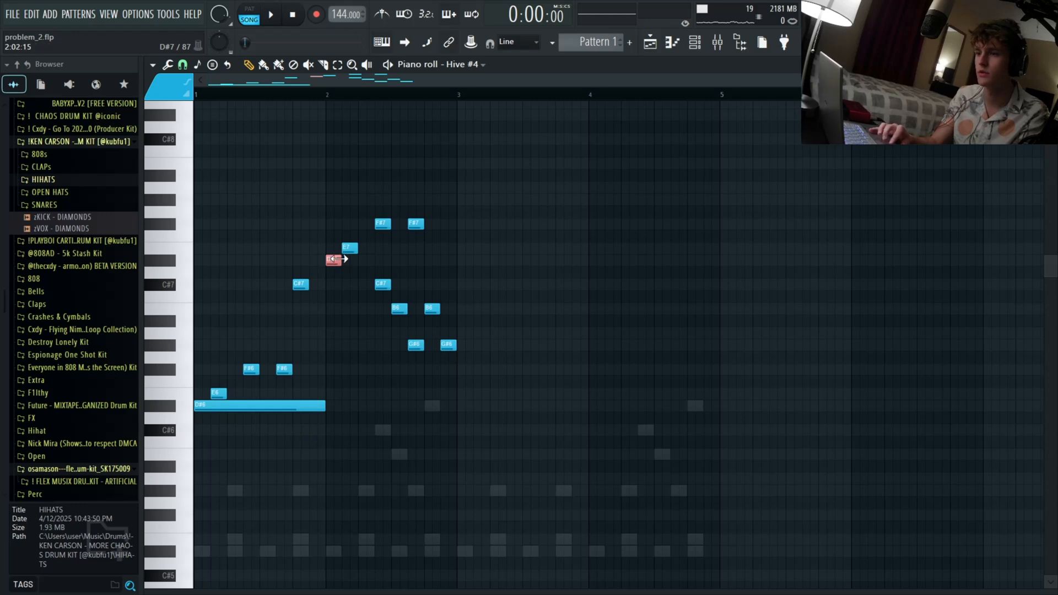
drag(484, 279, 368, 355)
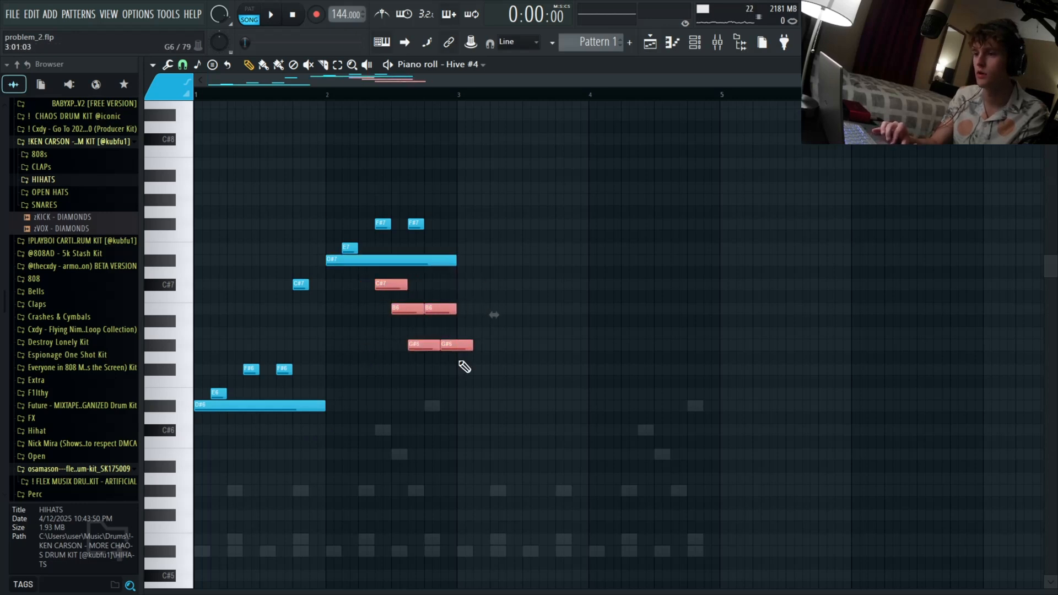
- Duplicate the complete two-bar Hive #4 phrase into bars 3 and 4, play it back, and deselect the notes
key(ctrl+a)
key(ctrl+b)
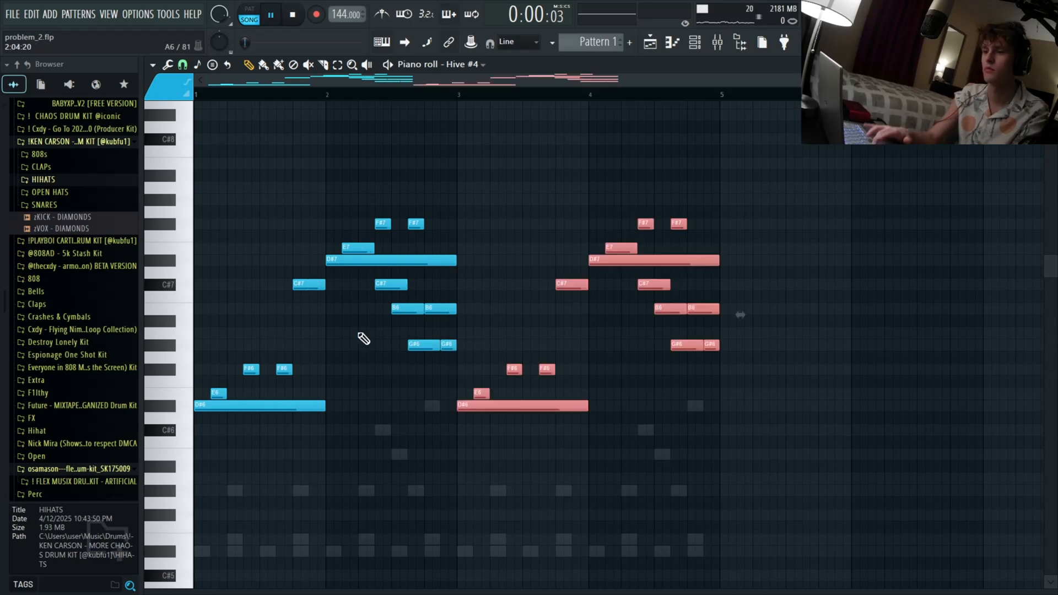
key(space)
scroll(362, 338, down, 1)
scroll(364, 338, down, 1)
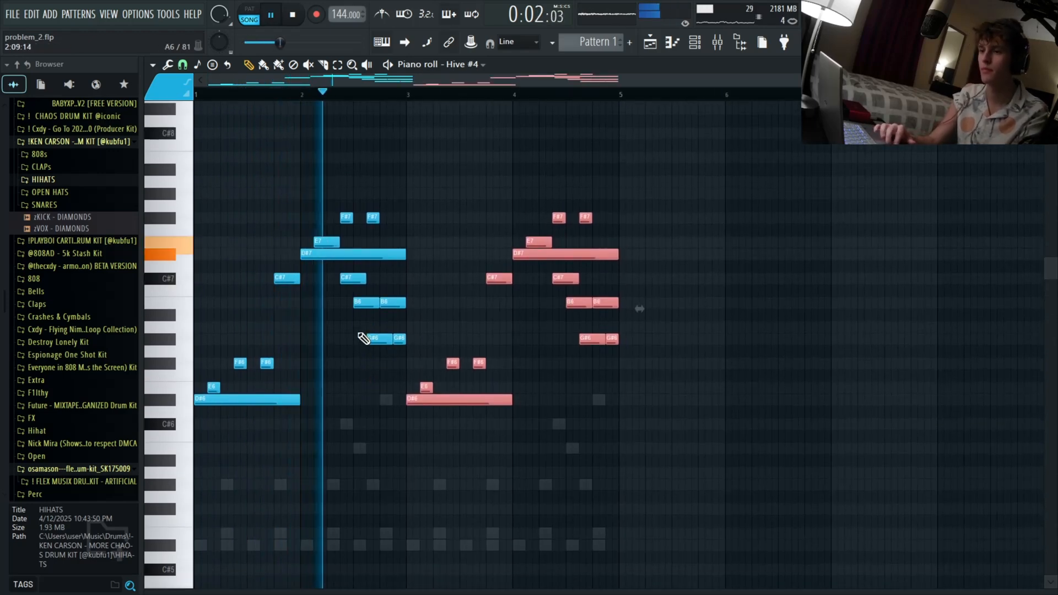
key(ctrl+d)
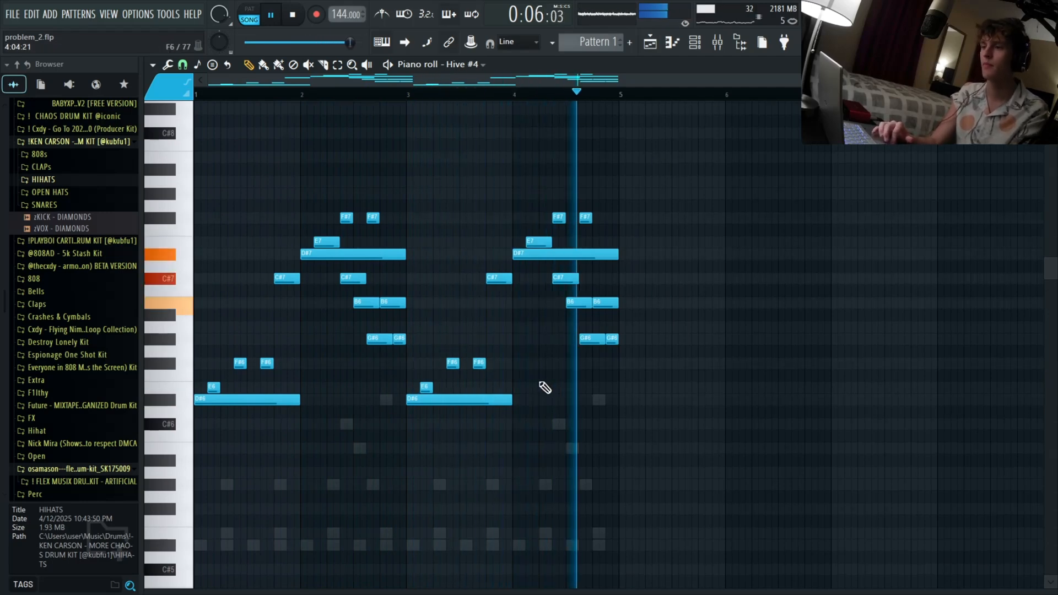
- Delete the B6 on beat 4 and the G#6 on beat 4.5 in bars 2 and 4 of Hive #4
drag(405, 355, 401, 301)
drag(616, 356, 611, 302)
key(Delete)
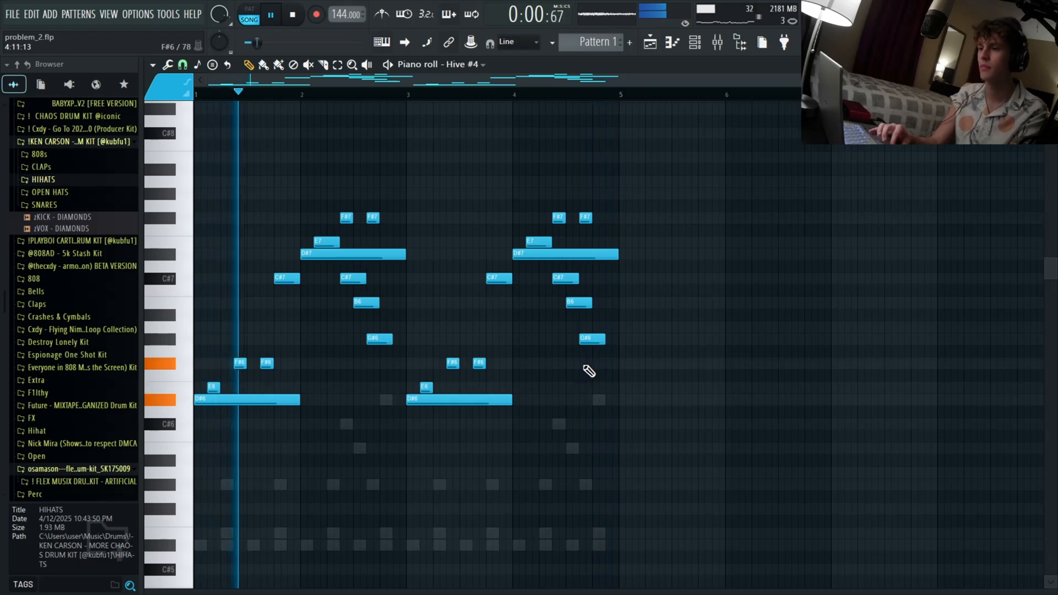
- Shorten the beat-3.5 G#6 notes to half a beat and add half-beat G#6 notes on beat 4 in bars 2 and 4
drag(604, 340, 592, 342)
click(598, 339)
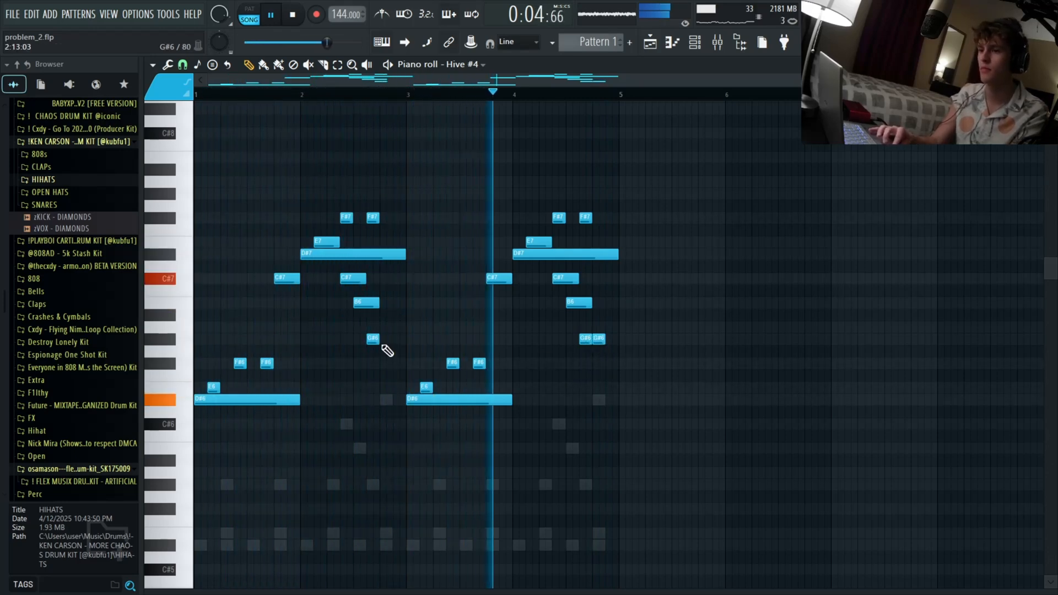
click(387, 339)
- Raise the beat-4 G#6 notes in bars 2 and 4 by three semitones to B6
ctrl+shift+click(599, 340)
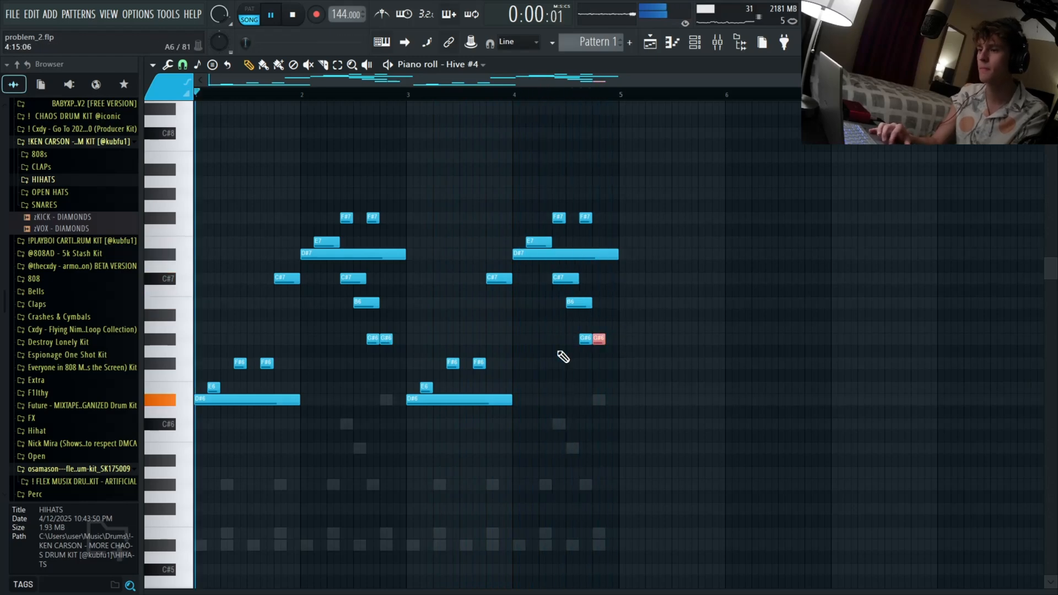
ctrl+shift+click(387, 339)
key(shift+Up)
key(shift+Up)
key(shift+Up)
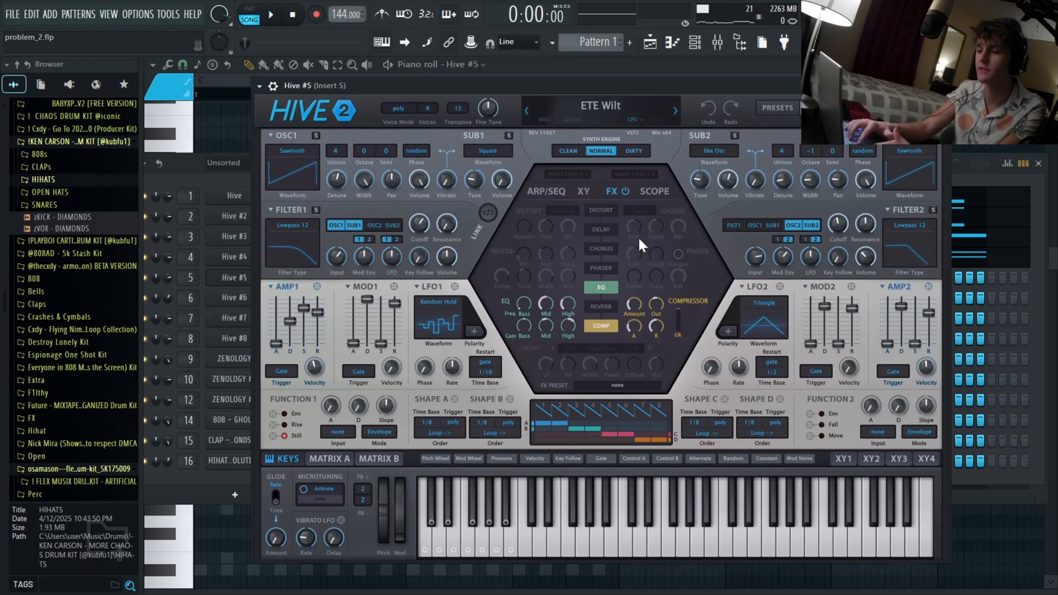
- Close the Hive #5 synth window, draw a D#6 note spanning all four bars in its piano roll, and play it back
key(n)
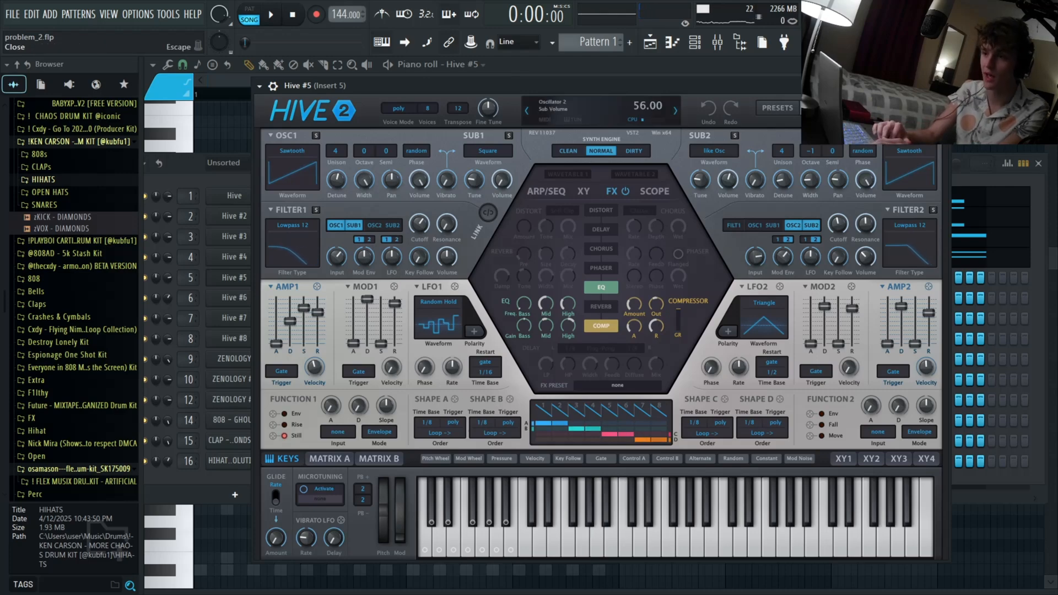
key(Escape)
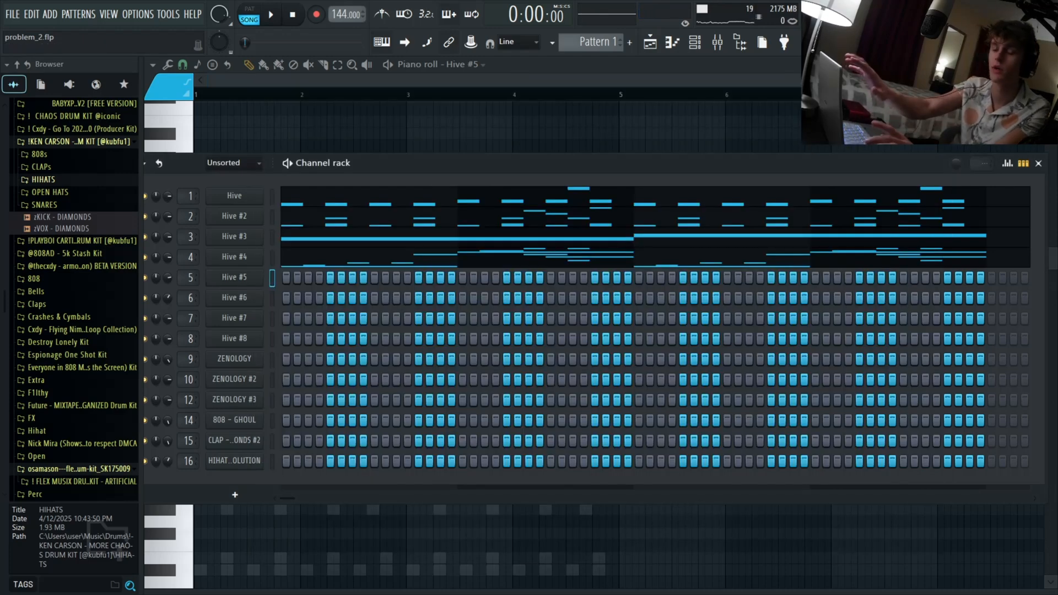
key(F6)
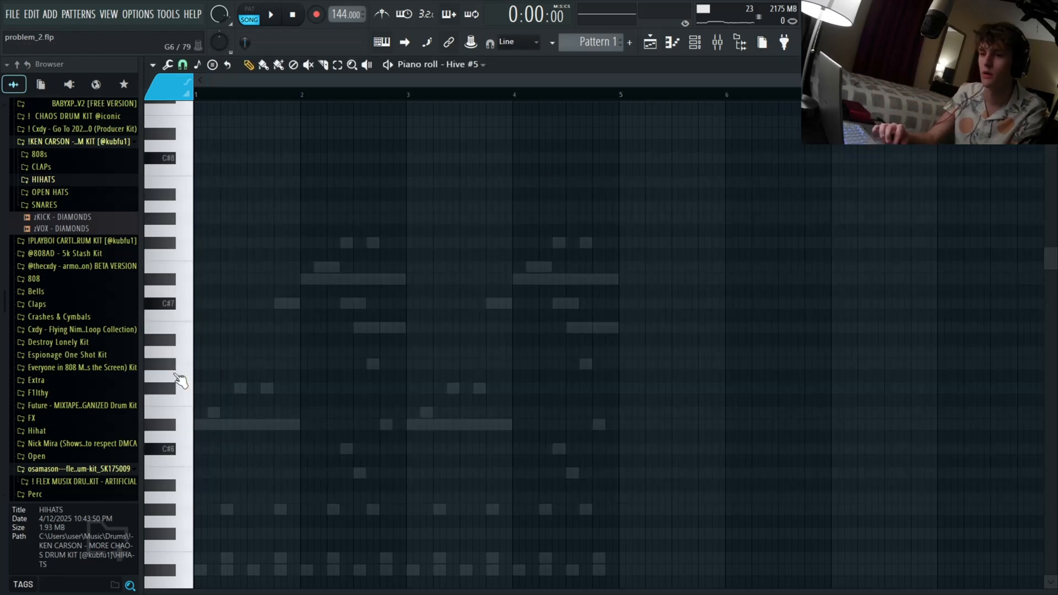
scroll(223, 418, down, 1)
ctrl+scroll(220, 407, up, 1)
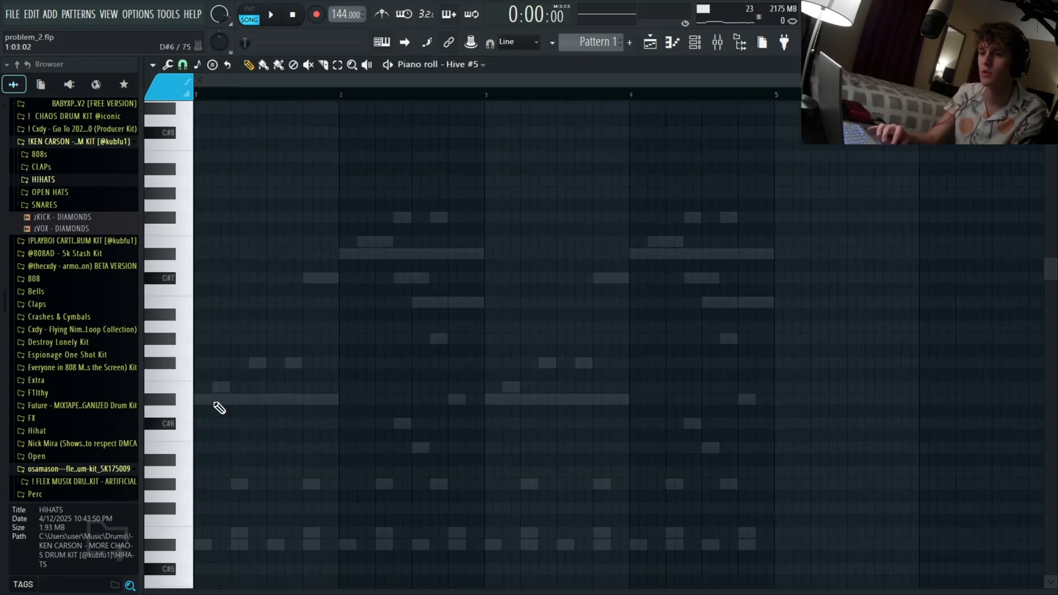
drag(224, 399, 680, 447)
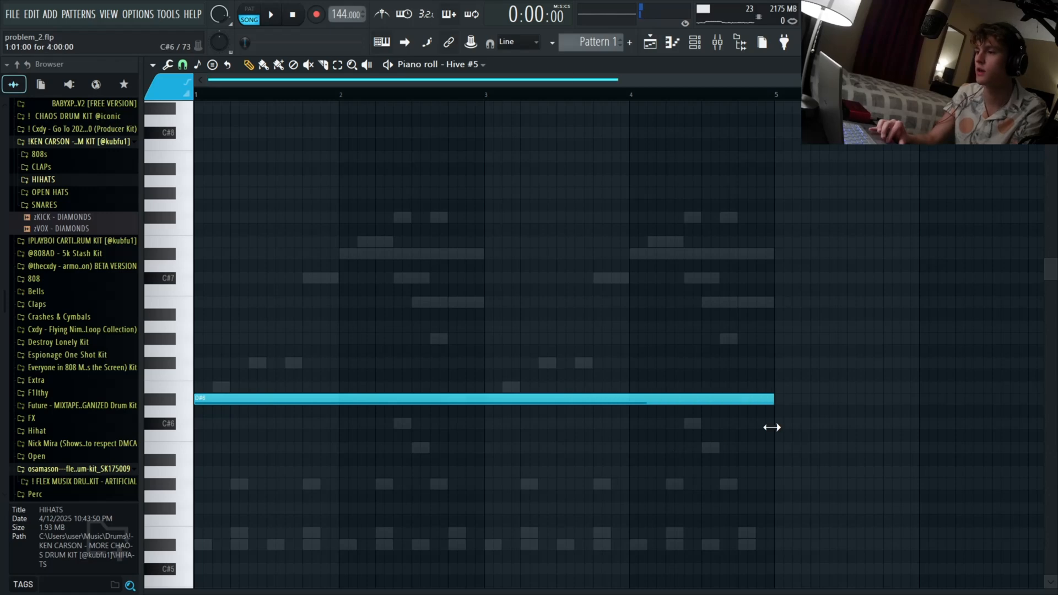
ctrl+scroll(628, 452, down, 1)
key(space)
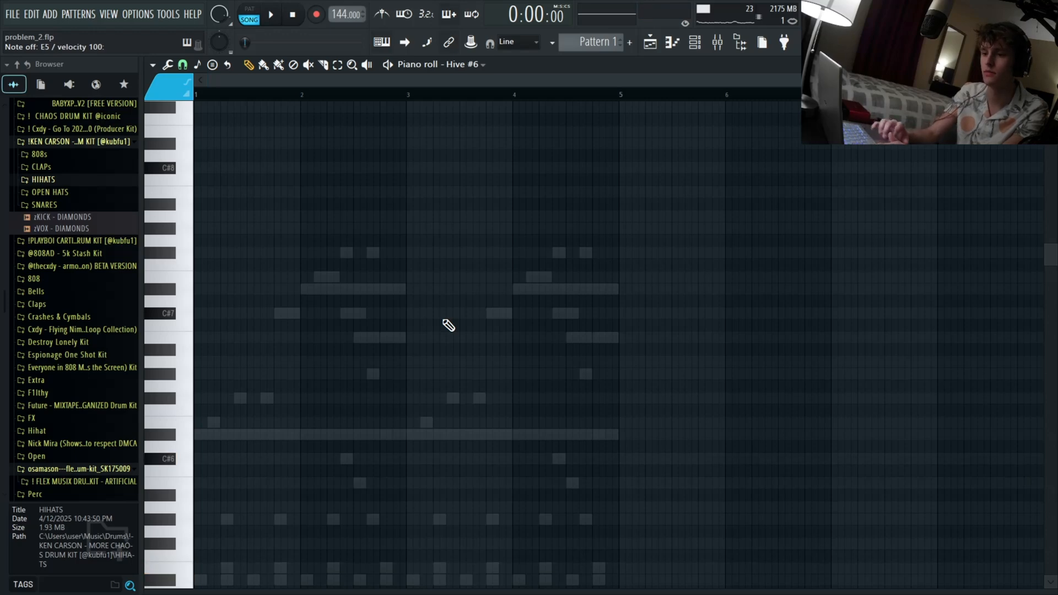
- Fill bar 1 of Hive #6 with half-beat notes: E6, F#6, E6 starting on beats 1 and 3, plus G#6 on beat 4.5
drag(203, 423, 180, 414)
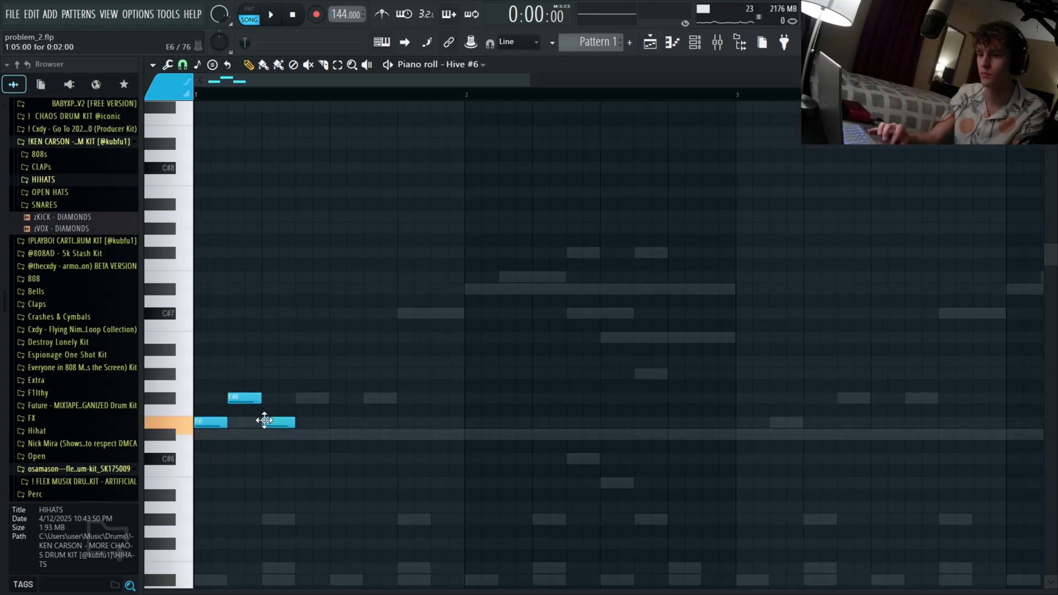
key(ctrl+b)
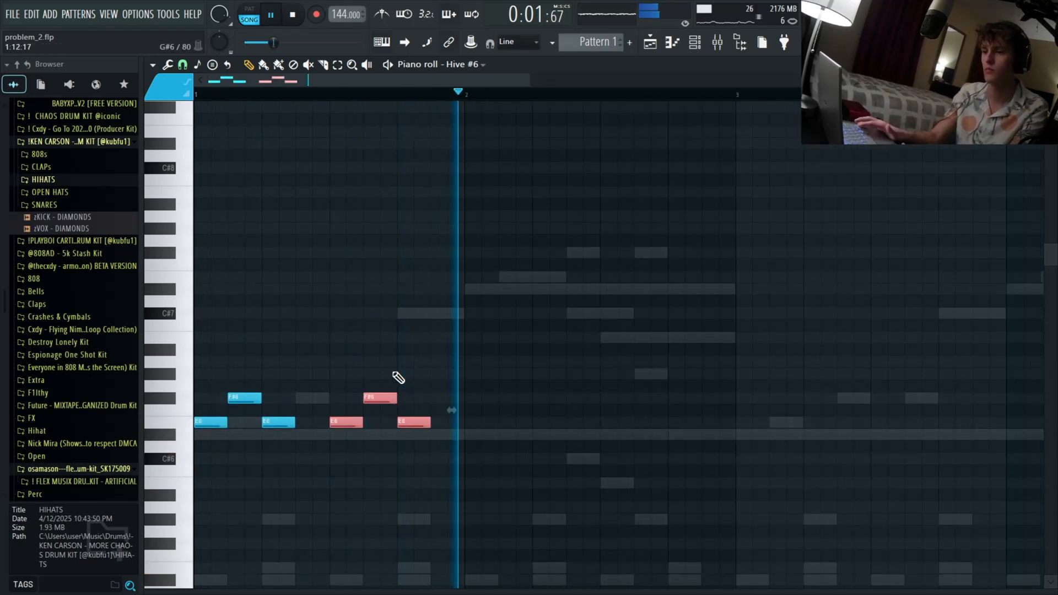
click(448, 363)
drag(461, 363, 445, 361)
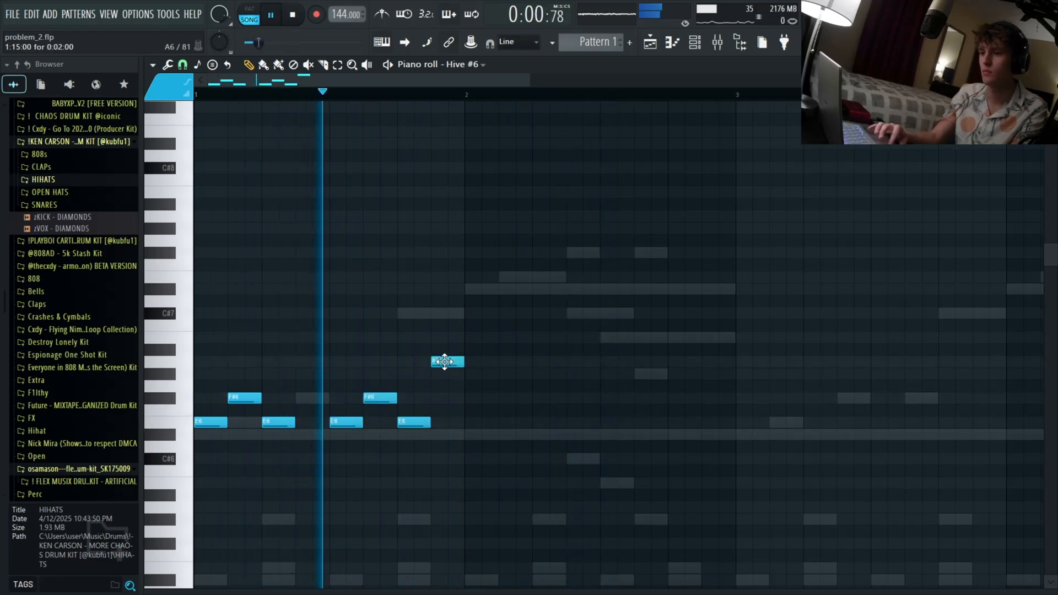
ctrl+click(446, 358)
scroll(472, 394, down, 1)
key(shift+Down)
key(space)
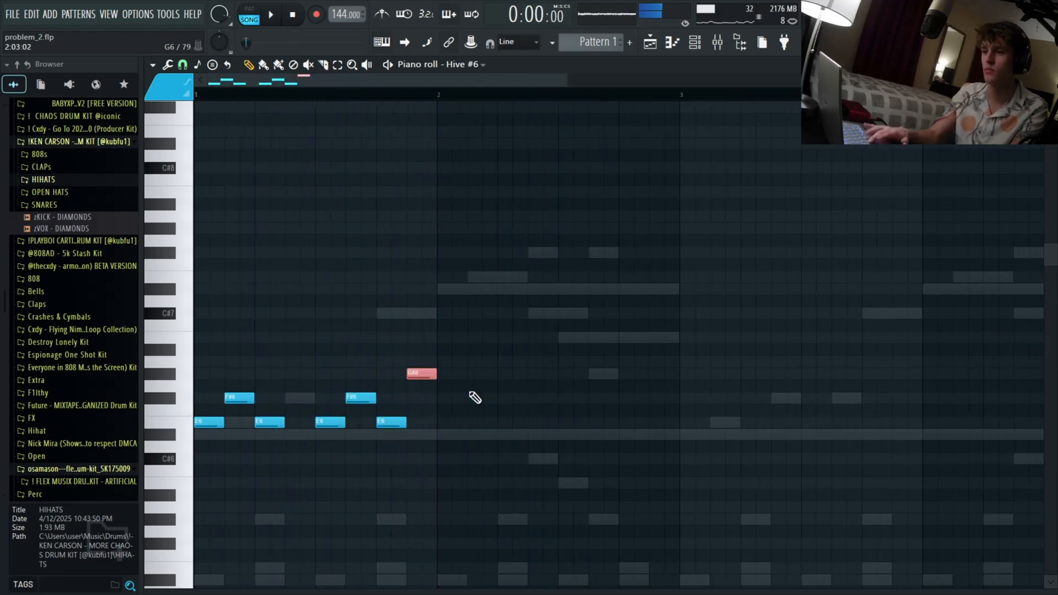
- Duplicate the one-bar Hive #6 phrase through bars 2 to 4, play it back, and expand the control lane
key(space)
scroll(473, 375, down, 2)
drag(485, 261, 208, 456)
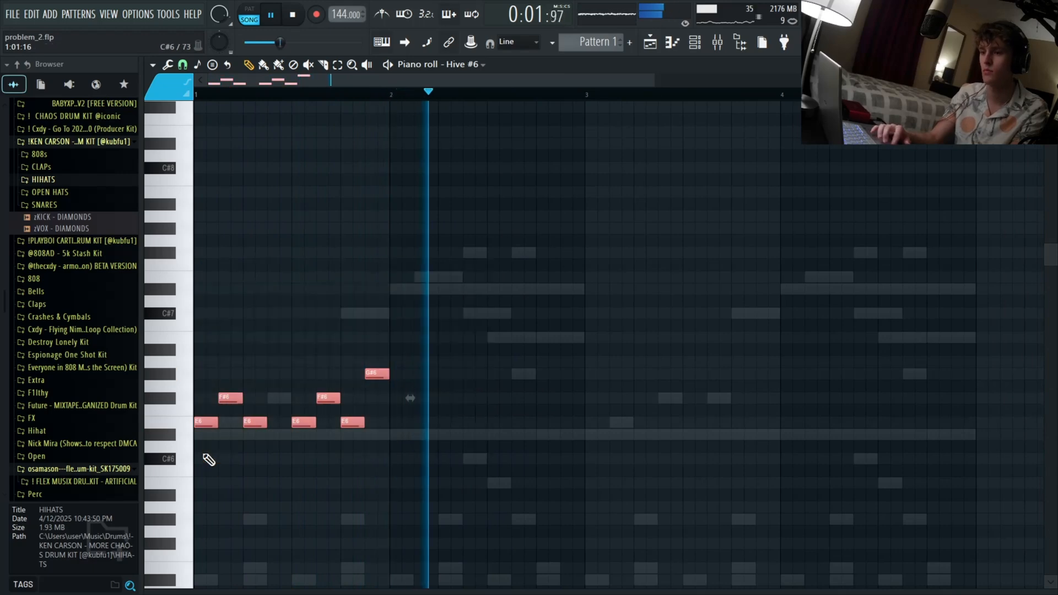
key(ctrl+b)
ctrl+click(424, 340)
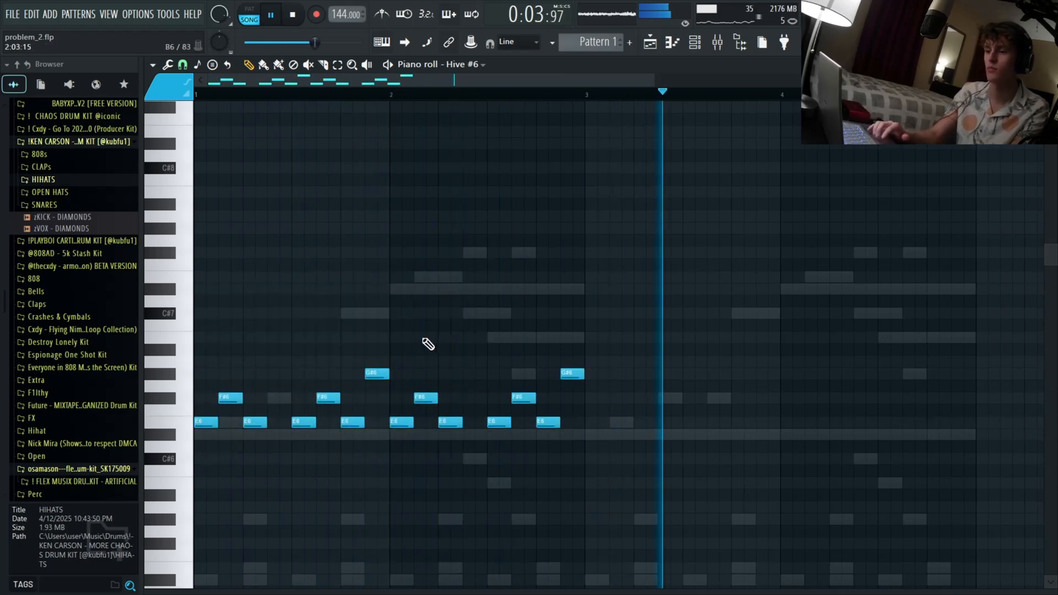
key(ctrl+b)
scroll(424, 340, down, 2)
ctrl+click(480, 294)
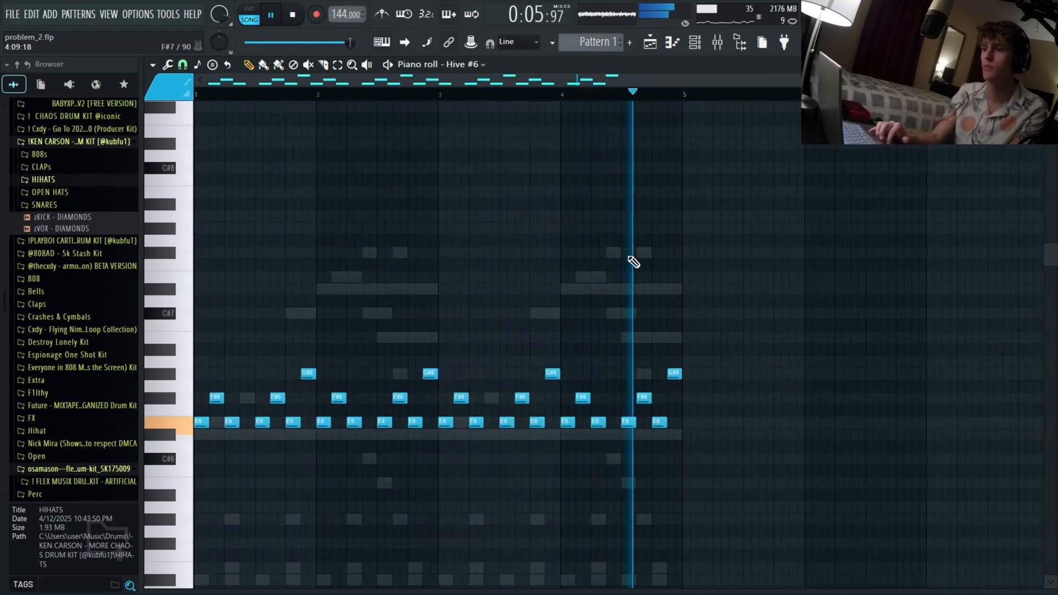
key(space)
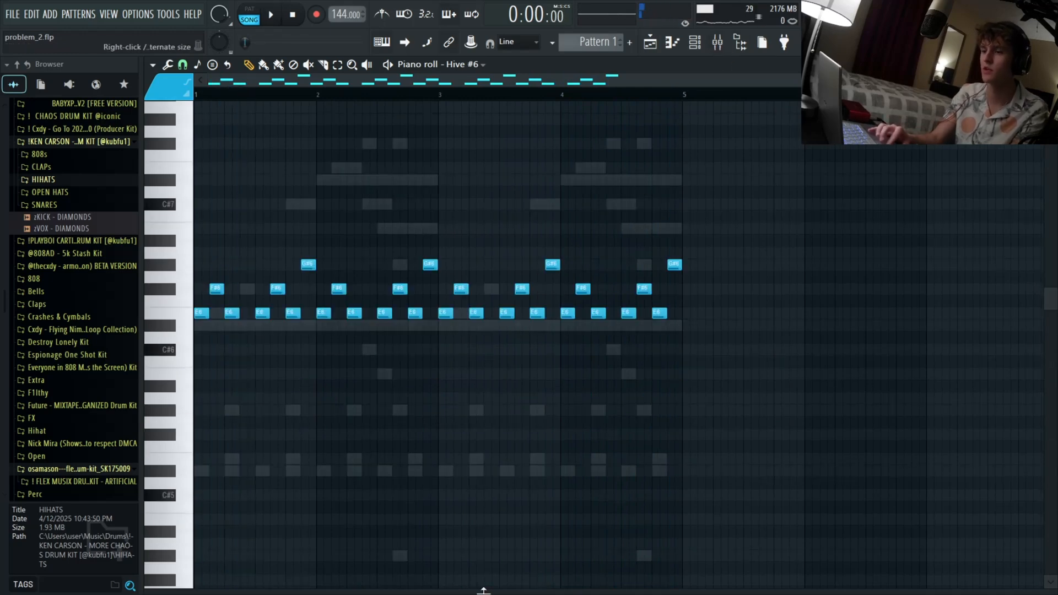
drag(484, 590, 483, 444)
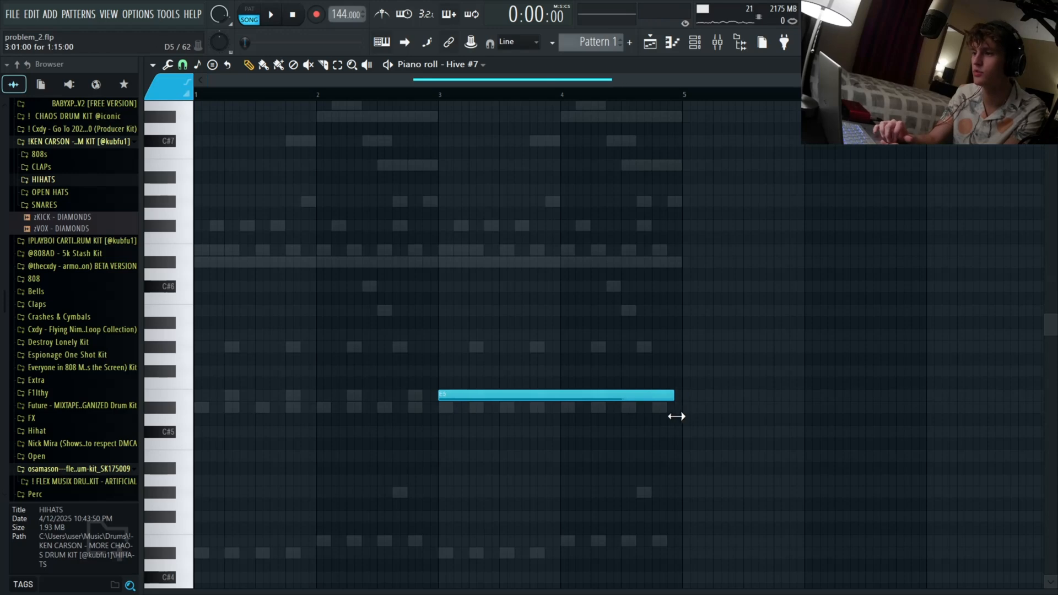
- Transpose the sustained Hive #7 note in bars 3 and 4 down an octave and up two semitones to F#4
key(ctrl+a)
key(ctrl+Down)
scroll(567, 310, down, 2)
key(shift+Up)
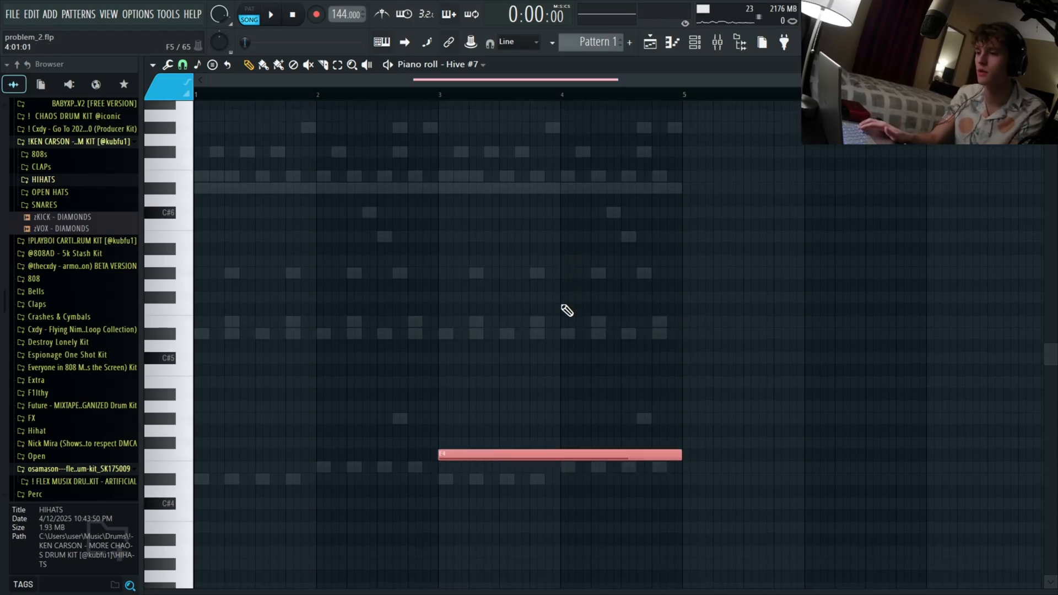
key(shift+Up)
key(ctrl+d)
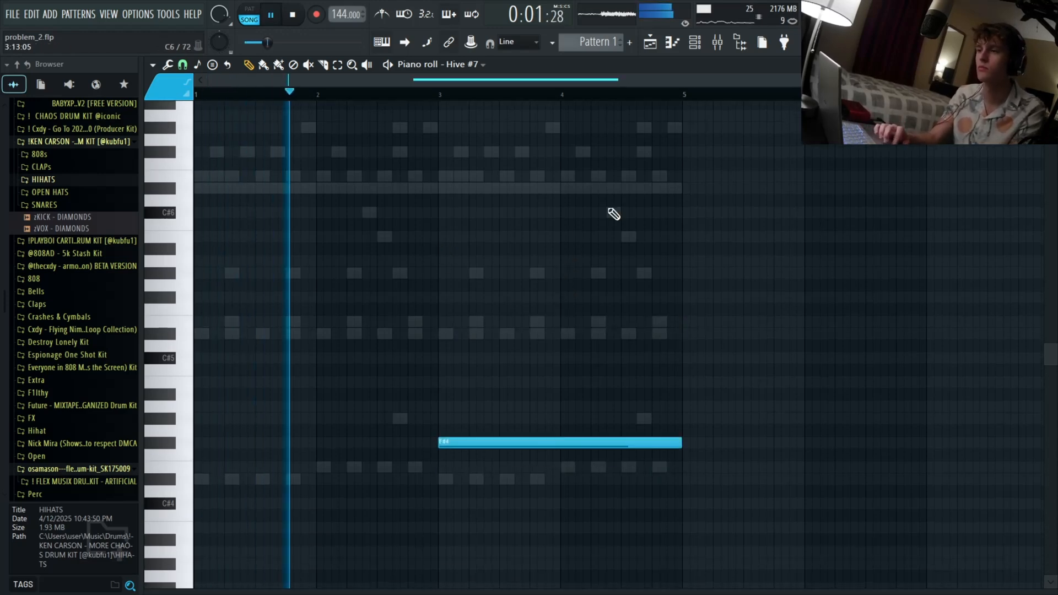
- Stop playback, examine the Hive #7 note's velocity in the control lane, and collapse the lane
mouse_move(562, 583)
mouse_down()
mouse_move(564, 542)
mouse_move(553, 586)
mouse_up()
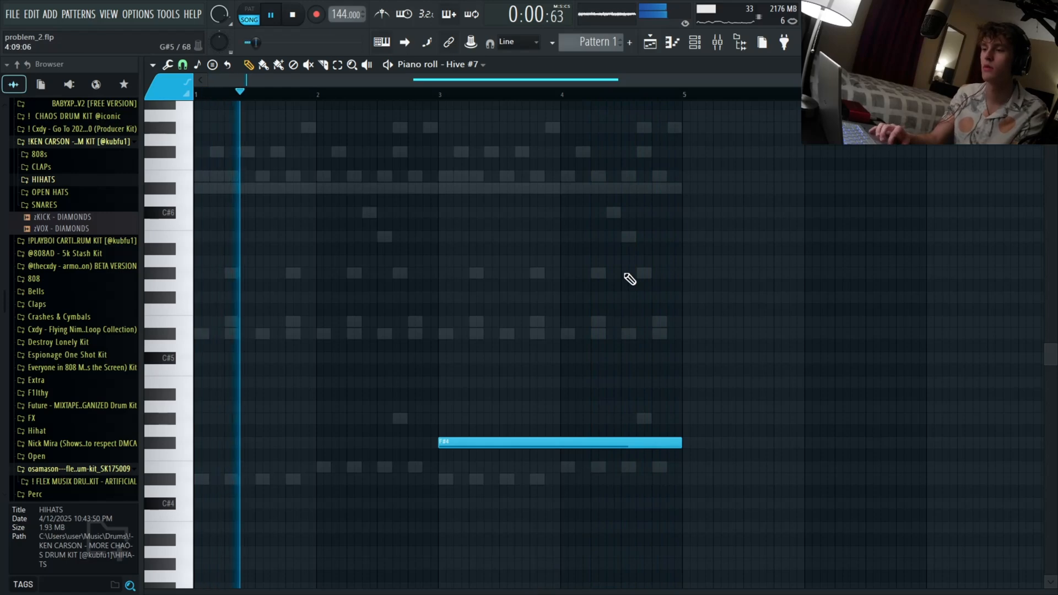
key(space)
drag(536, 591, 559, 368)
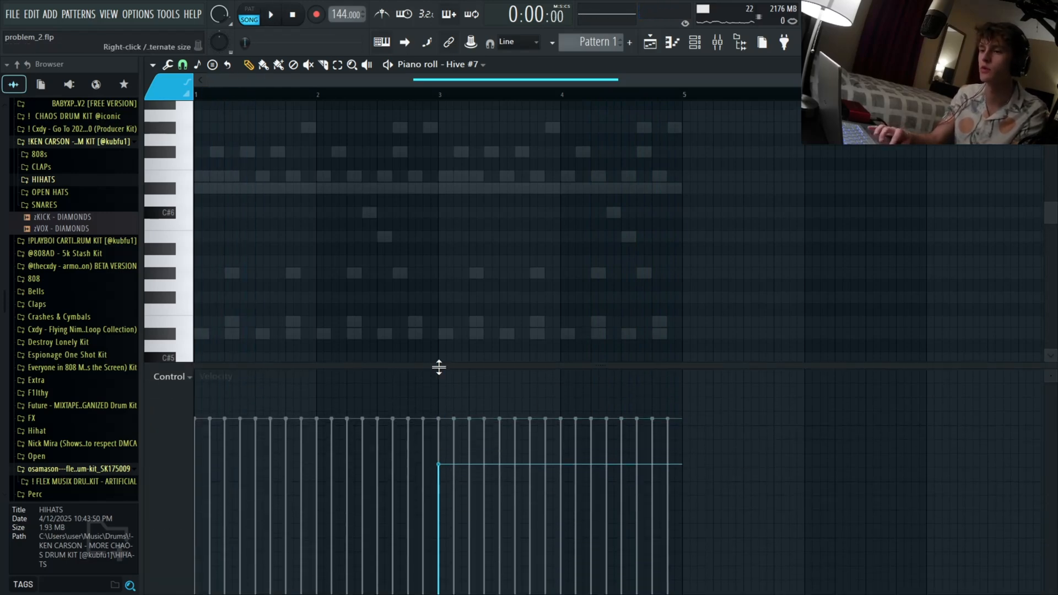
drag(438, 367, 383, 590)
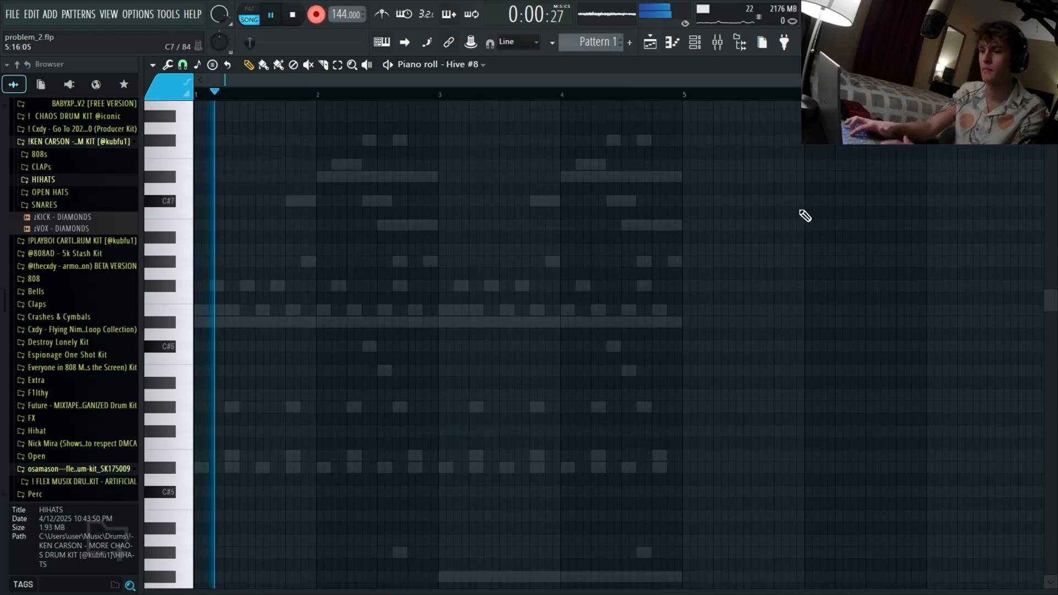
- Record a sustained E5 in bar 2 and a higher sustained note in bar 4 of Hive #8
key(e)
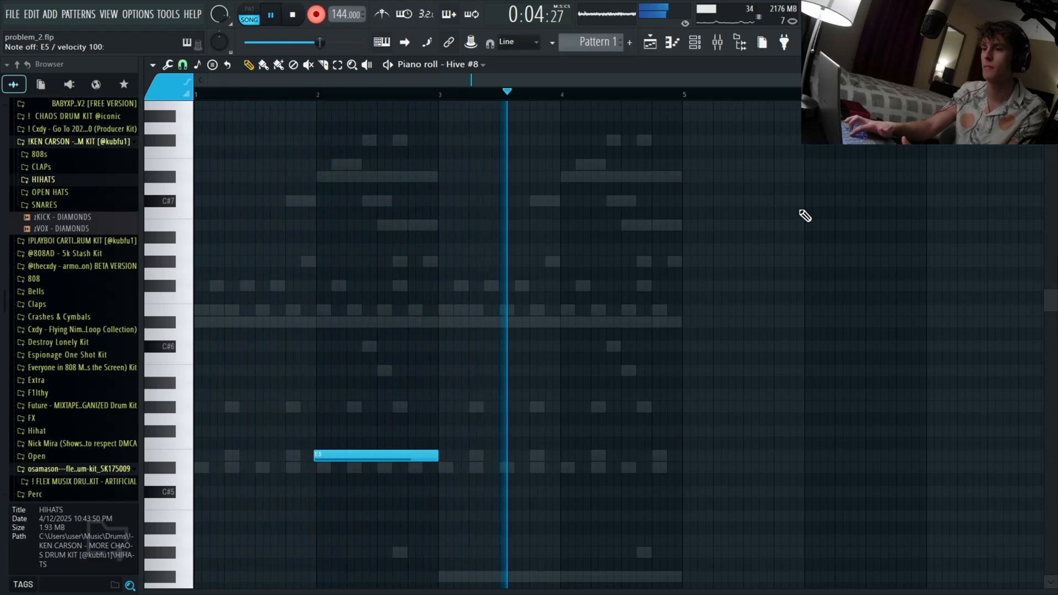
key(0)
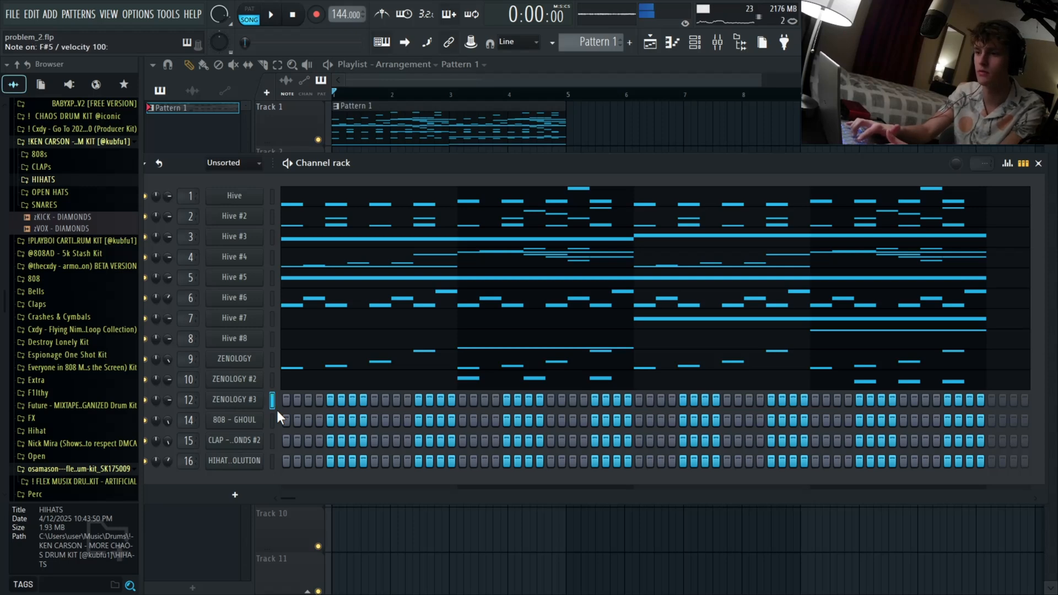
- Copy the Hive #2 notes into ZENOLOGY #3 and transpose them up an octave in its piano roll
right_click(246, 225)
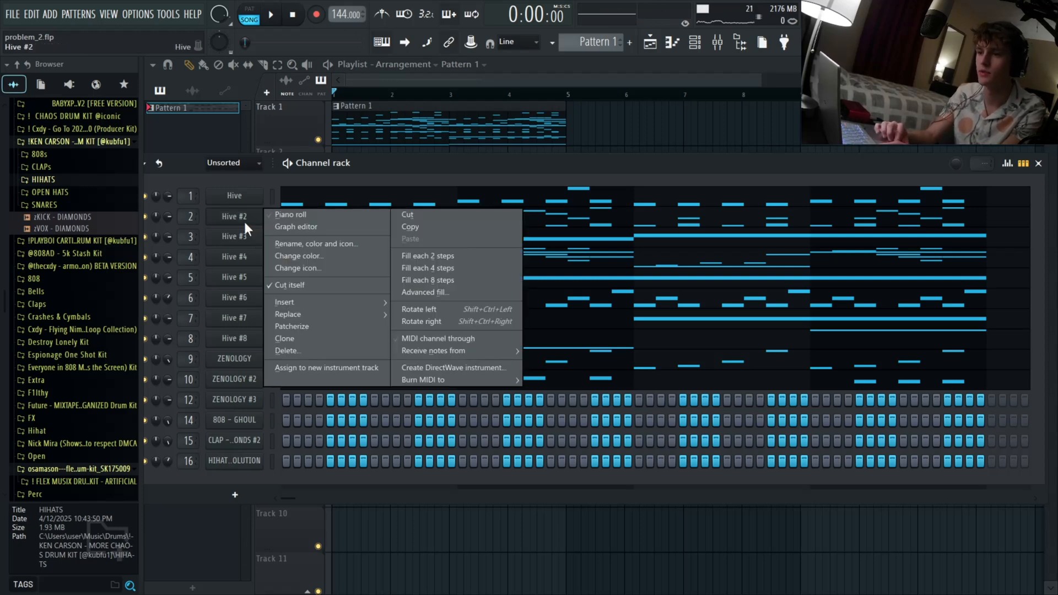
click(443, 228)
right_click(248, 409)
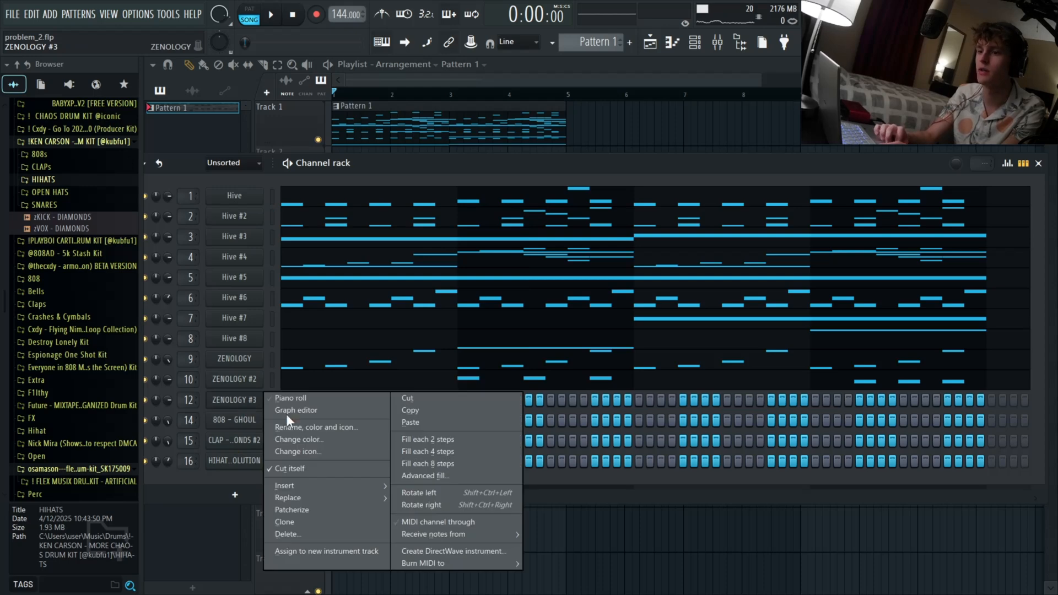
click(445, 427)
click(294, 404)
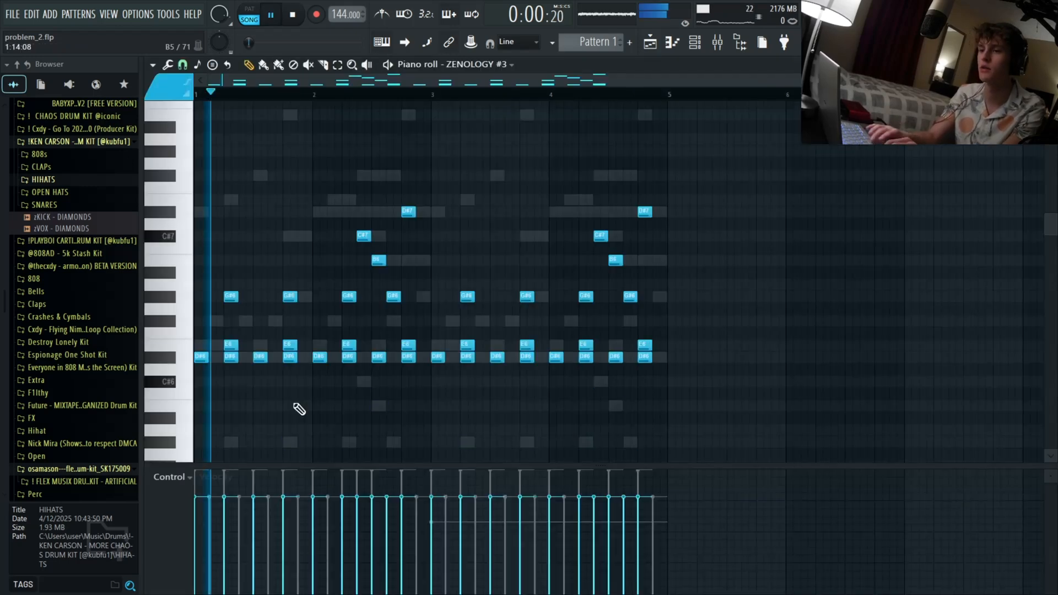
key(ctrl+Up)
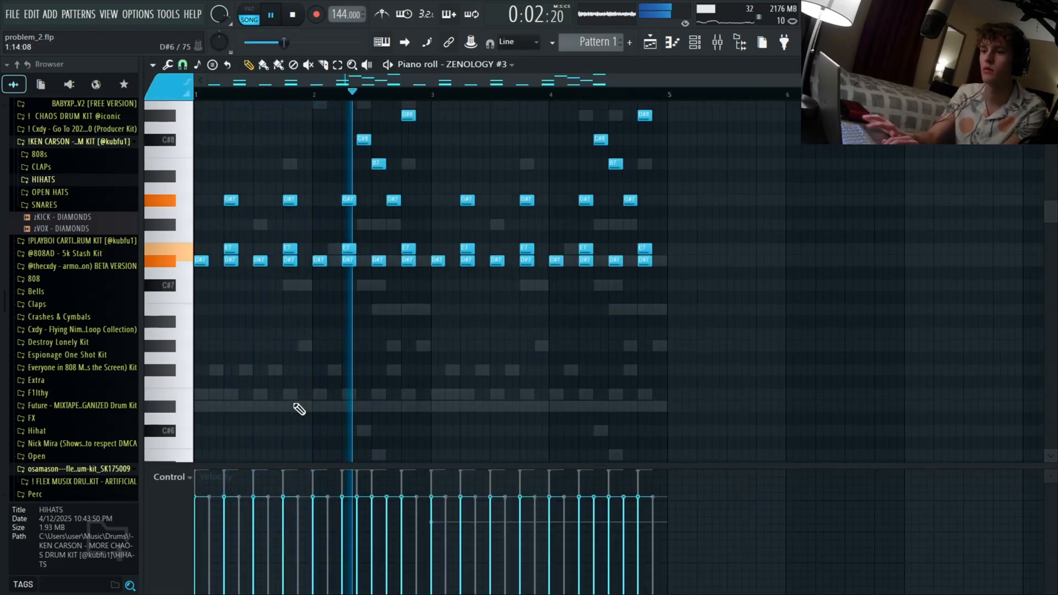
scroll(299, 409, up, 3)
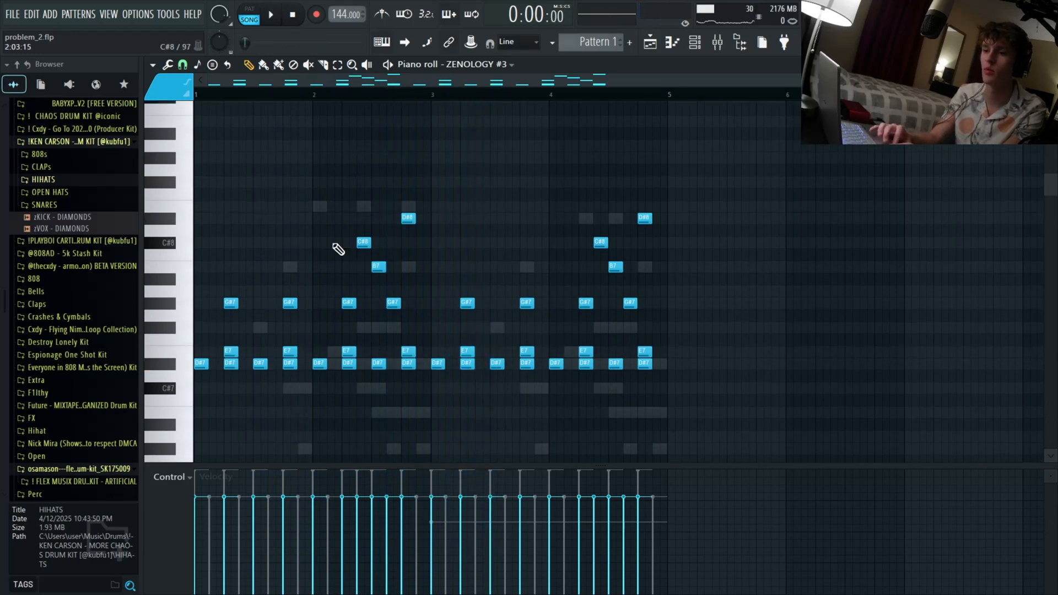
- Lower the ZENOLOGY #3 D#7 notes on beats 2 and 4 of every bar by an octave to D#6
scroll(239, 351, down, 1)
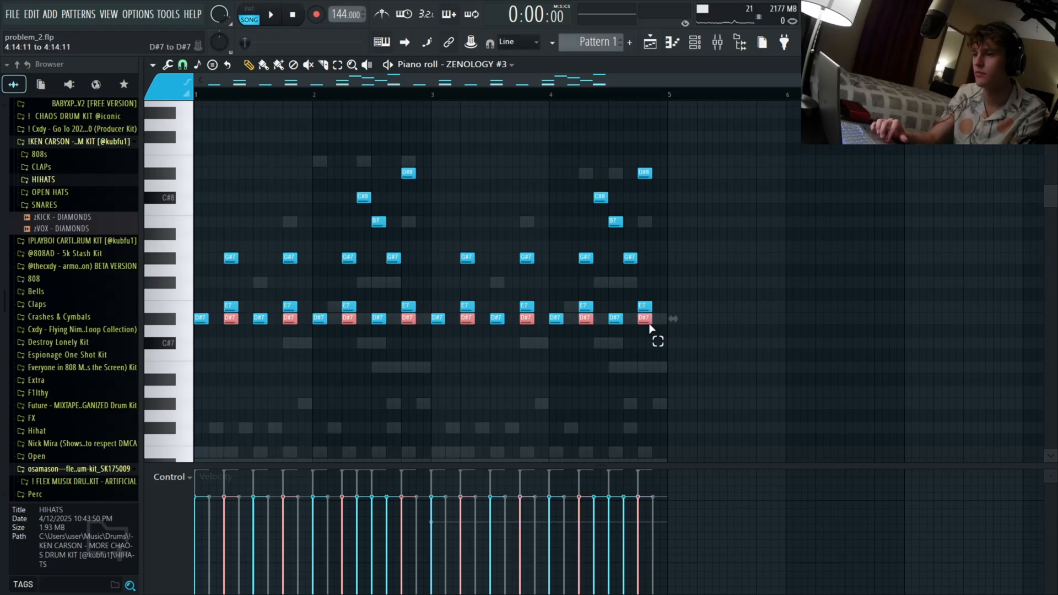
key(ctrl+Down)
scroll(654, 331, down, 2)
- Place F#6 notes at 1:01, 1:07 and 1:13 in ZENOLOGY #3 and copy the three into bar 3
drag(212, 340, 187, 351)
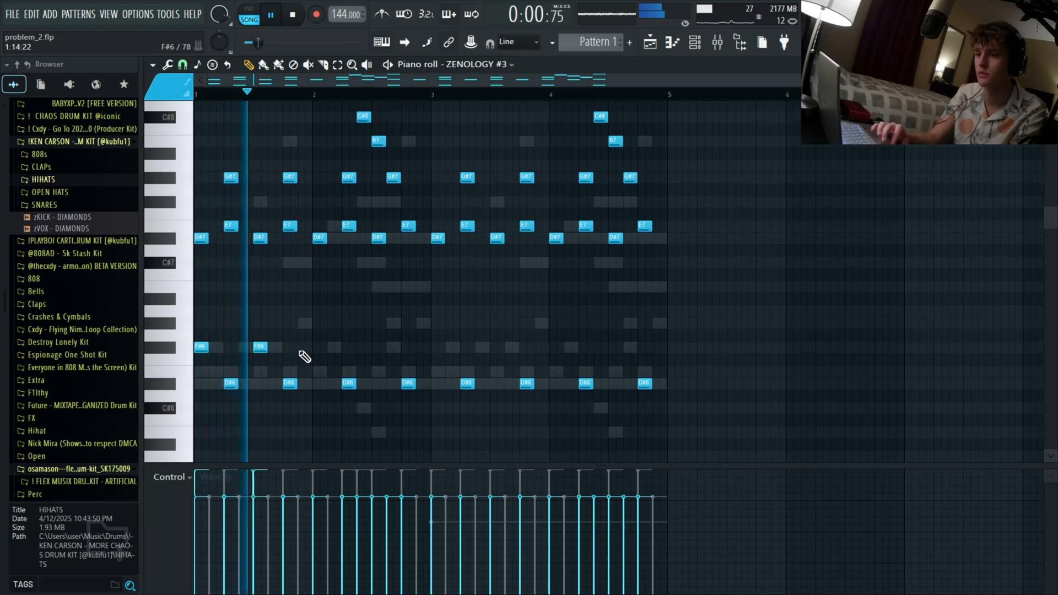
click(318, 347)
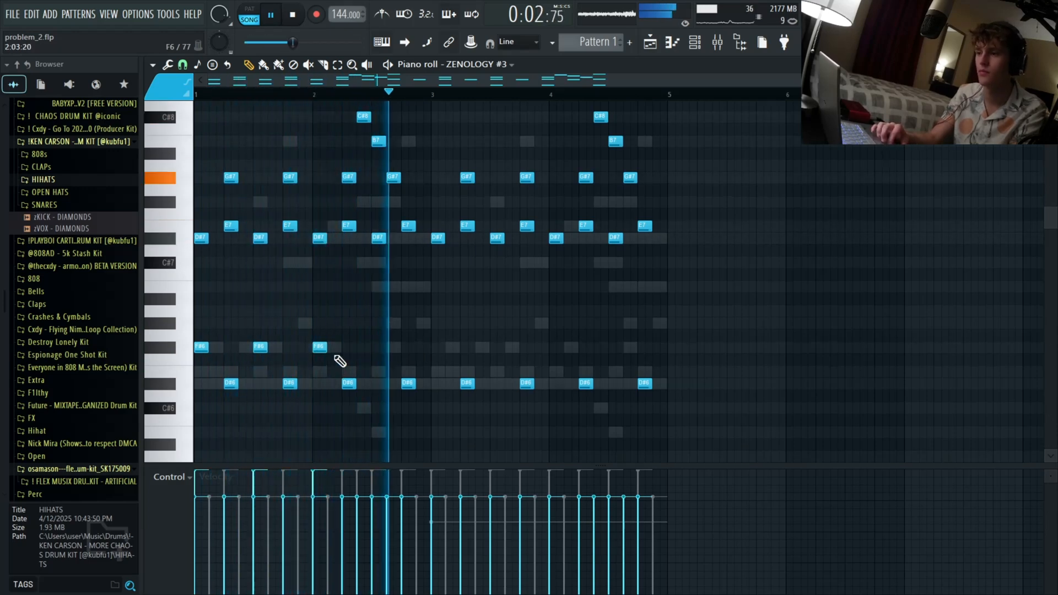
drag(256, 349, 242, 348)
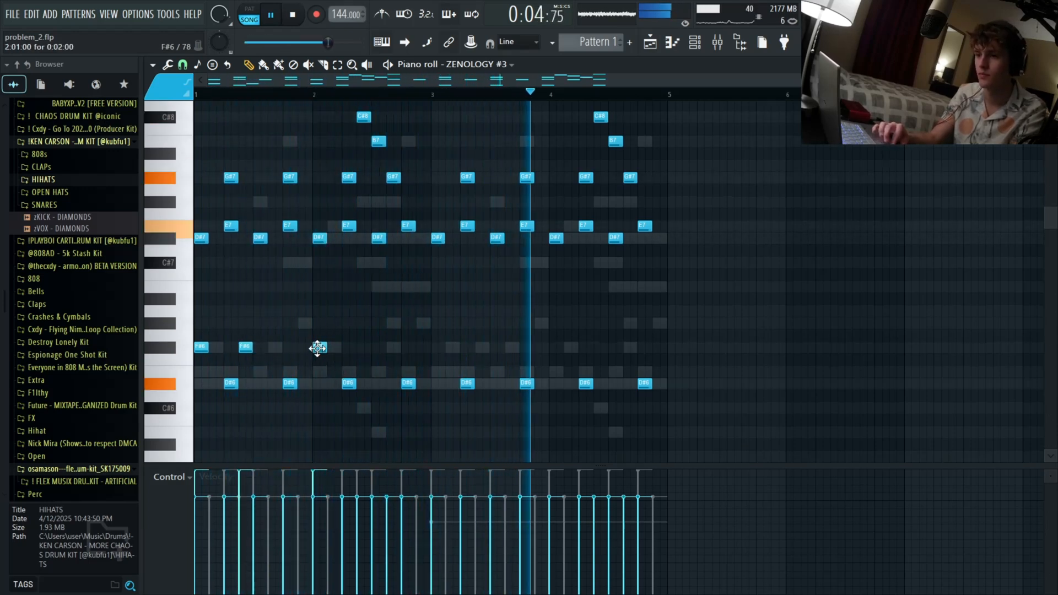
drag(319, 349, 289, 349)
drag(348, 331, 437, 349)
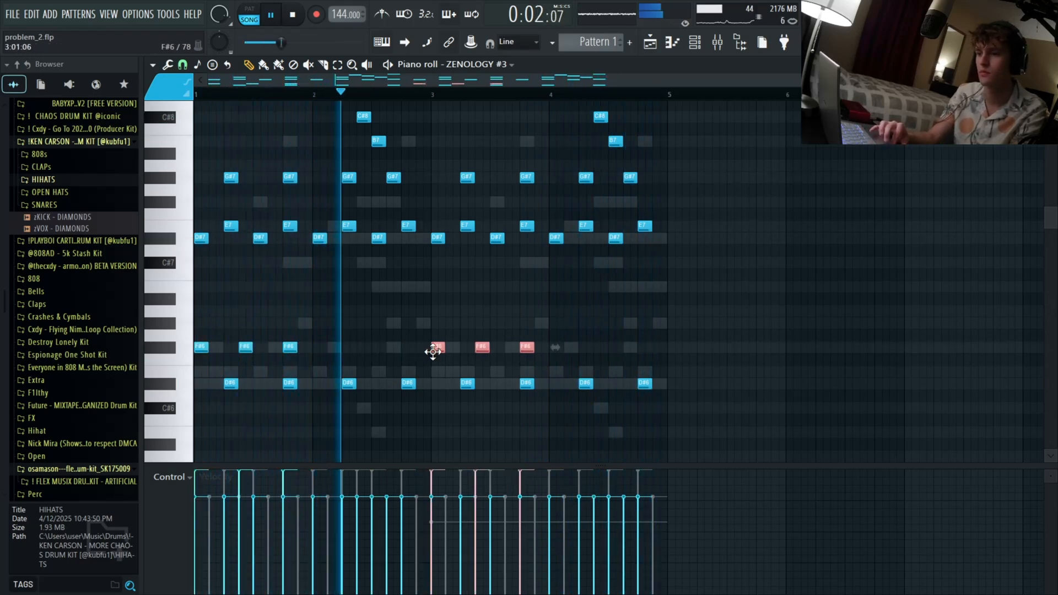
- Raise the ZENOLOGY #3 D#6 notes in bars 2 and 4 by a semitone to E6
click(365, 404)
drag(333, 372, 379, 410)
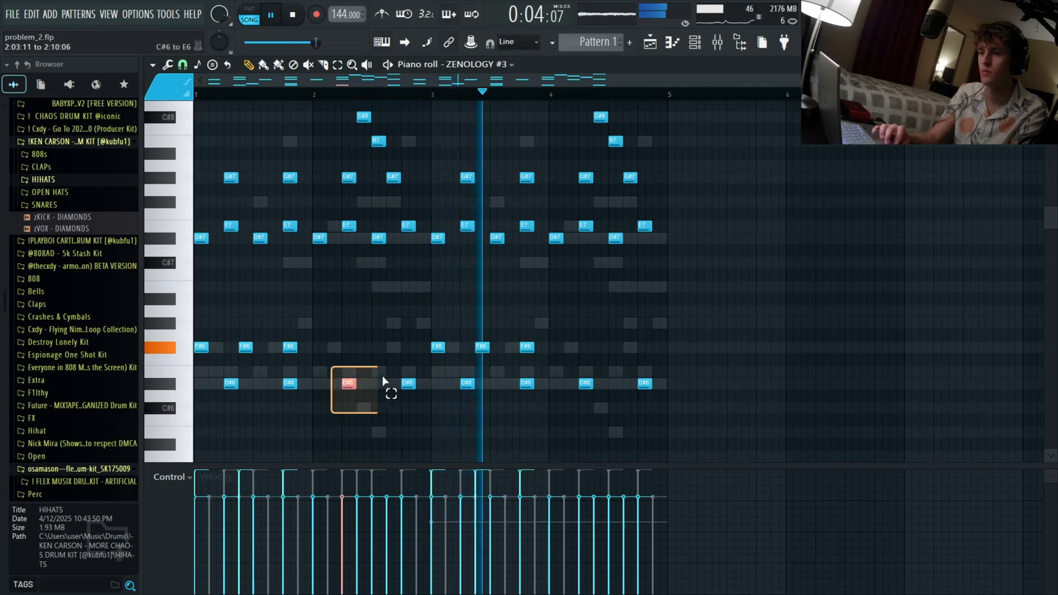
drag(404, 374, 418, 403)
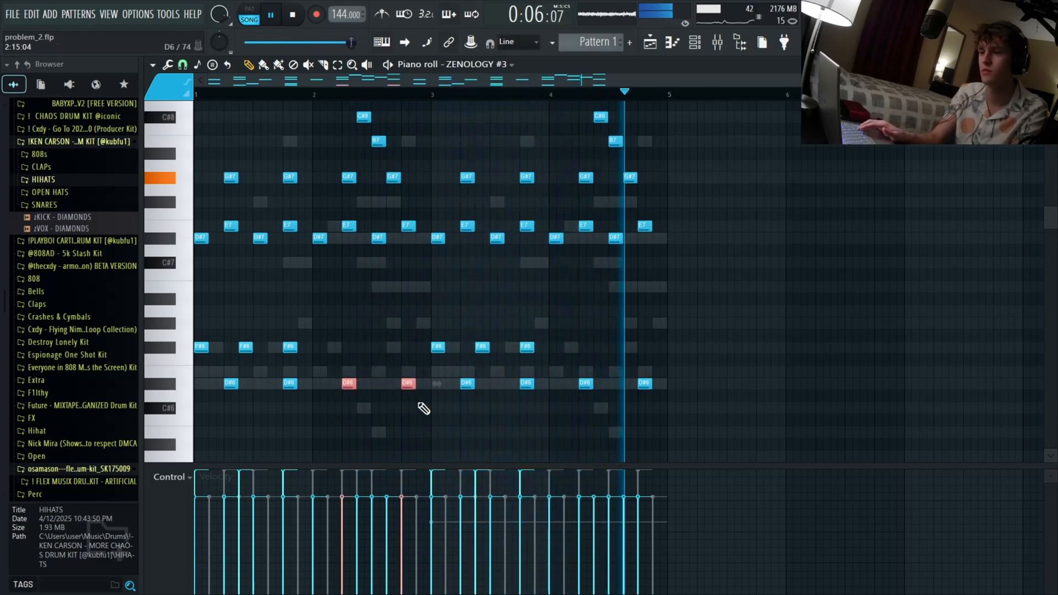
key(shift+Up)
drag(575, 399, 724, 351)
key(shift+Up)
- Add a D#8 note at the start of bar 1 and another at the start of bar 3
scroll(728, 355, up, 4)
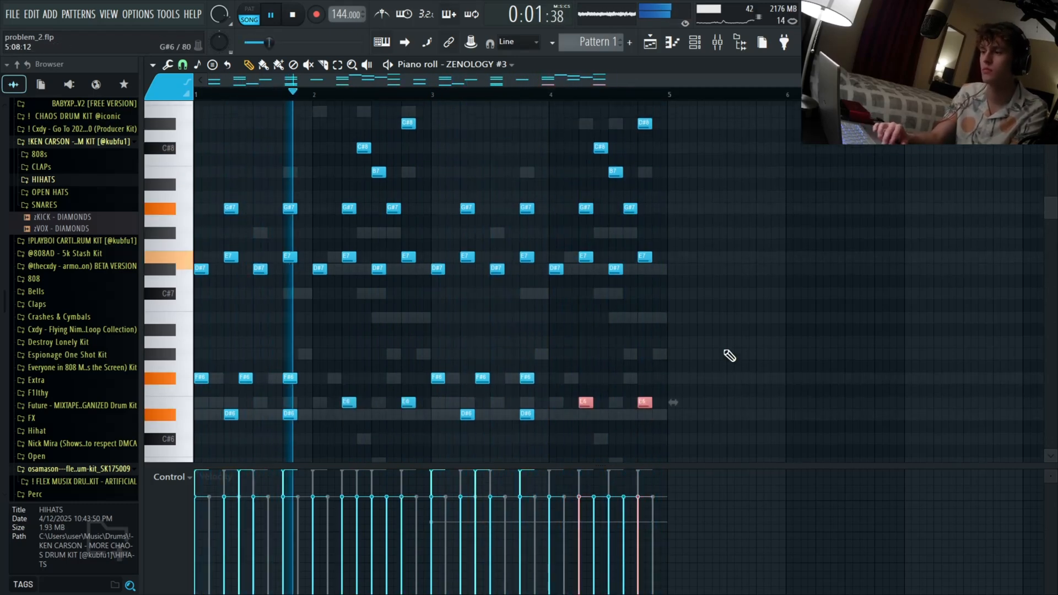
scroll(344, 309, up, 3)
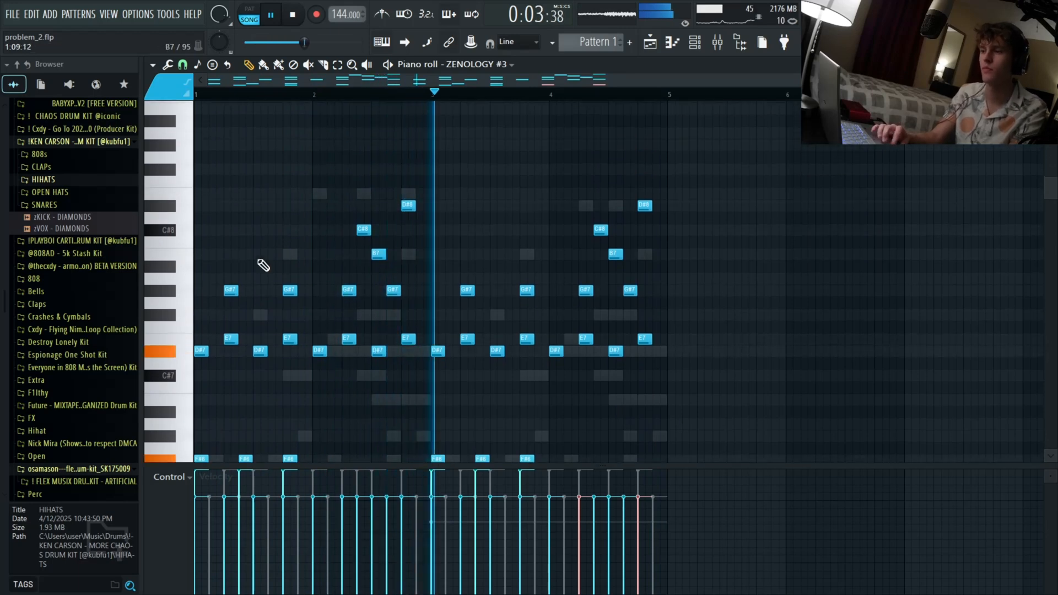
click(203, 206)
drag(199, 208, 192, 208)
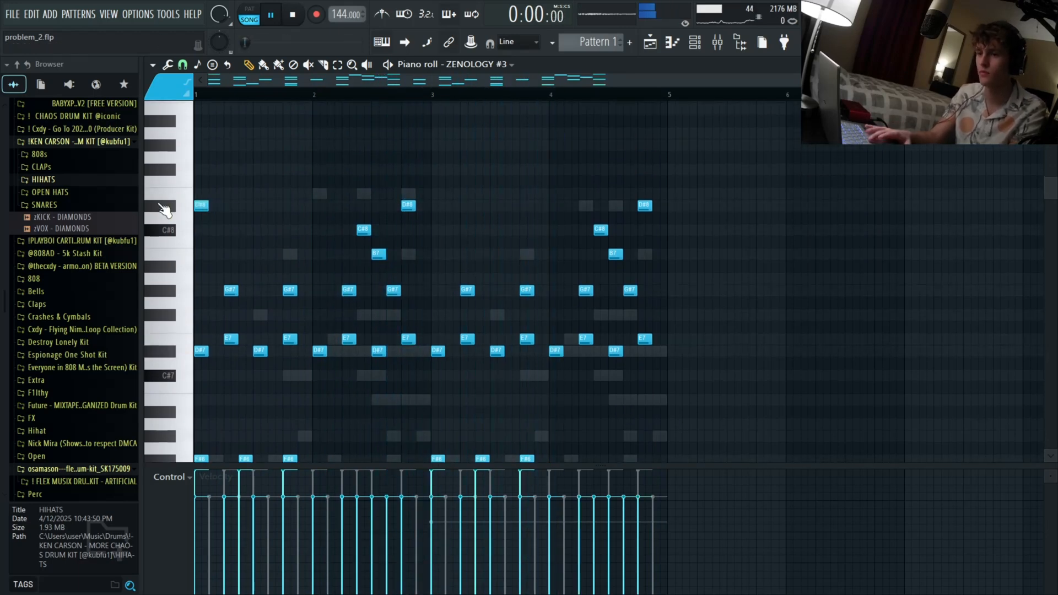
click(435, 207)
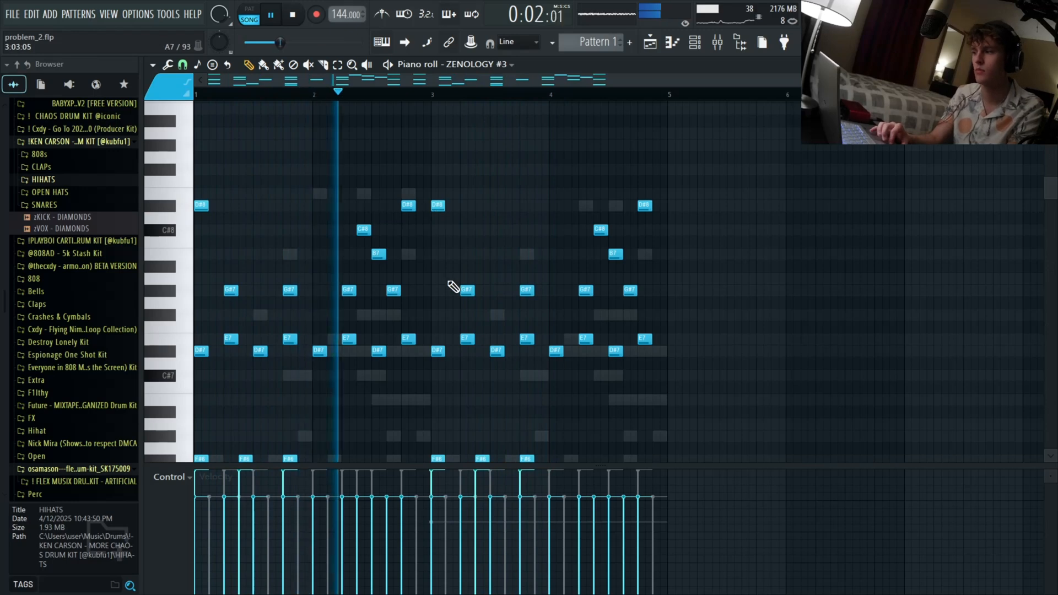
- Raise the D#8 notes near the ends of bars 2 and 4 to E8 and add a D#8 at bar 2's start
drag(414, 218, 409, 204)
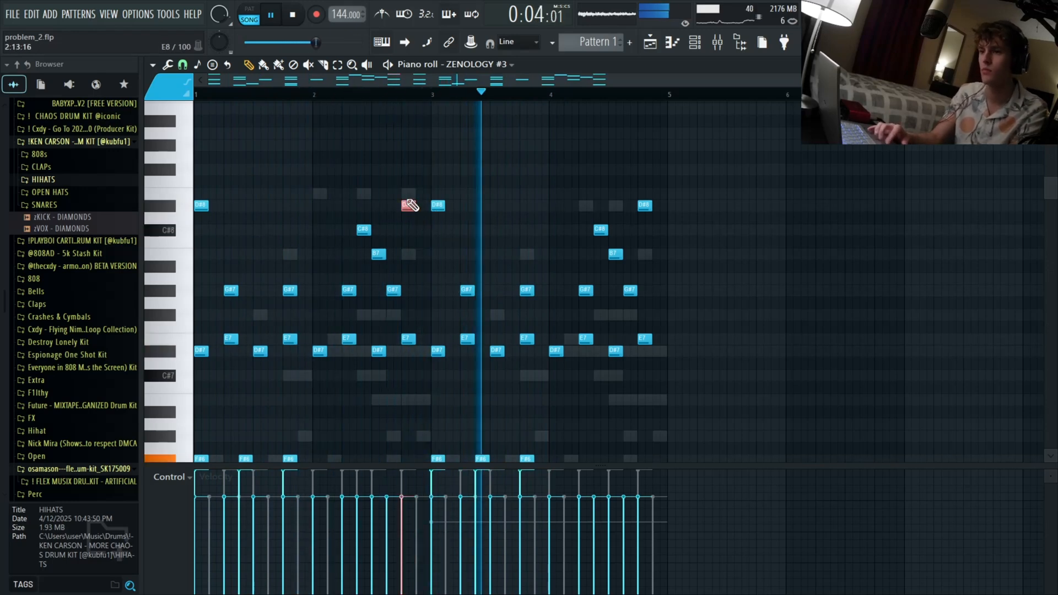
key(shift+Up)
drag(687, 221, 625, 207)
key(shift+Up)
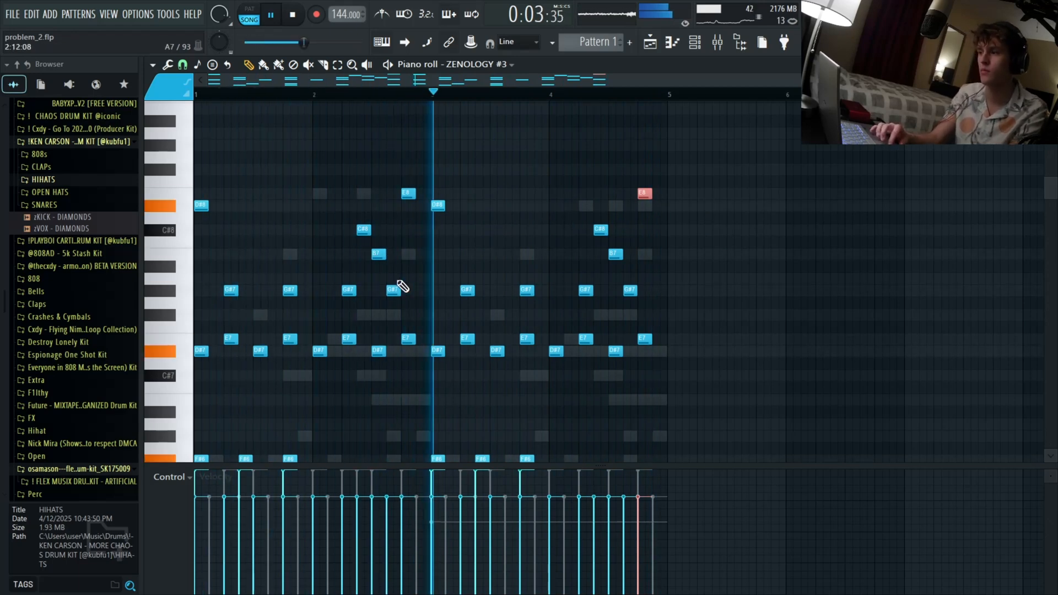
click(317, 205)
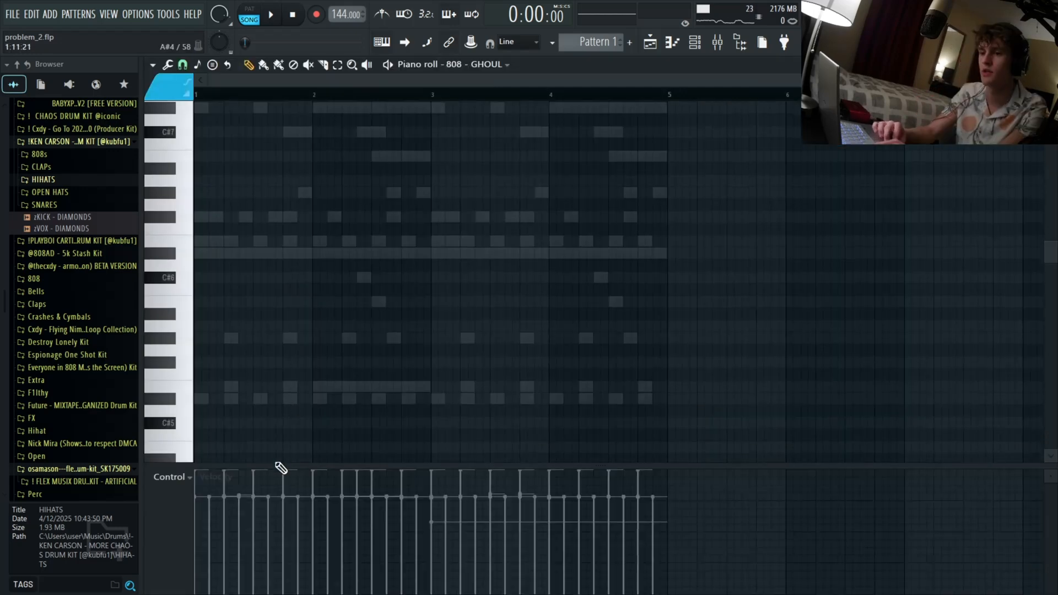
- Collapse the velocity lane in the 808 - GHOUL piano roll and duplicate the two-bar bass pattern into bars 3 and 4
drag(275, 465, 326, 483)
scroll(334, 360, down, 2)
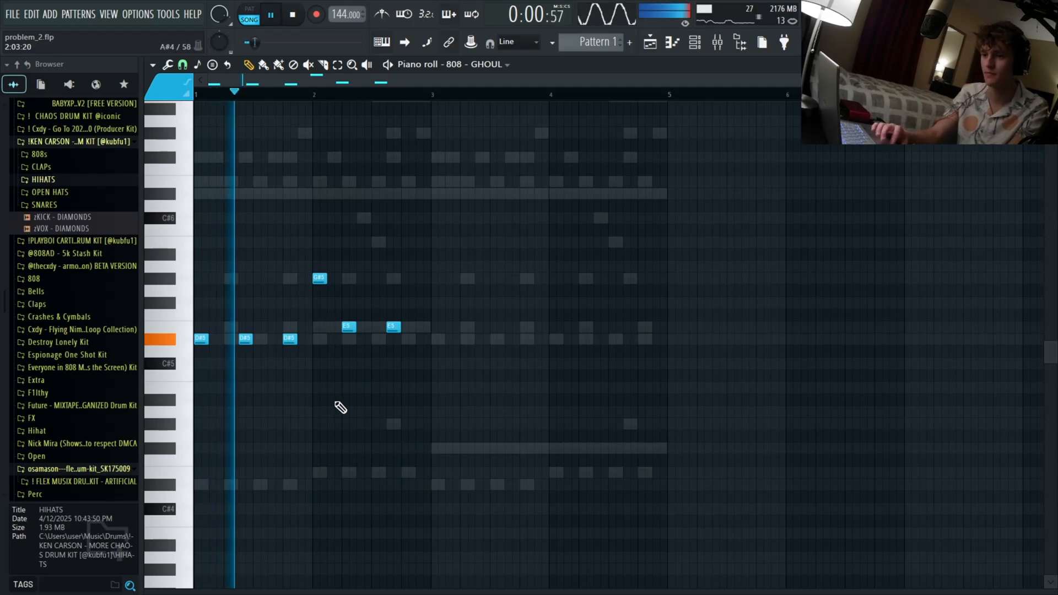
key(ctrl+b)
key(shift+Right)
key(shift+Right)
key(shift+Right)
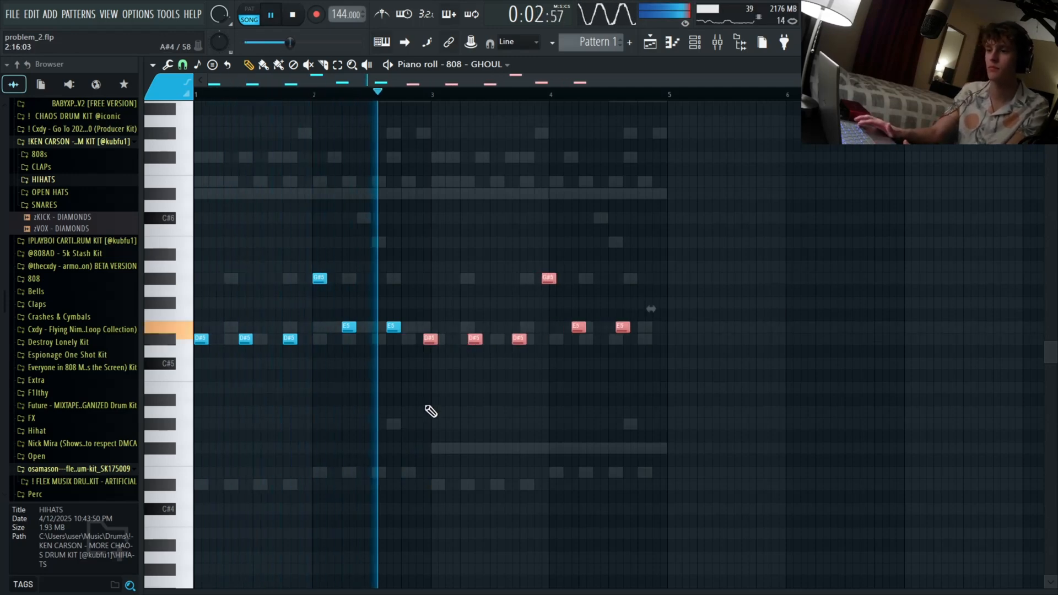
key(ctrl+d)
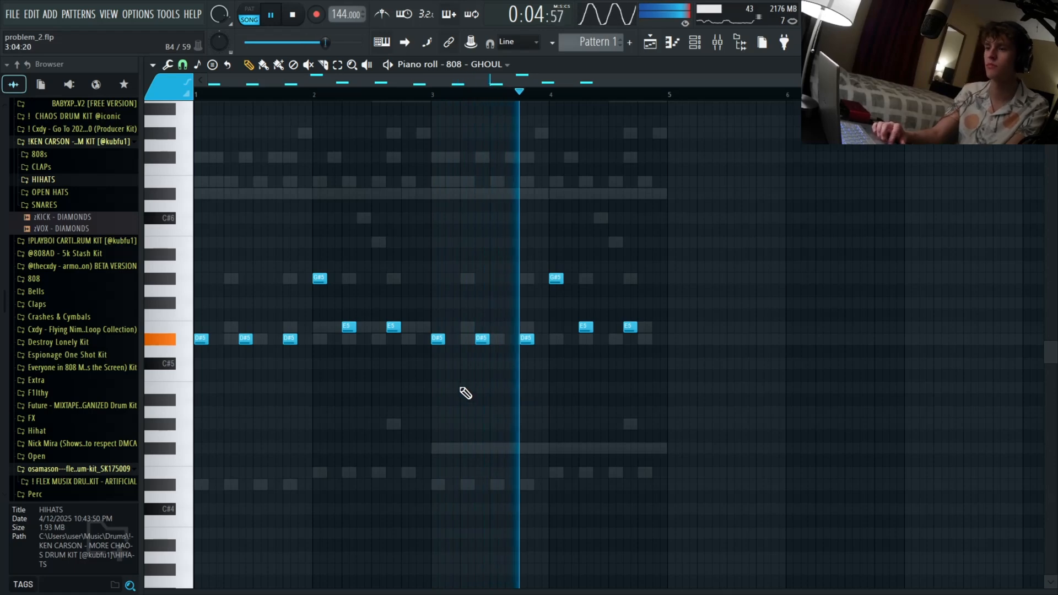
- Move the 808's G#5 notes in bars 2 and 4 two steps later, to 2:03 and 4:03
drag(494, 387, 687, 454)
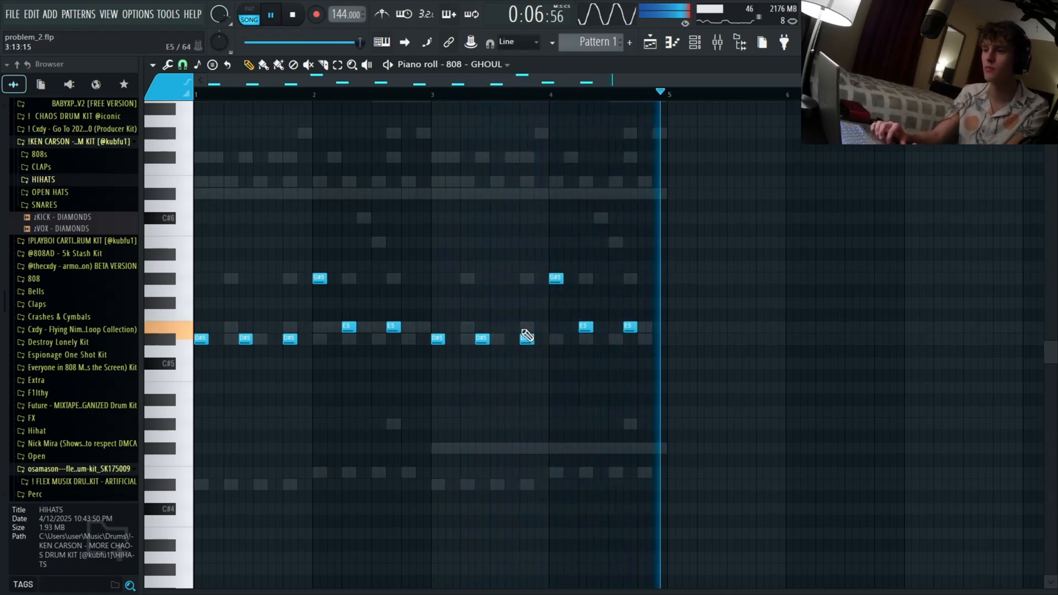
drag(616, 260, 331, 279)
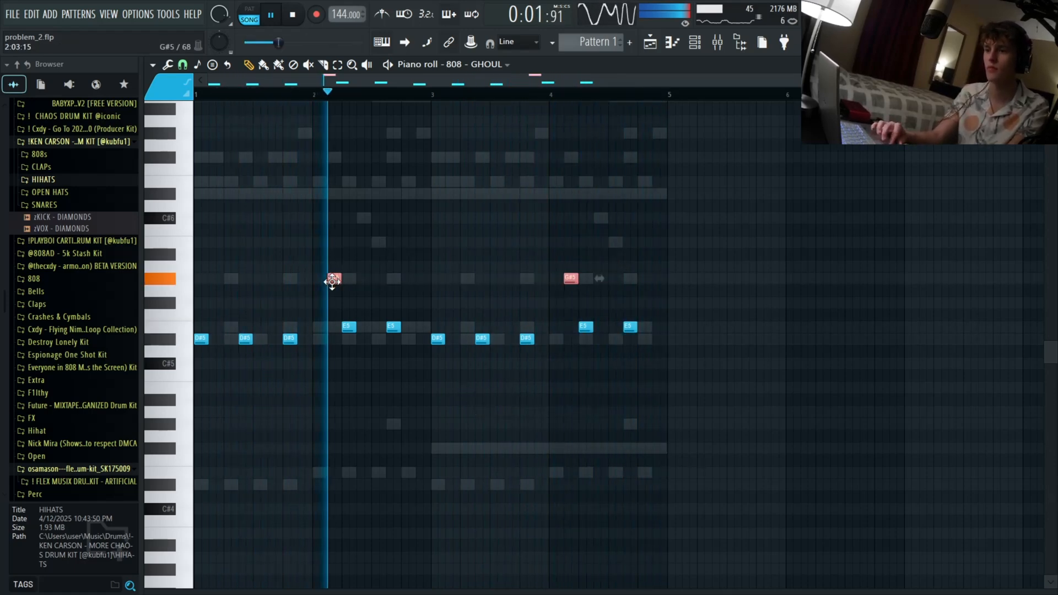
click(359, 309)
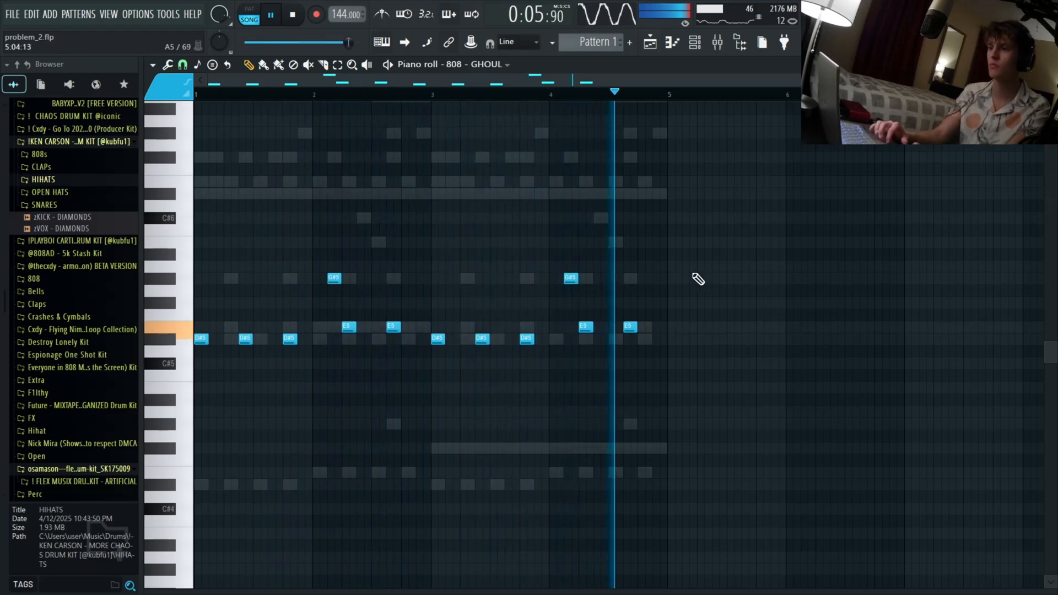
- Turn the G#5 note at 2:03 into a slide note and stop playback
double_click(332, 277)
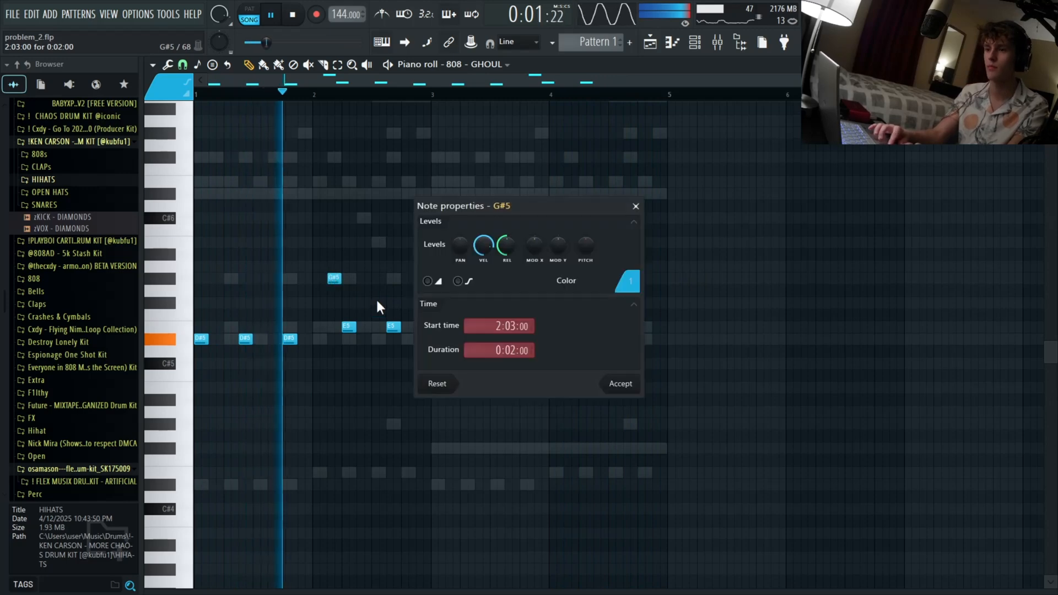
click(430, 279)
click(619, 382)
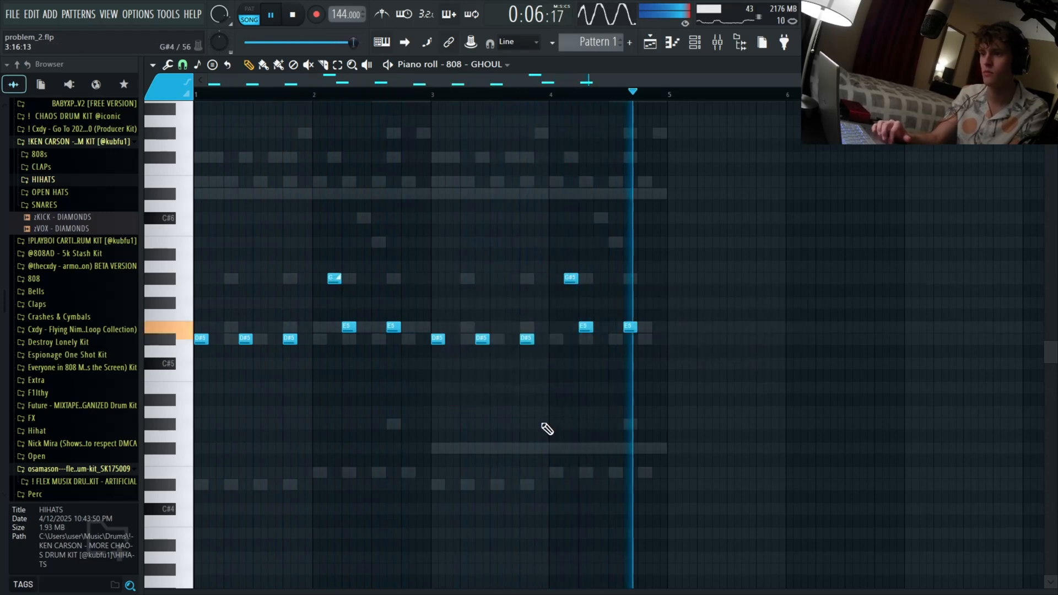
key(space)
- Place a CLAP - DIAMONDS #2 hit on step 9 of every bar and open that channel's piano roll
key(F6)
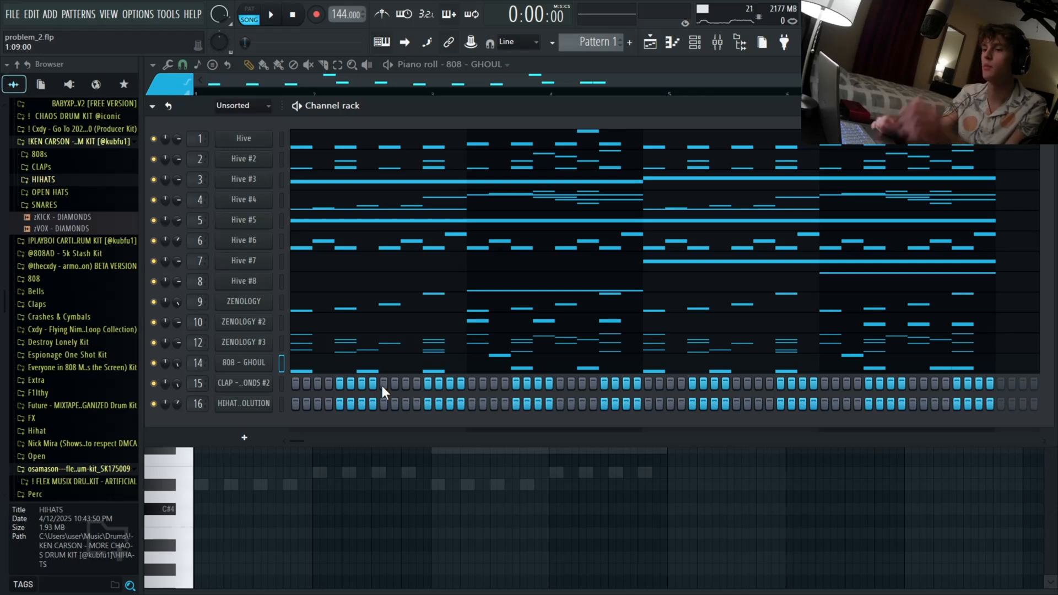
click(383, 383)
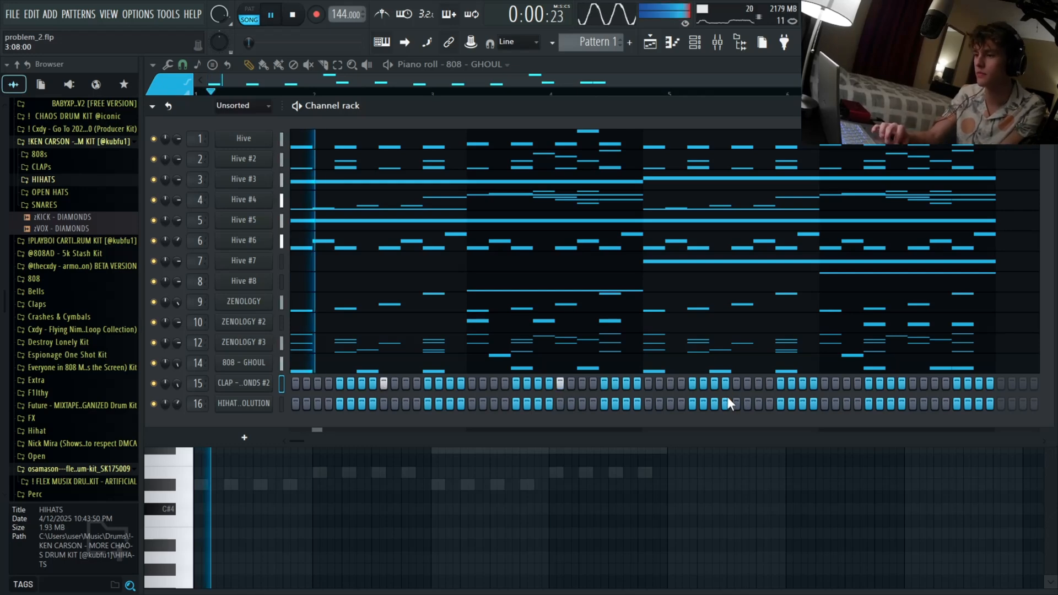
click(913, 383)
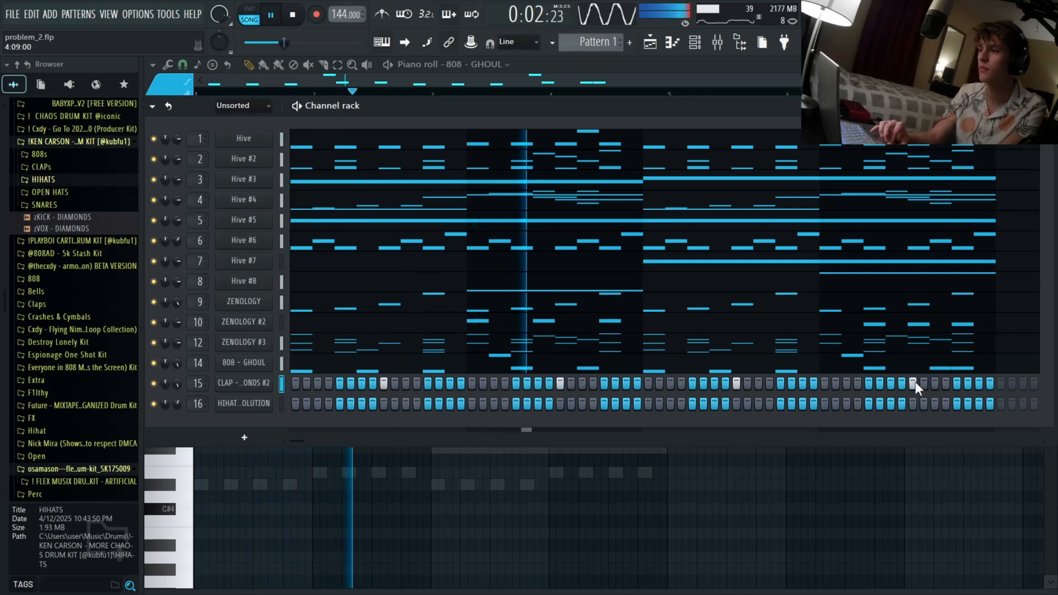
right_click(259, 386)
click(300, 382)
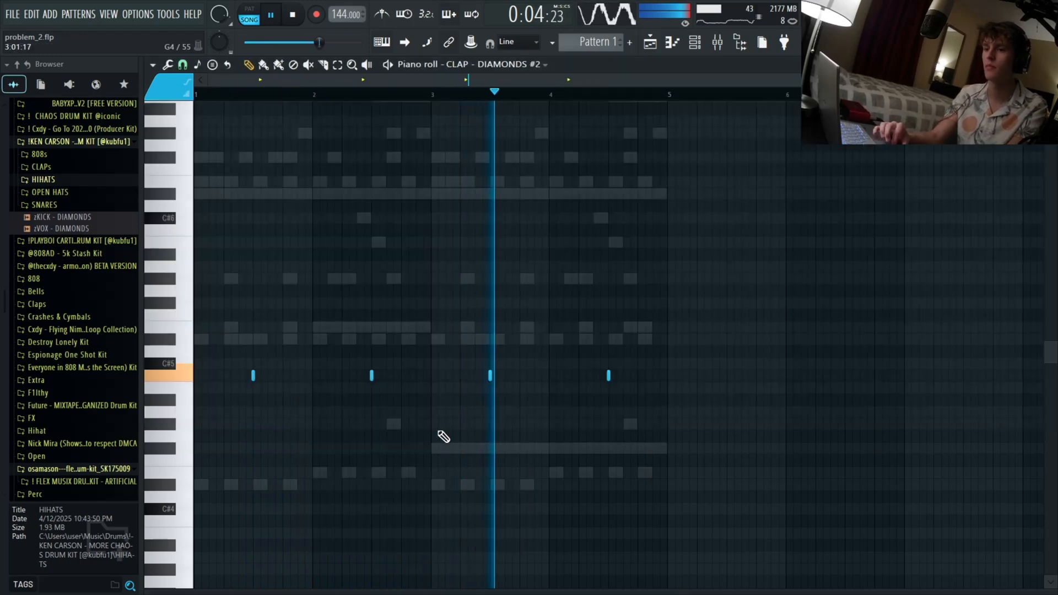
- Add softer C5 clap notes at 1:15, 2:03, 3:15 and 4:03, showing the velocity lane to reduce their level
click(572, 378)
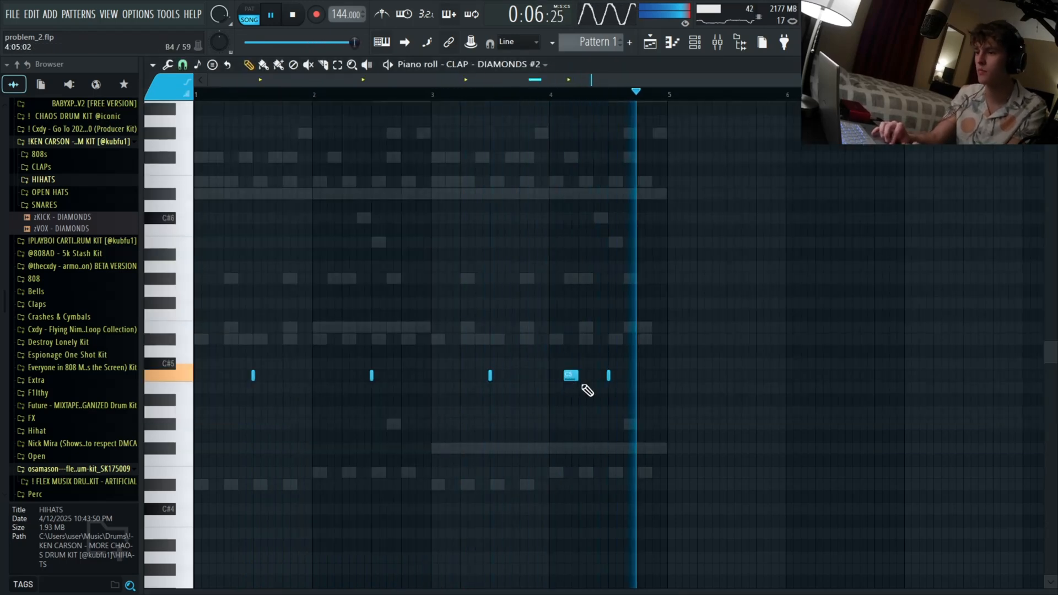
drag(540, 589, 567, 438)
click(567, 481)
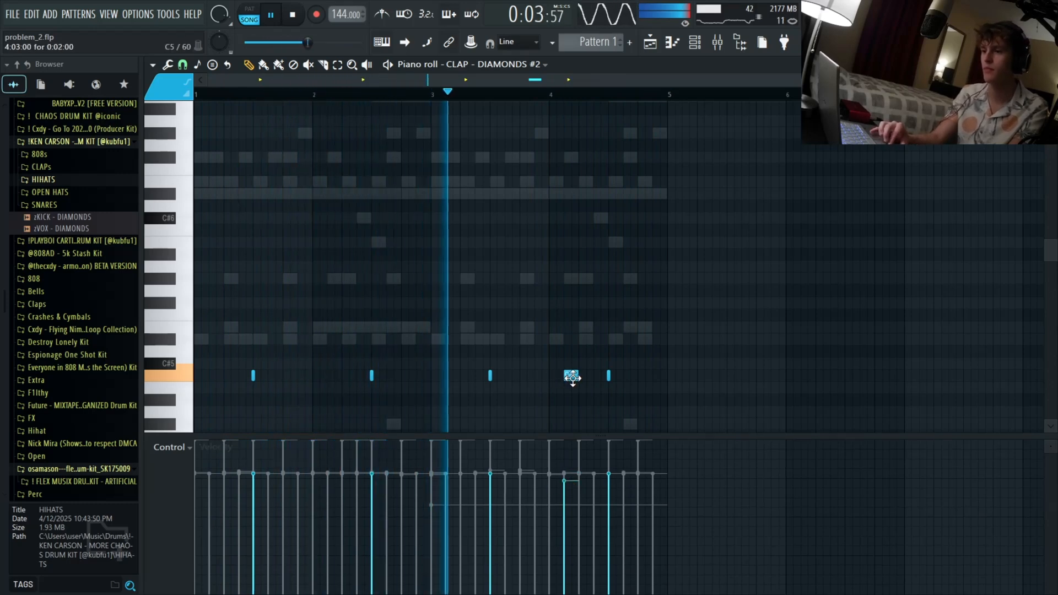
drag(573, 377, 544, 381)
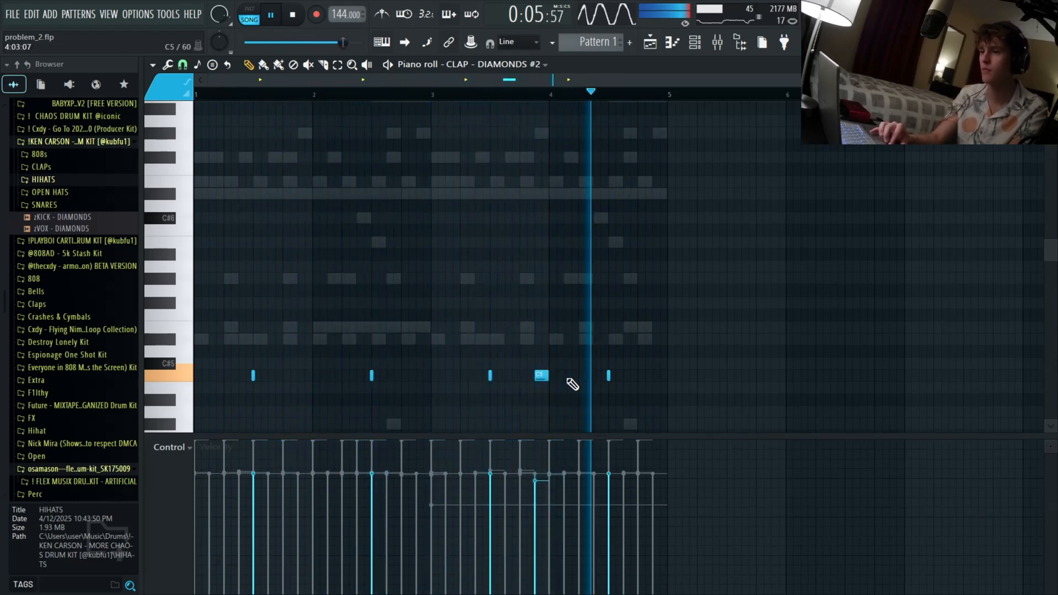
click(571, 377)
click(304, 377)
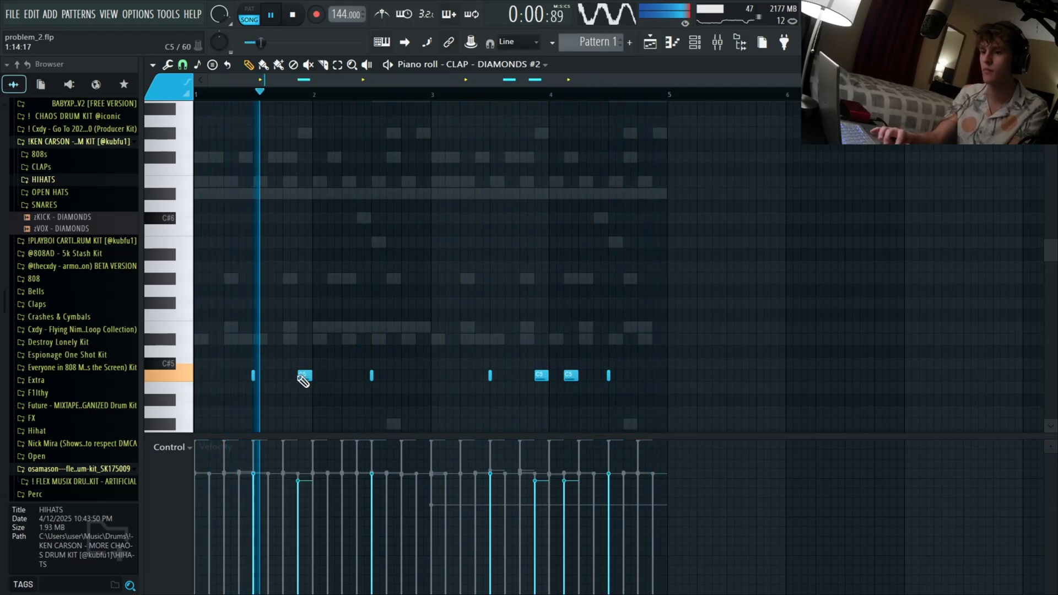
click(340, 378)
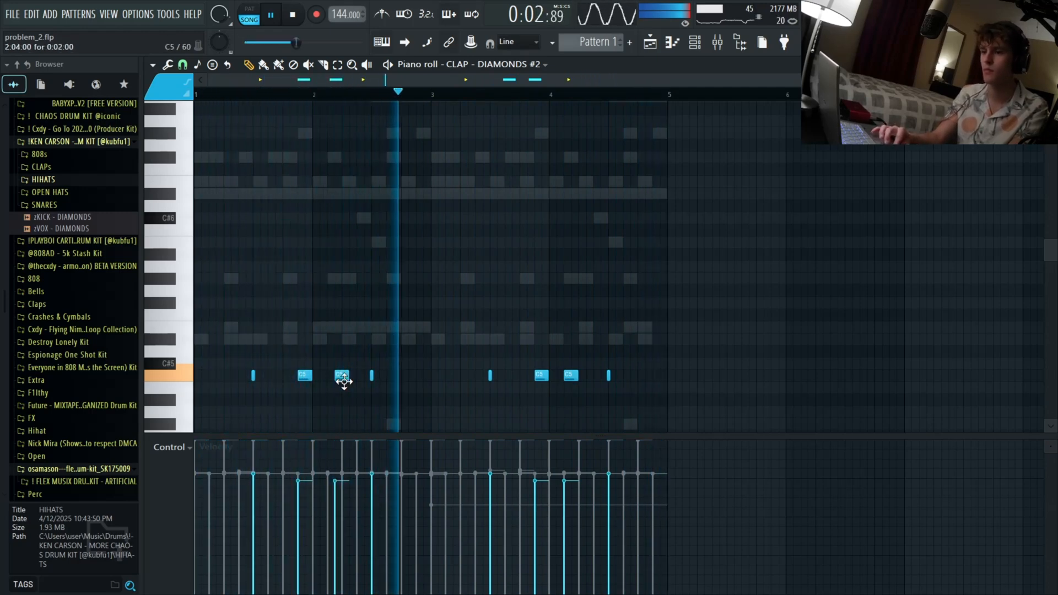
drag(344, 378, 337, 378)
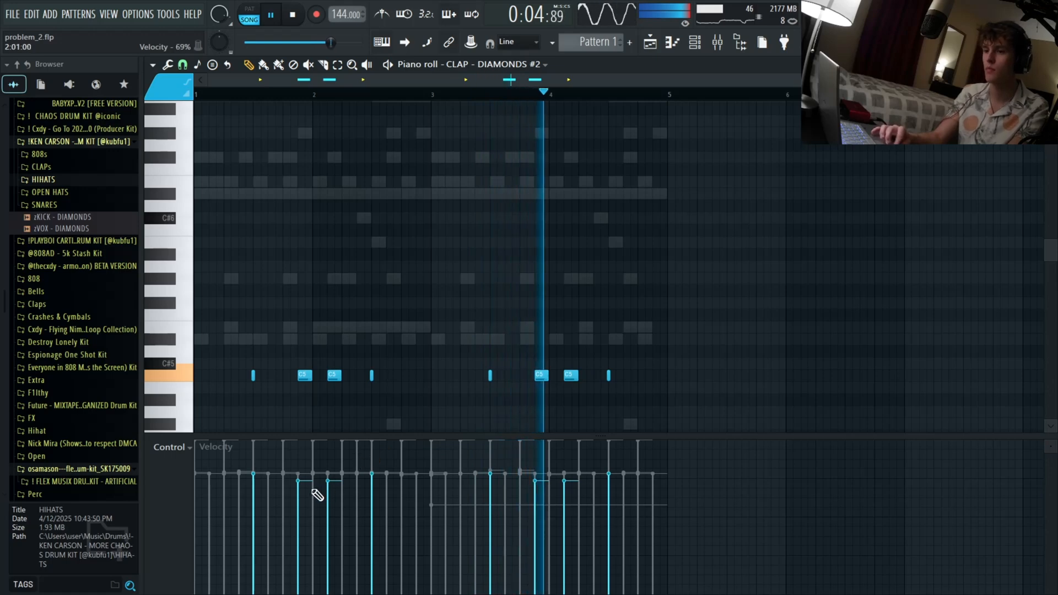
- Lower the velocities of the four added clap notes, making the first note of each pair quieter than the second
mouse_move(305, 490)
mouse_down()
mouse_move(338, 490)
mouse_move(316, 493)
mouse_move(314, 509)
mouse_move(329, 498)
mouse_up()
mouse_move(533, 501)
mouse_down()
mouse_move(570, 492)
mouse_move(534, 491)
mouse_up()
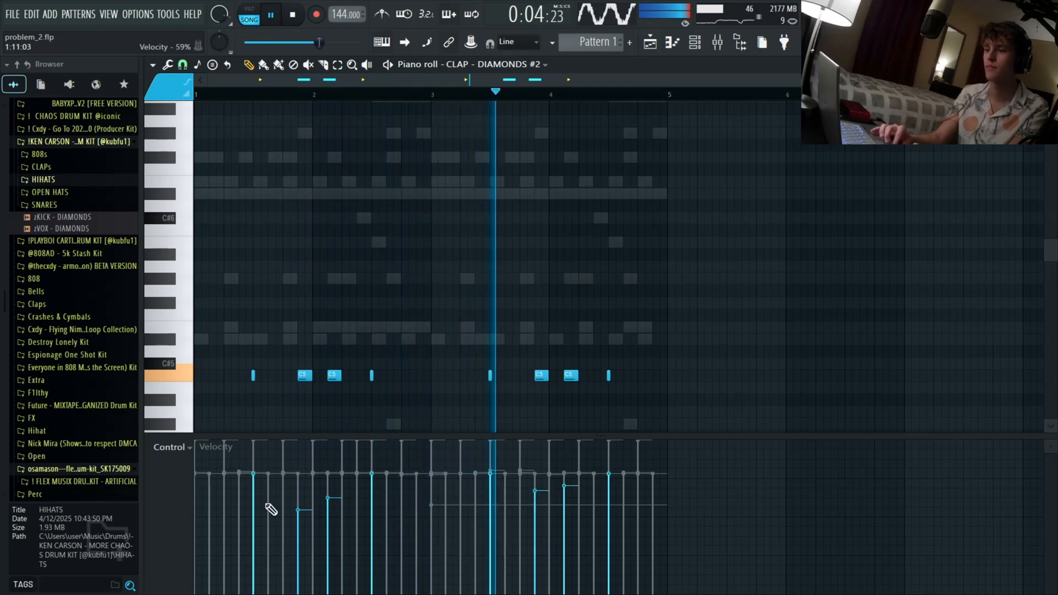
drag(292, 499, 333, 489)
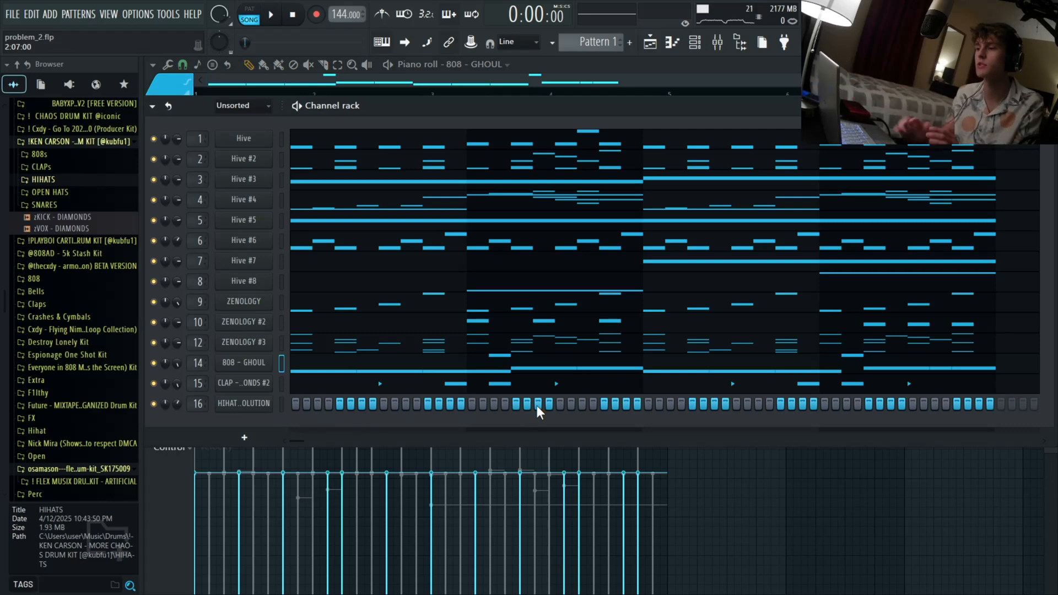
- Fill the HIHAT - EVOLUTION channel with a hit every 2 steps
right_click(256, 404)
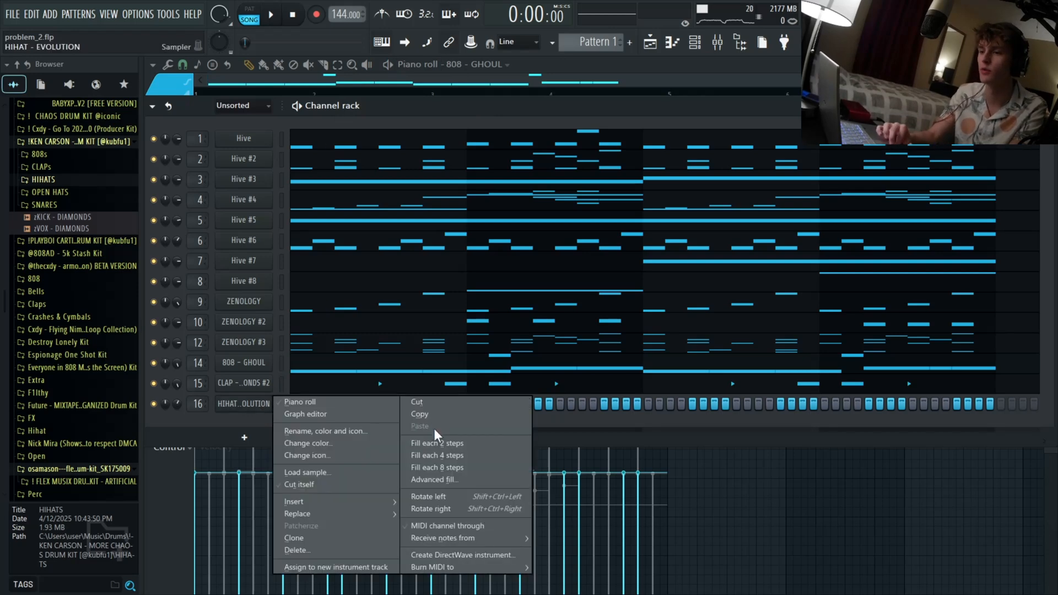
click(437, 443)
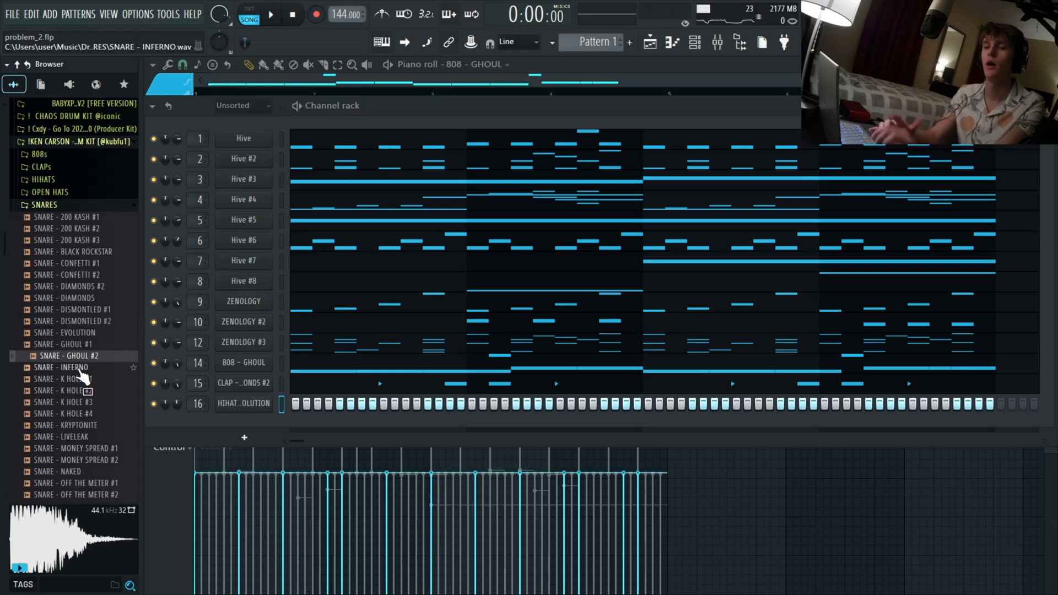
- Audition several snare samples, add SNARE - DIAMONDS as a new channel and open its piano roll
click(80, 359)
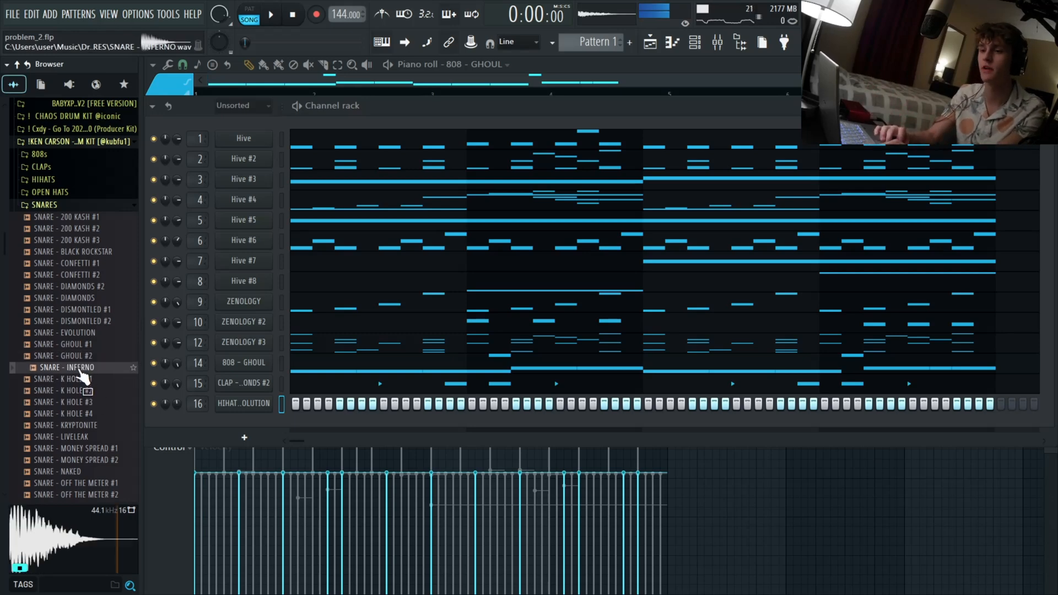
click(72, 345)
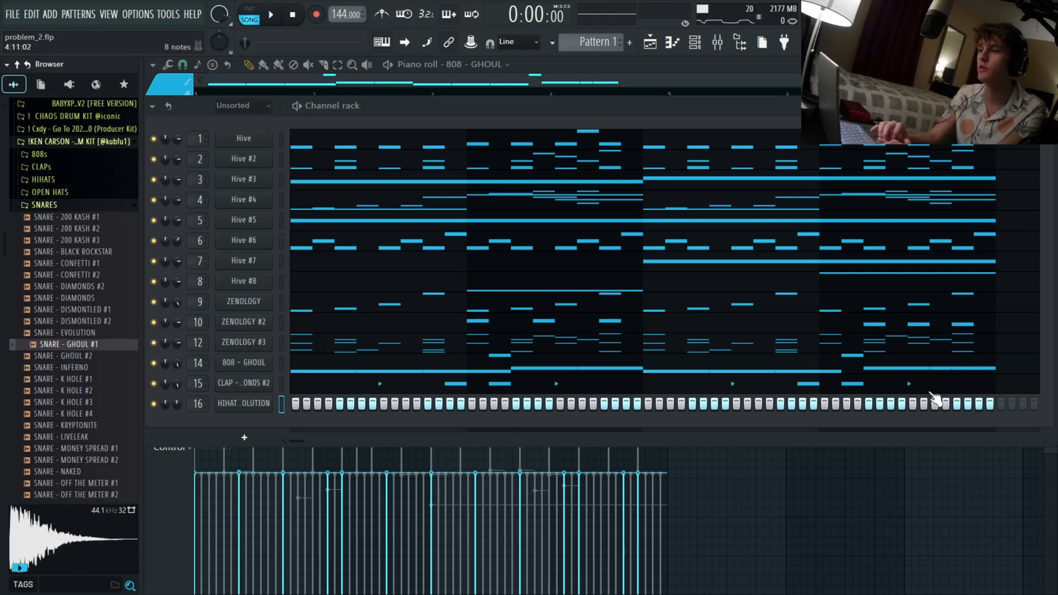
click(74, 299)
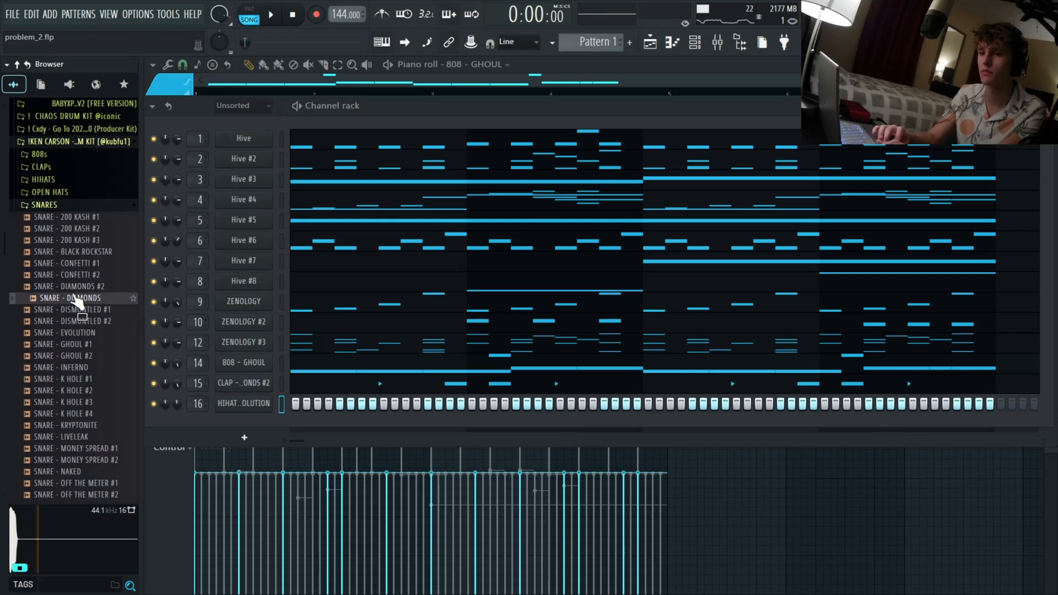
key(space)
drag(74, 298, 198, 378)
right_click(259, 424)
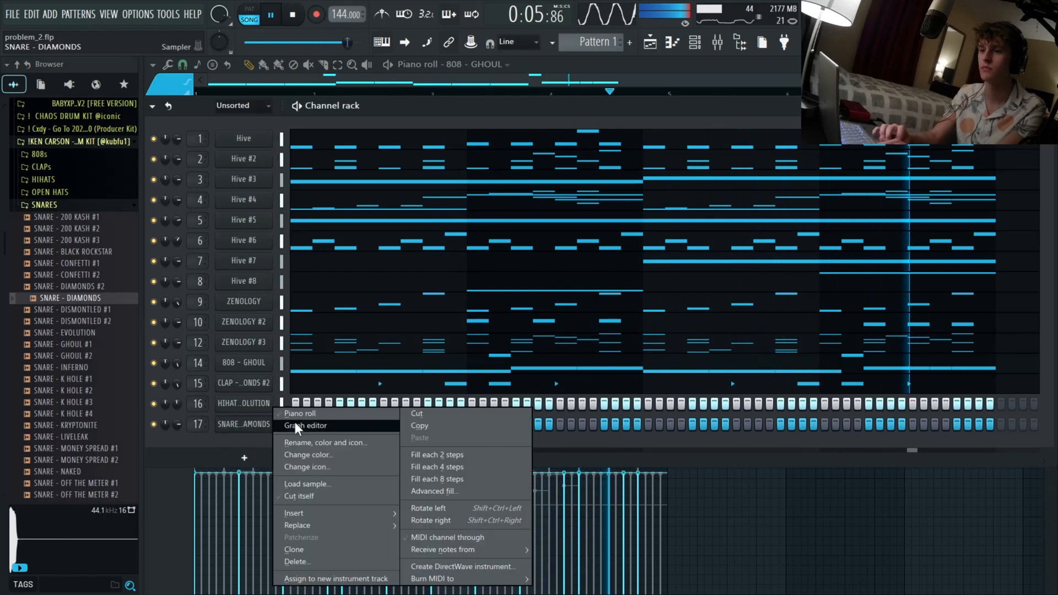
click(300, 414)
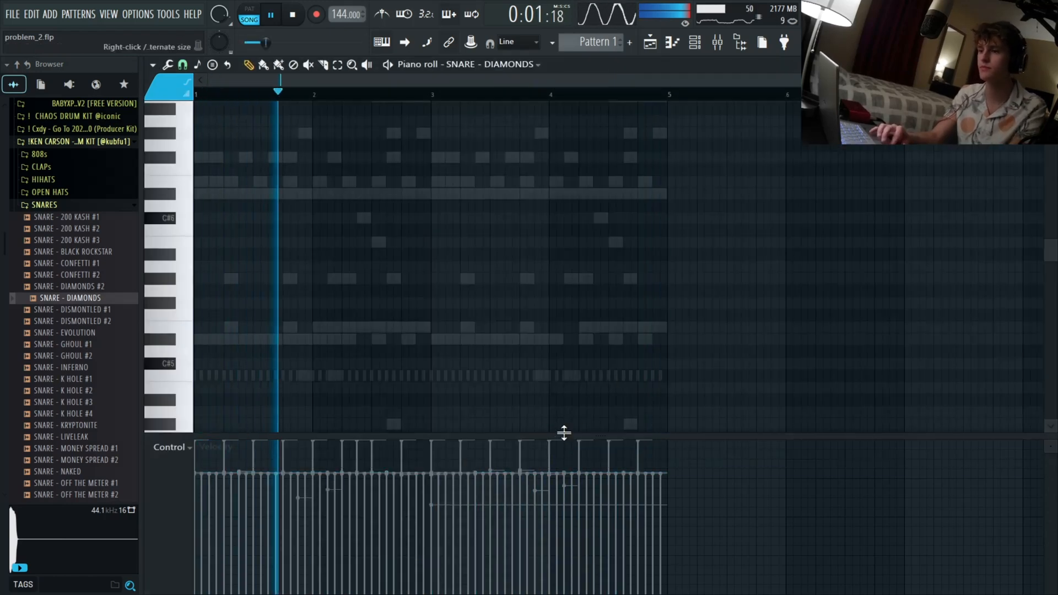
- Place three consecutive two-step C5 snare notes from 4:11 to the end of bar 4, with the velocity lane collapsed
drag(564, 433, 610, 573)
click(629, 376)
scroll(628, 378, up, 2)
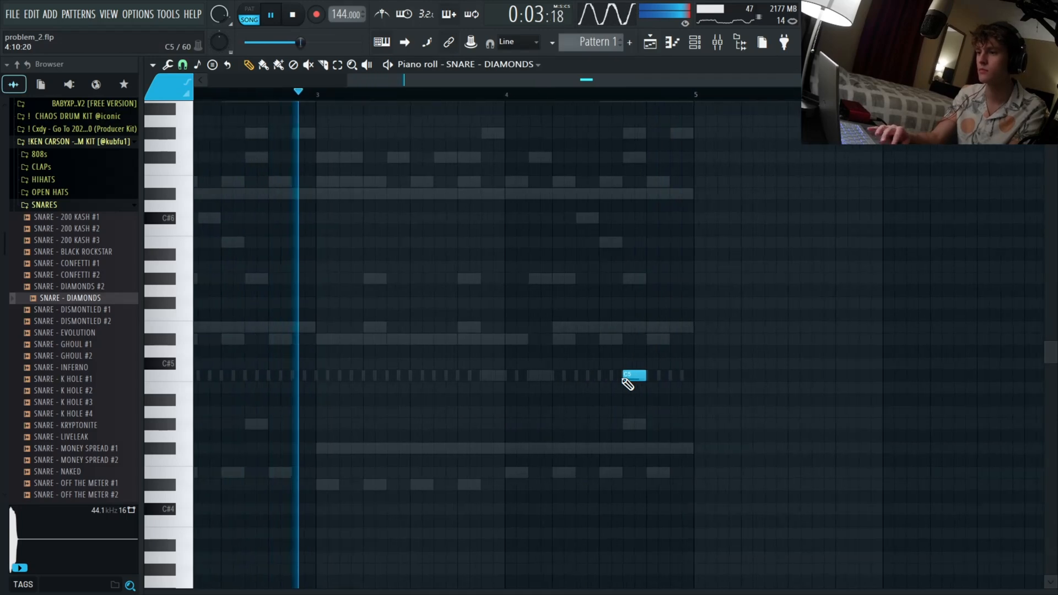
key(ctrl+a)
key(ctrl+b)
key(ctrl+b)
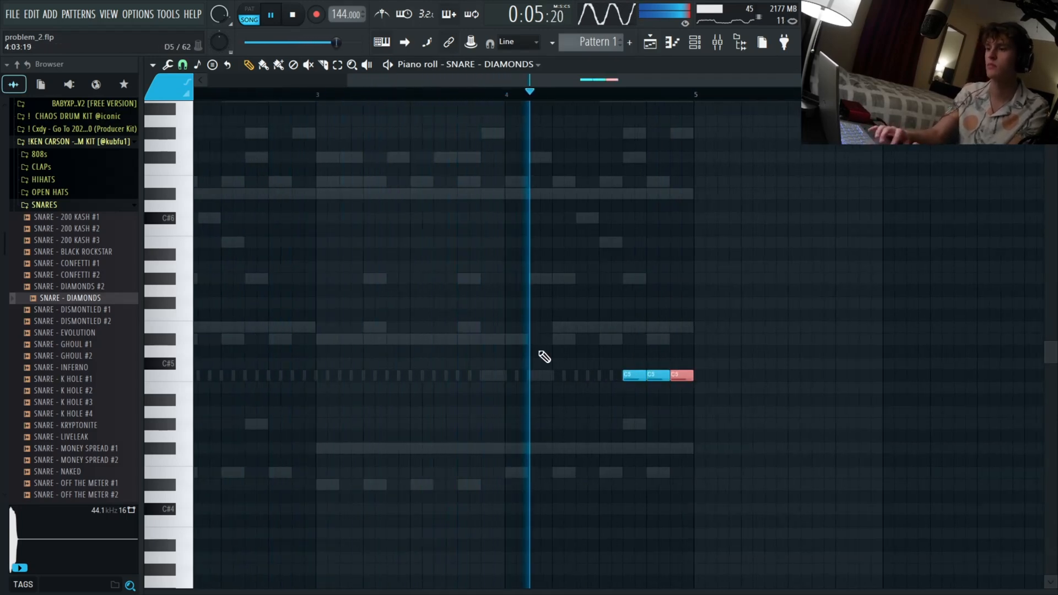
drag(545, 357, 849, 428)
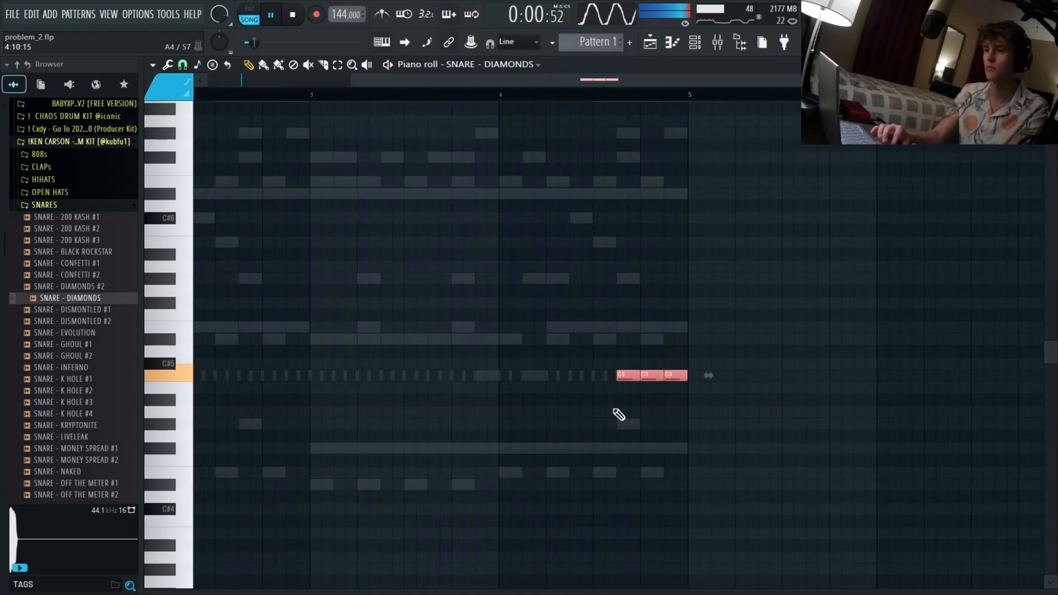
ctrl+click(614, 410)
scroll(615, 410, up, 2)
key(space)
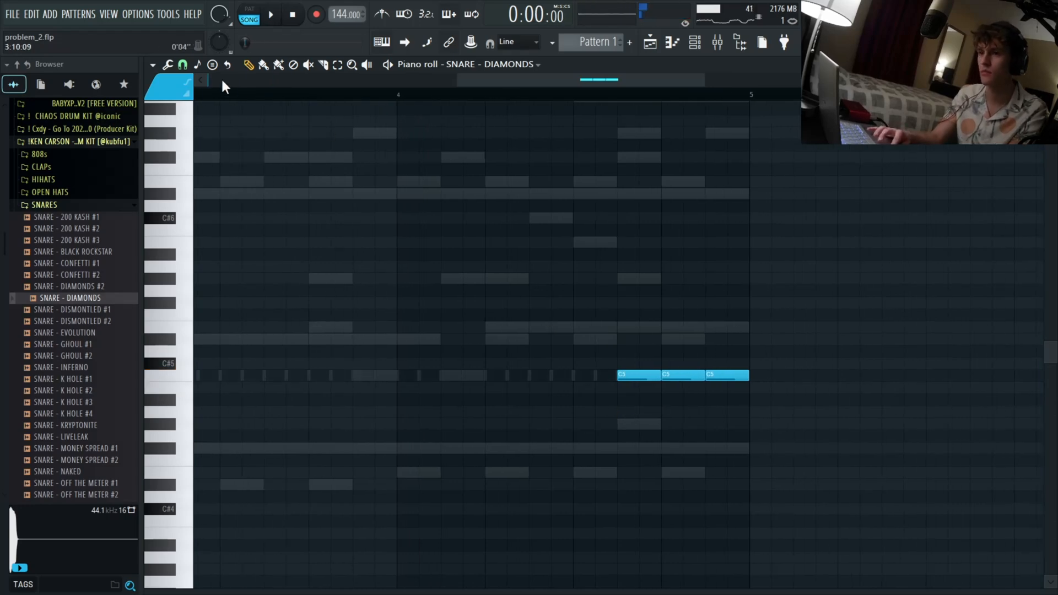
- With a finer snap setting, replace the 4:11 snare note with three 1/6-beat C5 notes and add three more from 4:07
click(183, 65)
click(211, 222)
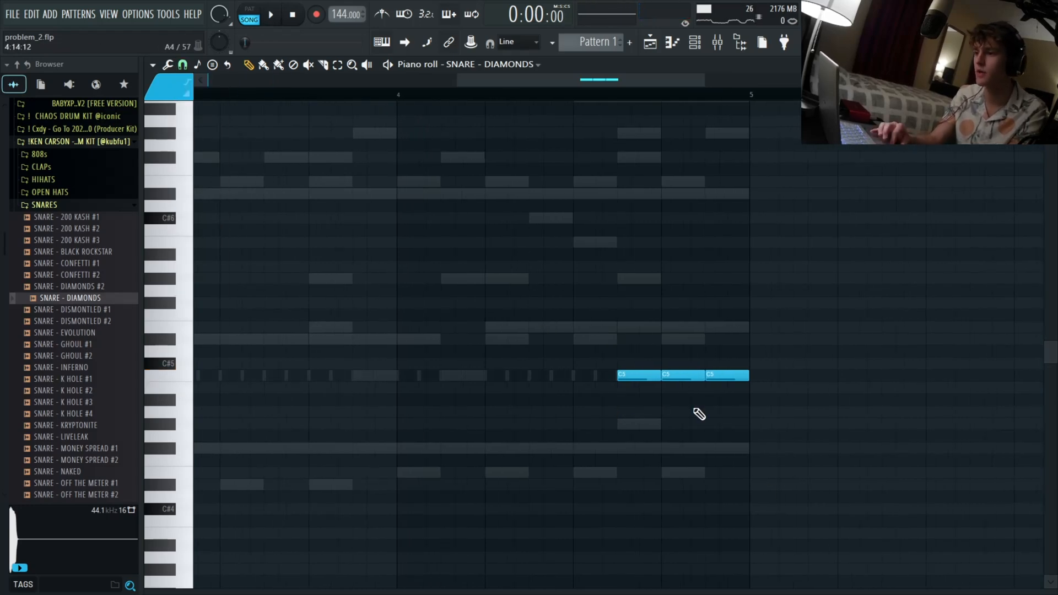
scroll(693, 408, up, 2)
click(183, 65)
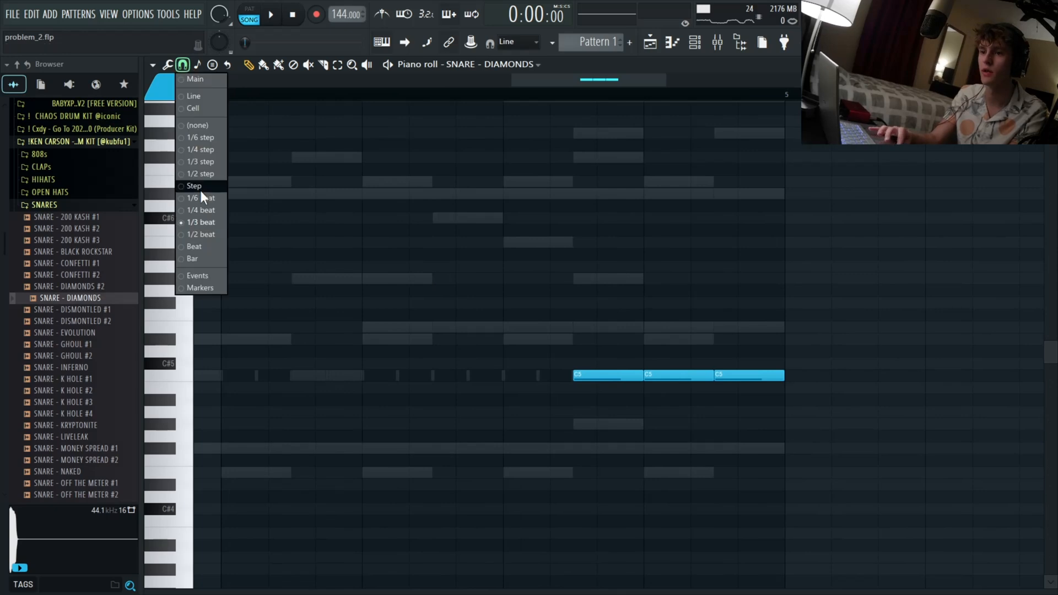
click(217, 210)
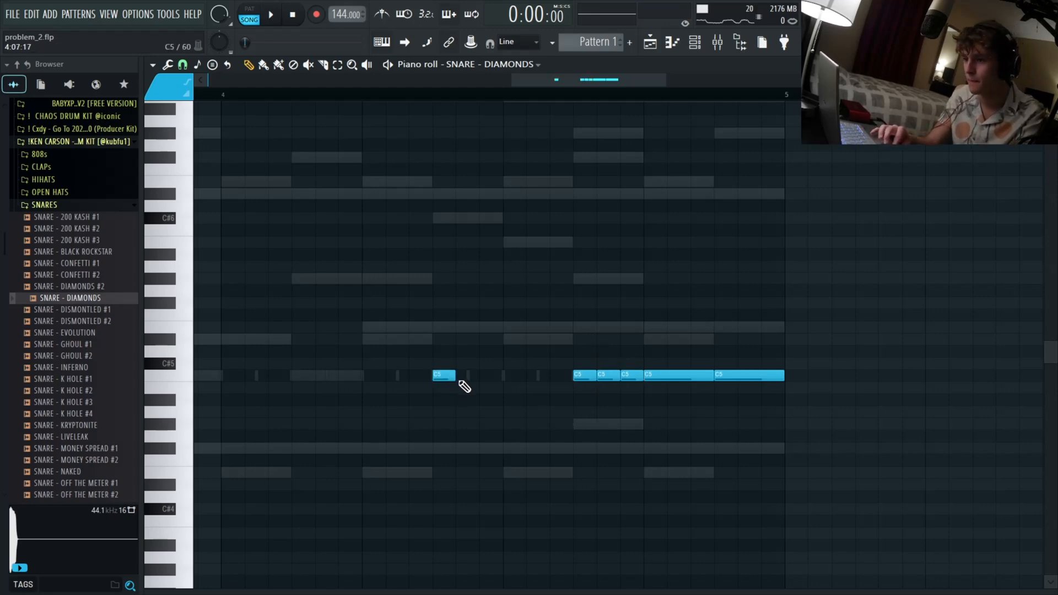
scroll(483, 376, down, 3)
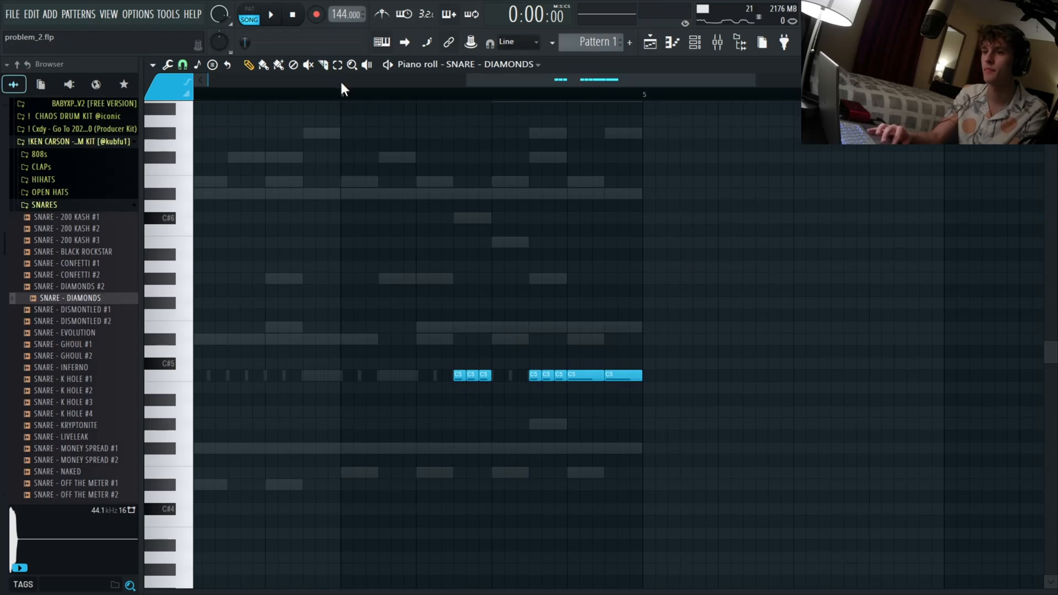
- Shape the snare velocities in the velocity lane: rising over the 4:07 triplet, falling over the 4:11 triplet, rising over the last two notes
drag(392, 286, 496, 446)
drag(510, 588, 507, 380)
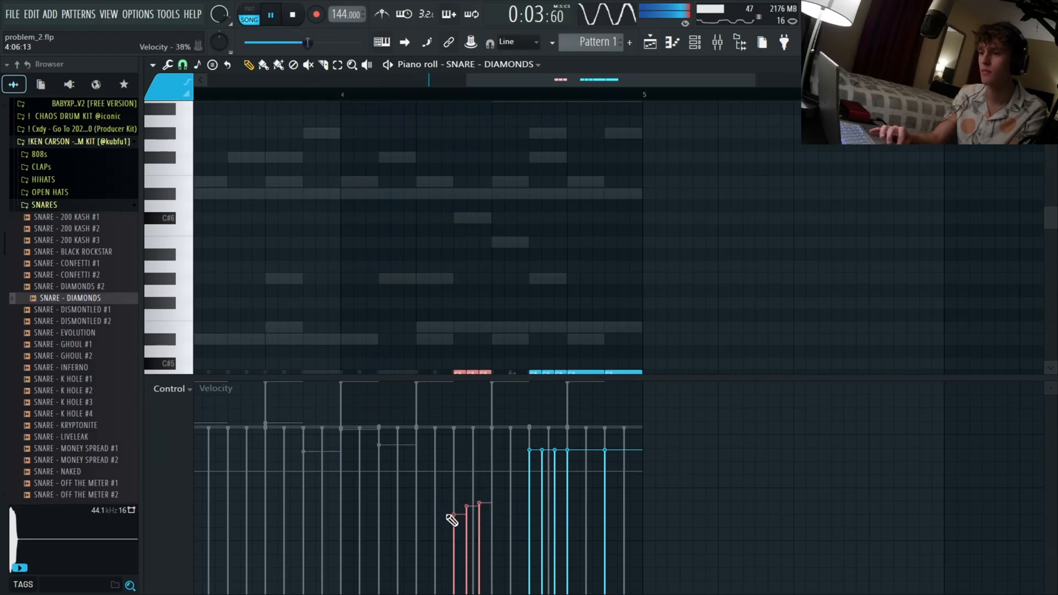
drag(519, 348, 560, 378)
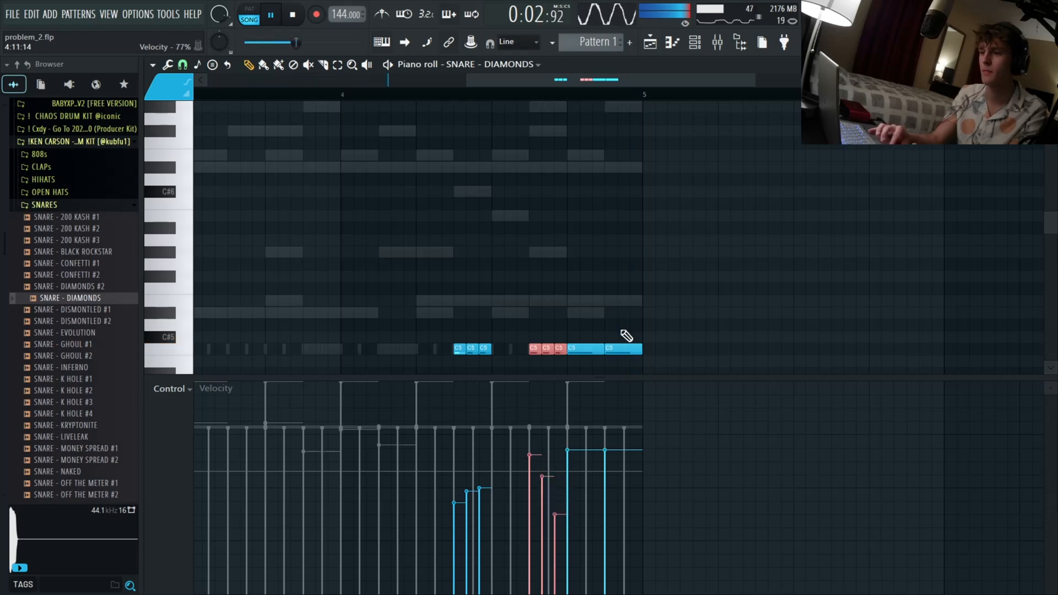
drag(593, 341, 590, 398)
click(572, 442)
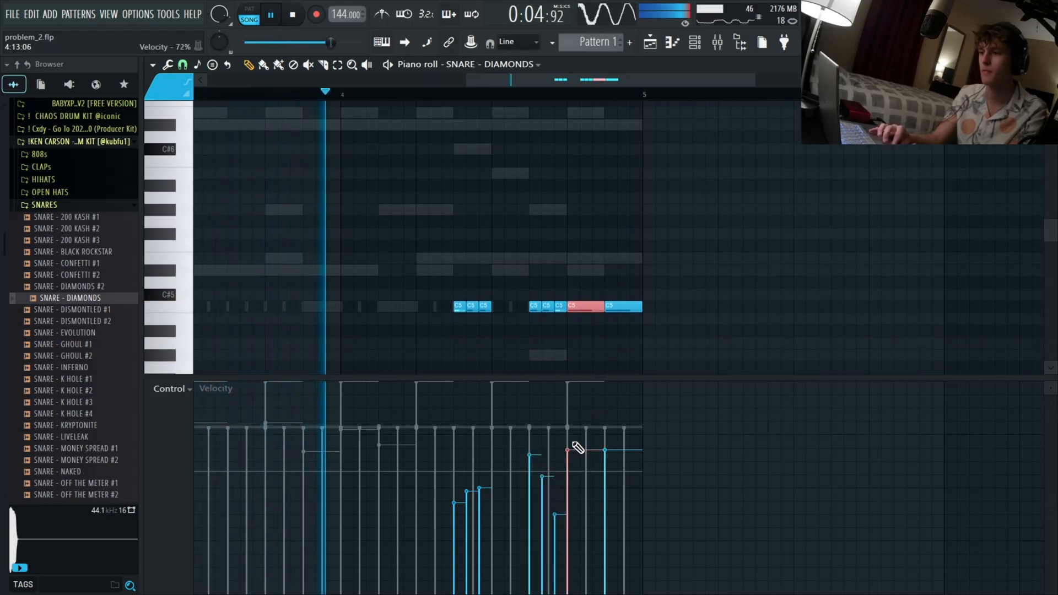
ctrl+click(665, 246)
drag(639, 375, 634, 372)
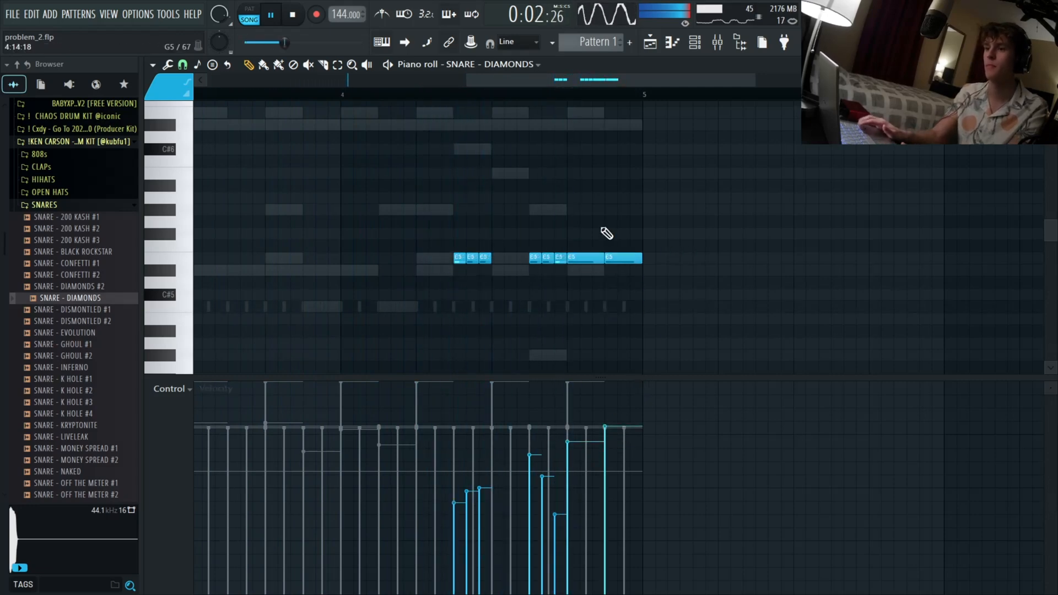
- Transpose the snare roll up to F5 and raise the six short notes further to G#5
key(space)
drag(565, 230, 385, 296)
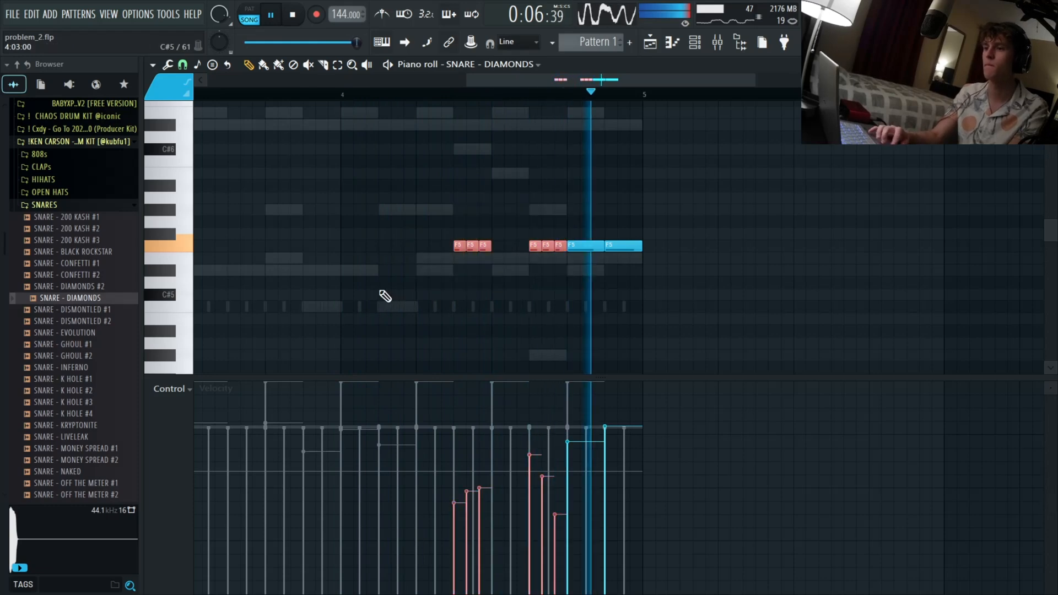
key(shift+Up)
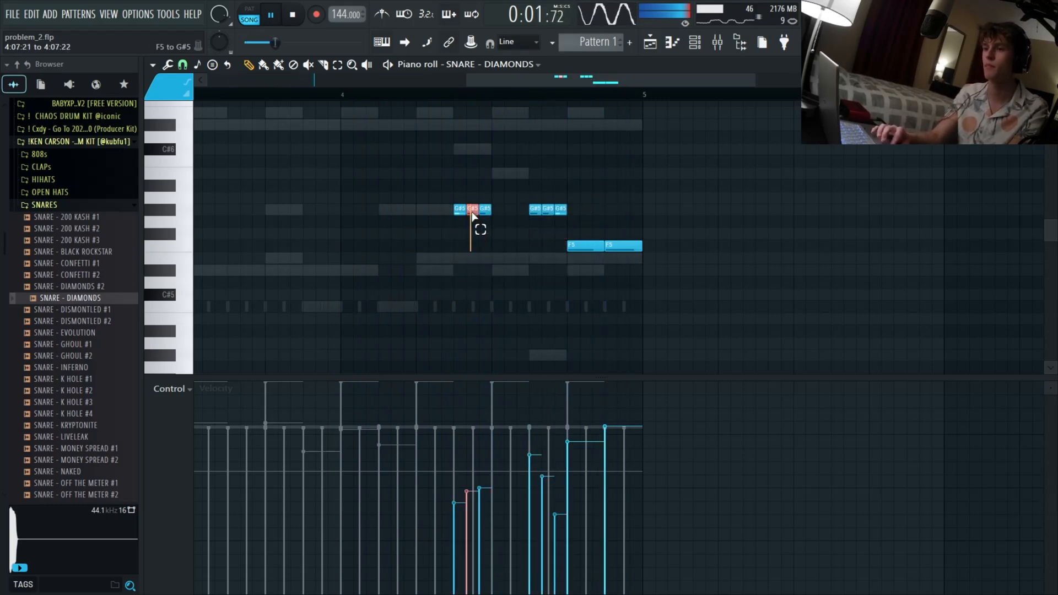
- Rework the short G#5 snare notes between 4:07 and 4:13 into a gapped rhythm by adding some hits and deleting others
click(521, 210)
right_click(536, 210)
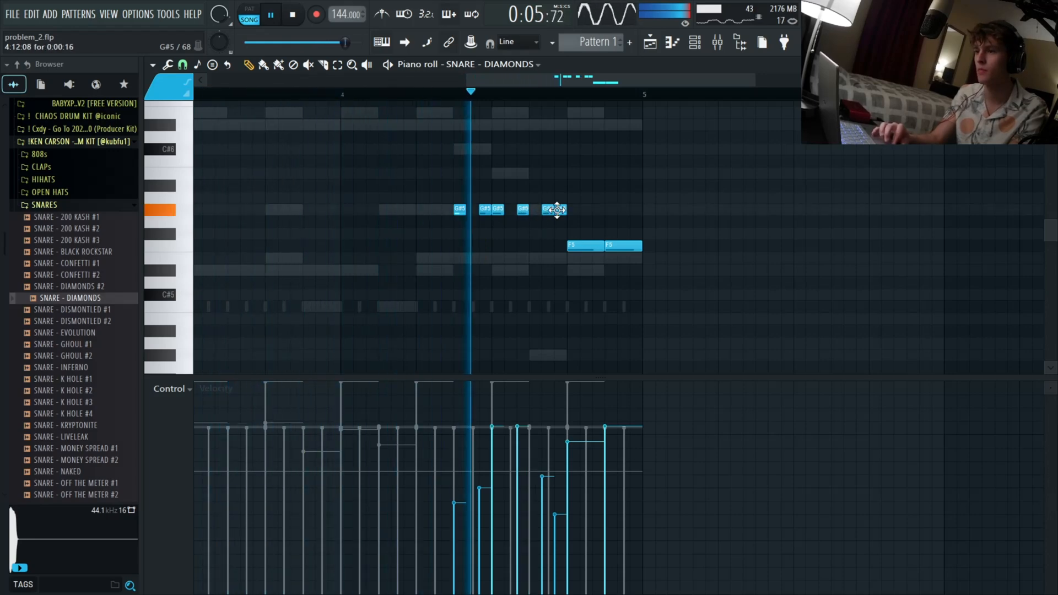
right_click(559, 210)
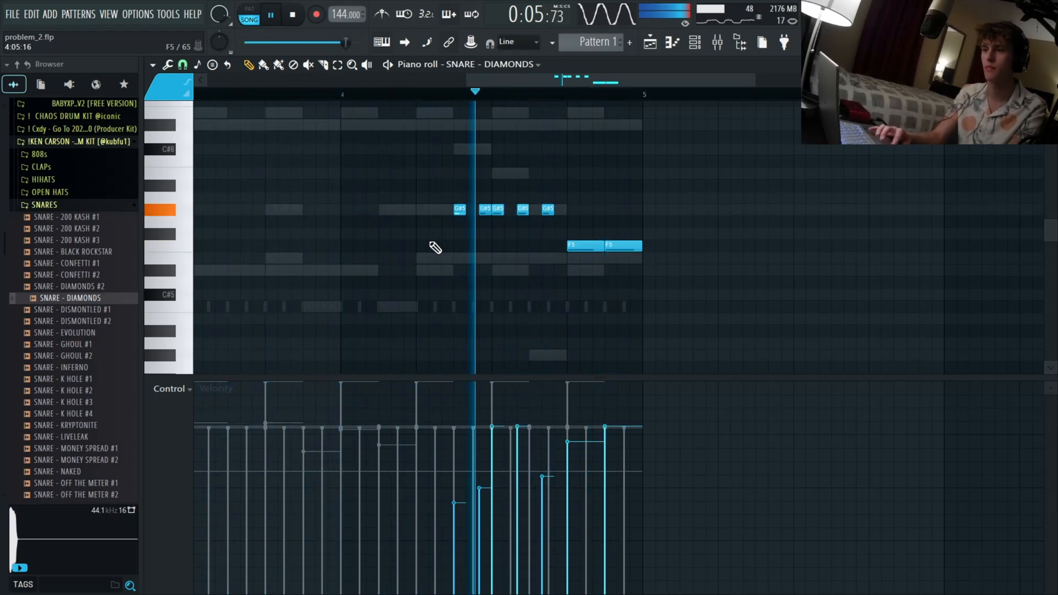
drag(431, 243, 637, 307)
ctrl+click(483, 288)
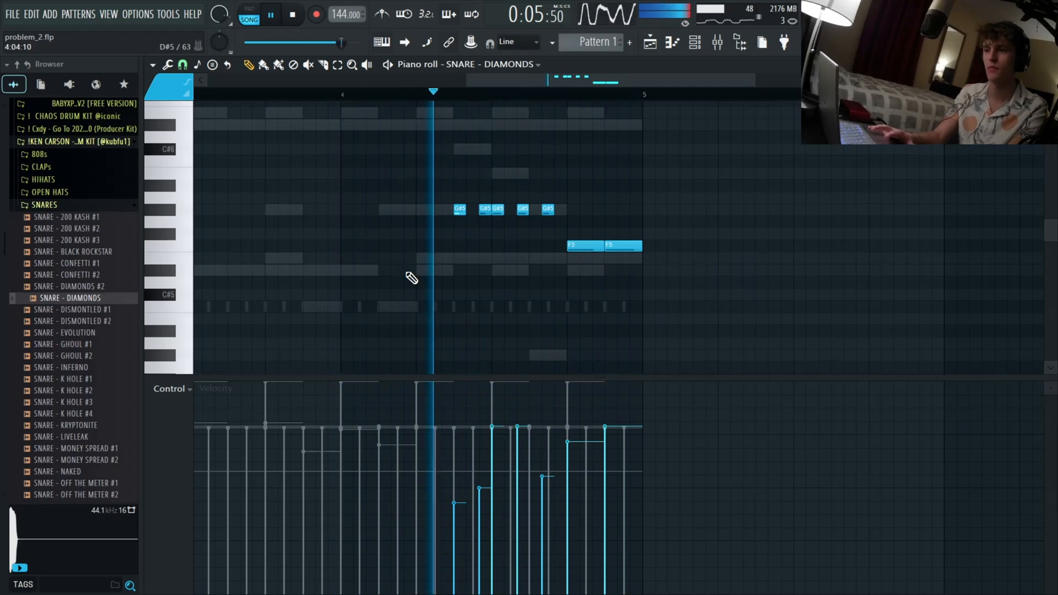
drag(389, 253, 529, 321)
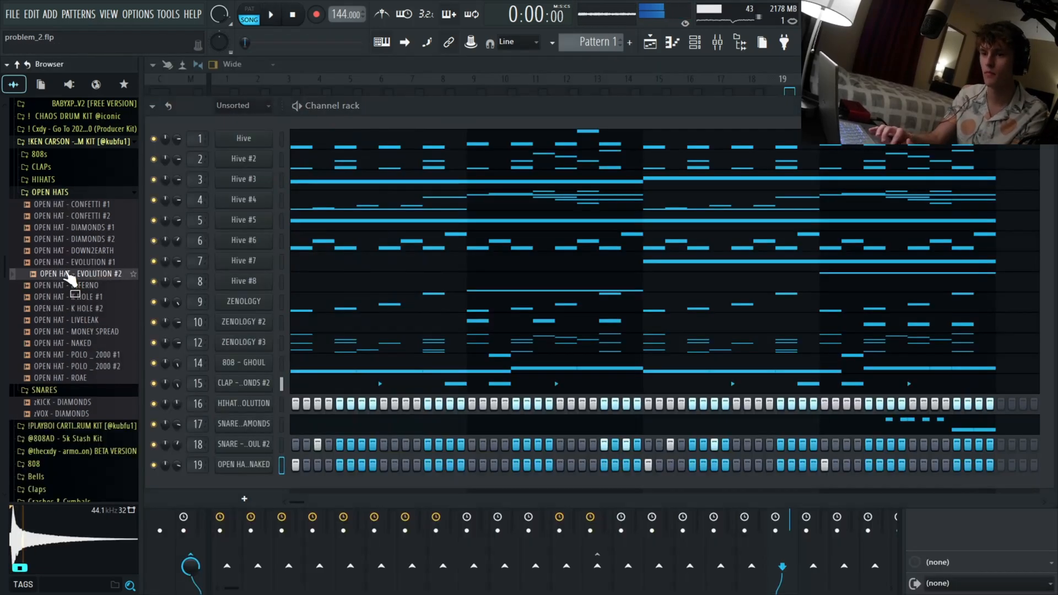
- Replace the open hat sample on channel 19 with OPEN HAT - EVOLUTION #2 and set its channel volume to 56%
drag(272, 470, 273, 470)
key(space)
click(270, 469)
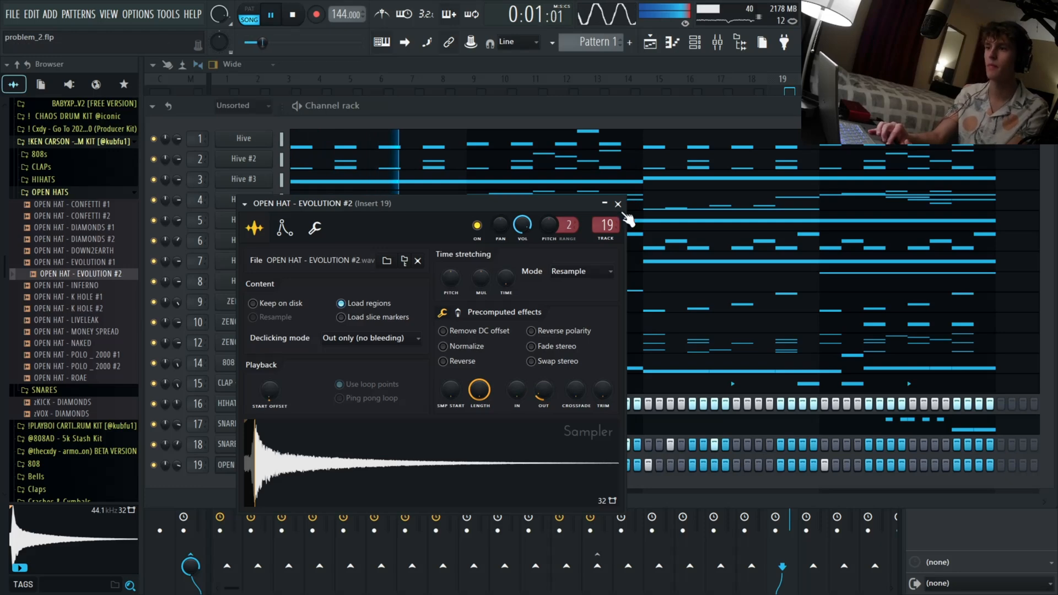
click(267, 465)
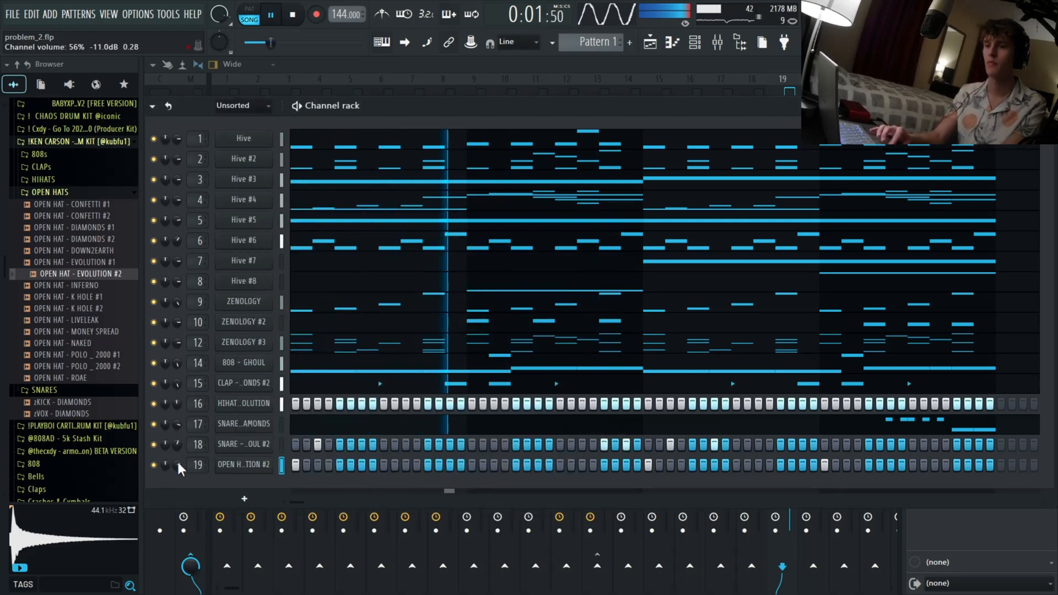
- Collapse the OPEN HATS folder, check the SNARES folder and audition the zVOX - DIAMONDS sample
click(71, 192)
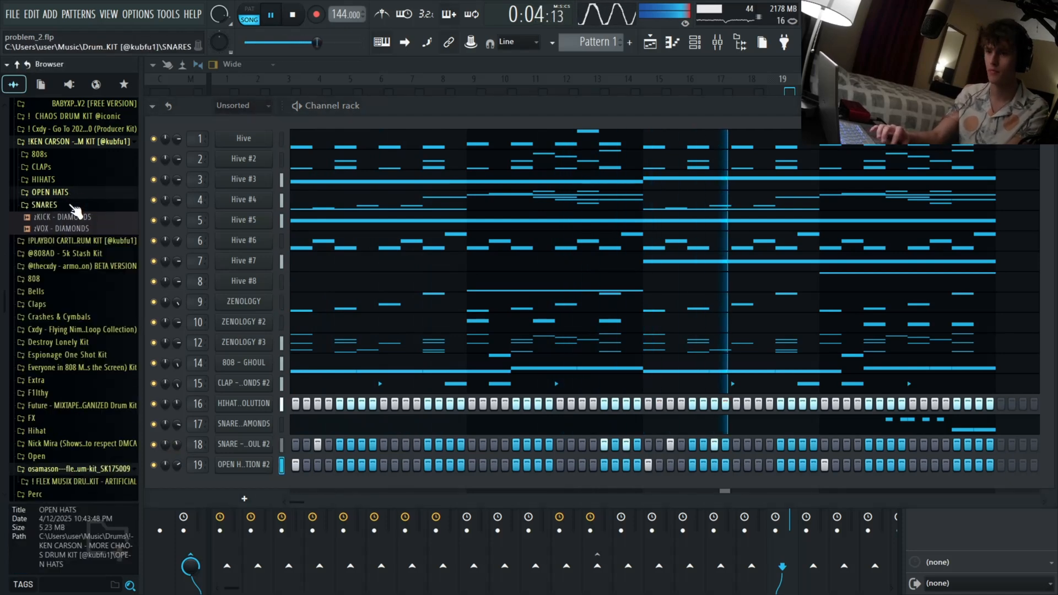
click(73, 206)
click(74, 206)
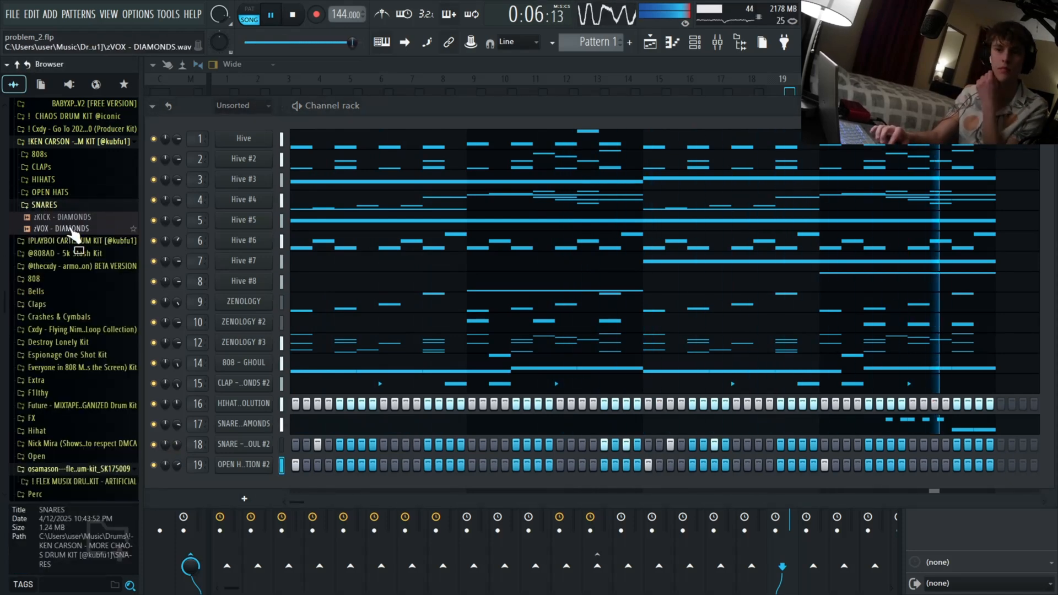
click(72, 229)
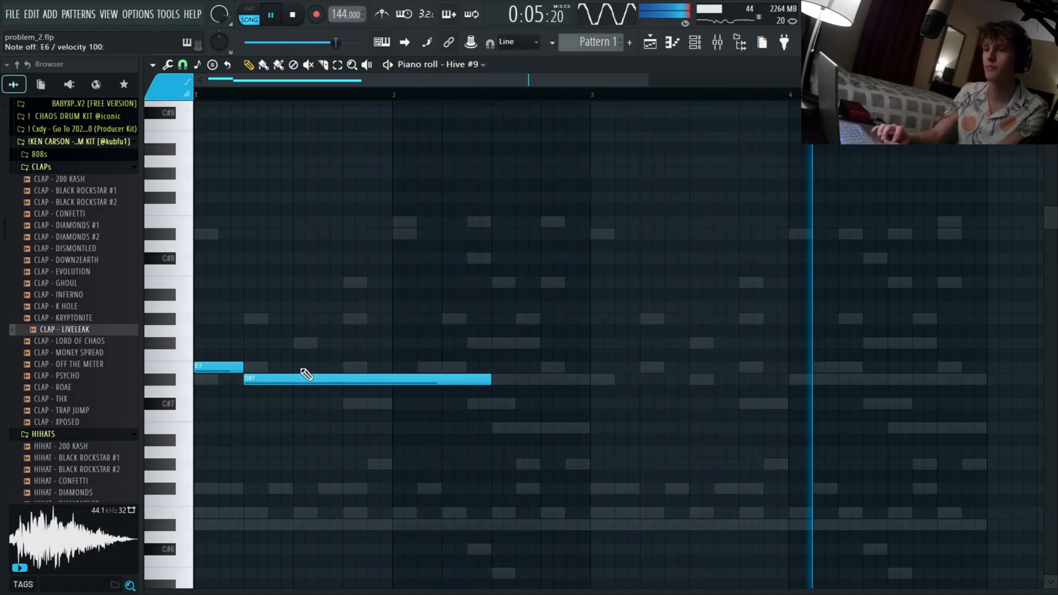
- Arrange the Hive #9 melody as D#7 for 12 steps, E7 at 1:13, D#7 at 2:01, C#7 at 2:03 and B6 from 2:05 to the end of bar 2
drag(278, 381, 361, 368)
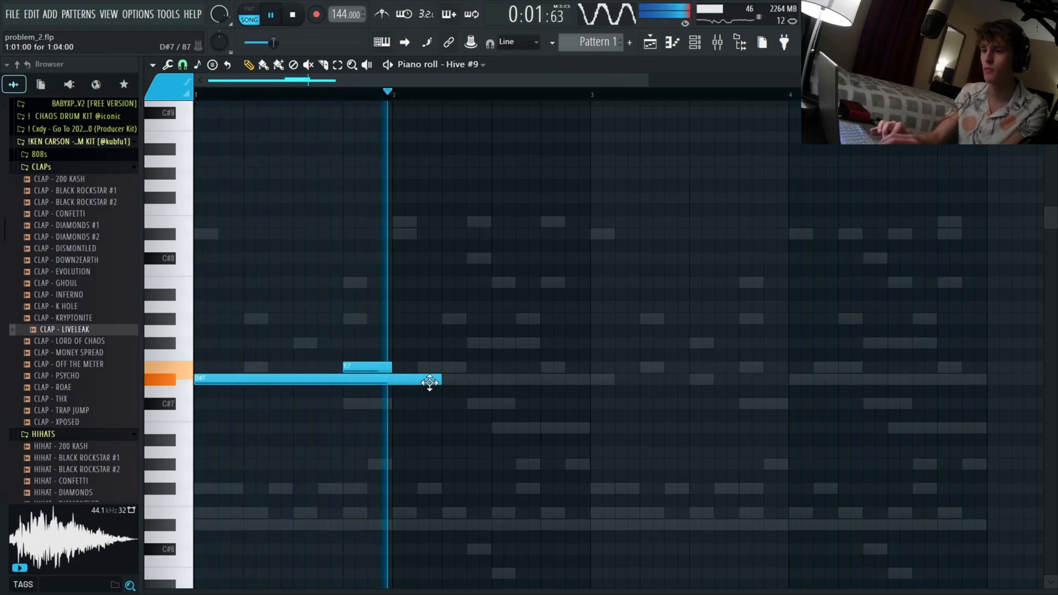
drag(442, 378, 343, 380)
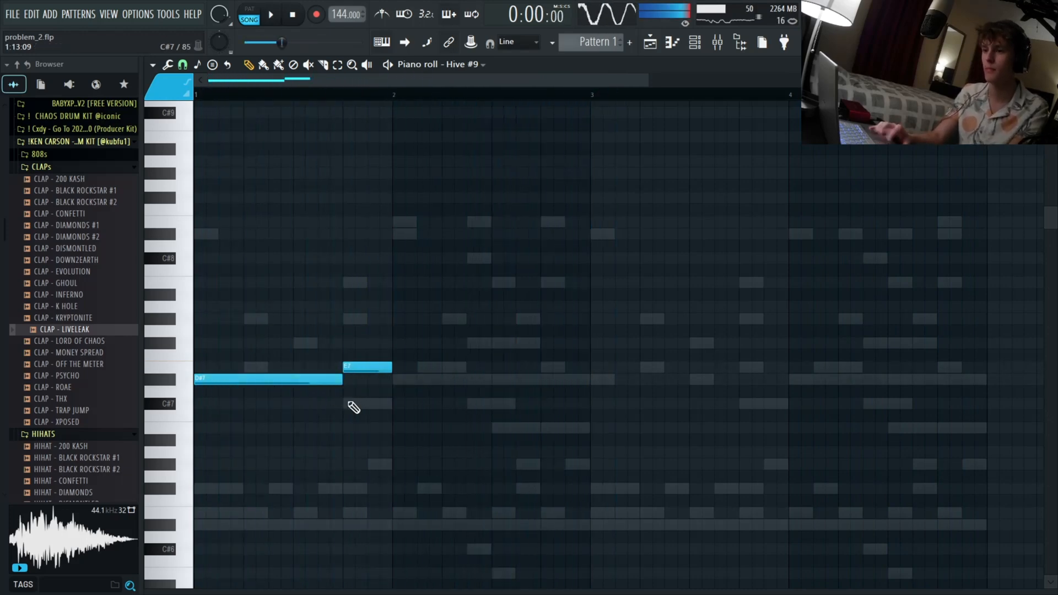
click(394, 380)
drag(539, 379, 422, 411)
click(419, 404)
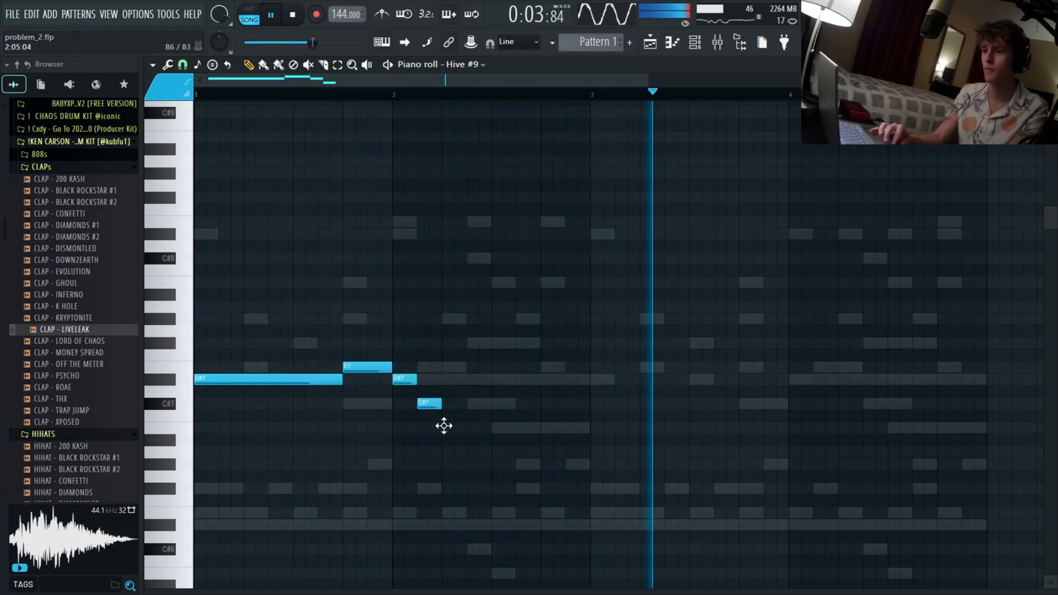
drag(466, 429, 590, 429)
- Transpose the long note at 2:05 up to G#7
ctrl+drag(704, 444, 402, 397)
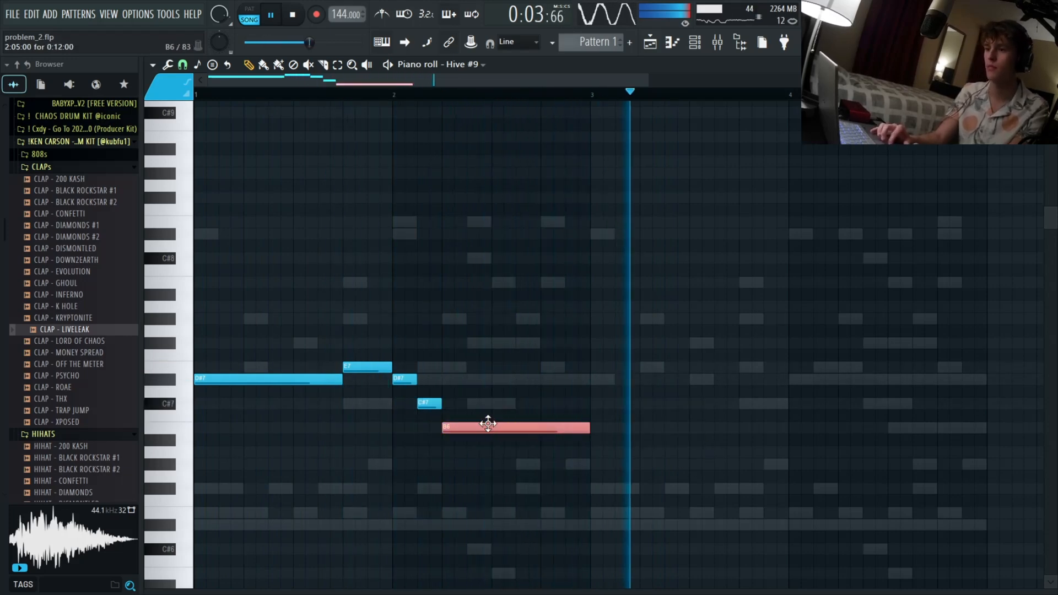
key(ctrl+Up)
key(shift+Up)
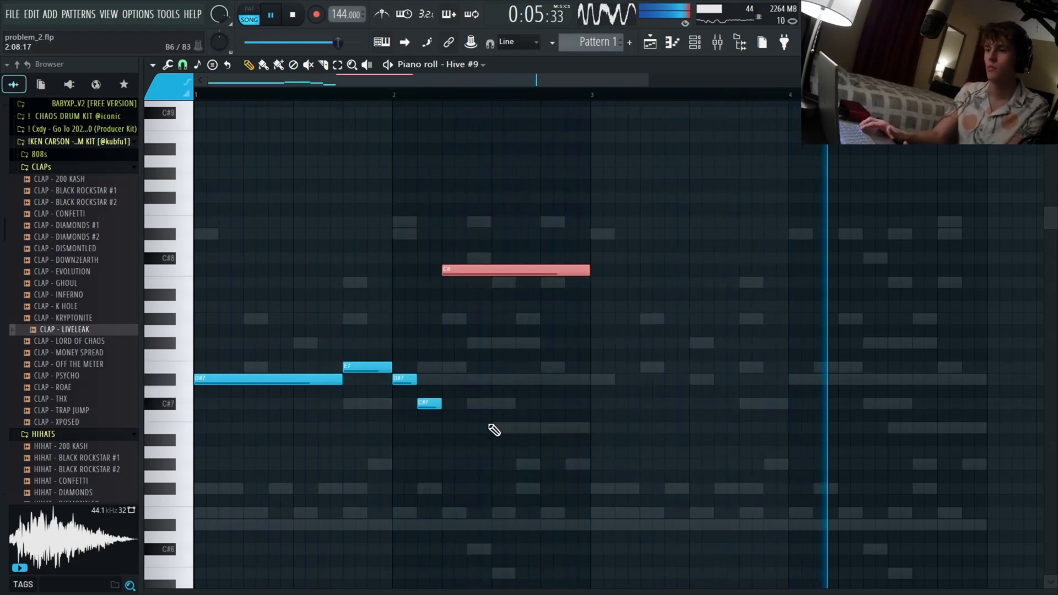
key(shift+Down)
key(shift+Down)
key(shift+Down)
key(shift+Down)
- Duplicate the two-bar Hive #9 melody into bars 3 and 4 and select the first D#7 note of bar 3
ctrl+drag(461, 399, 794, 537)
key(ctrl+b)
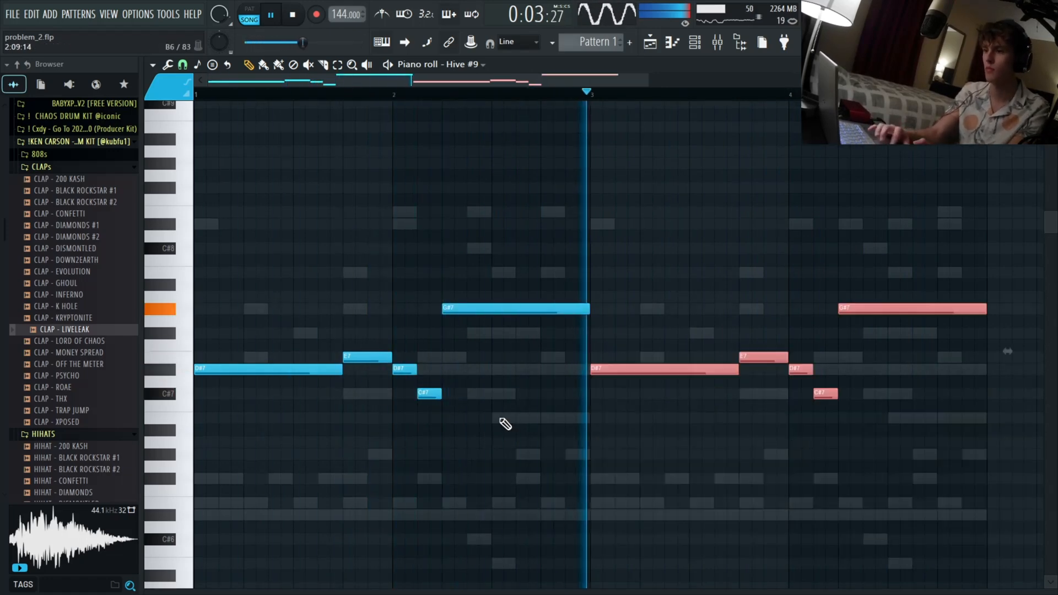
key(ctrl+d)
scroll(503, 423, down, 2)
click(522, 368)
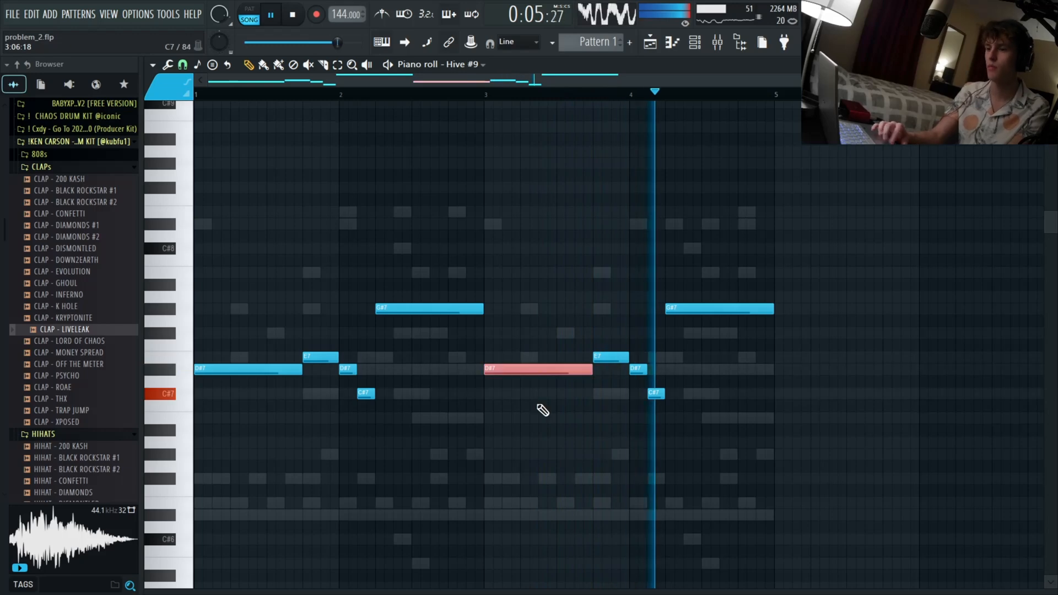
- Raise the short C#7 note at 4:03 of the Hive #9 melody to E7
key(shift+Down)
key(shift+Down)
key(shift+Down)
key(shift+Down)
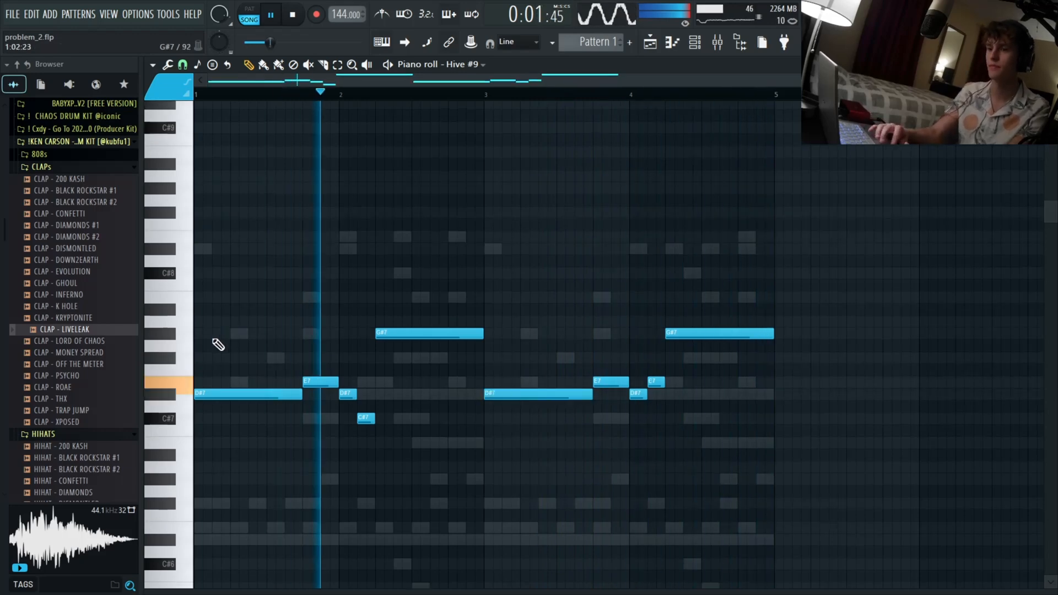
- Add one-step G#7 and F#7 notes at 1:05 and 1:09 of the Hive #9 melody and delete the notes in bars 3 and 4
click(243, 335)
drag(263, 334, 253, 334)
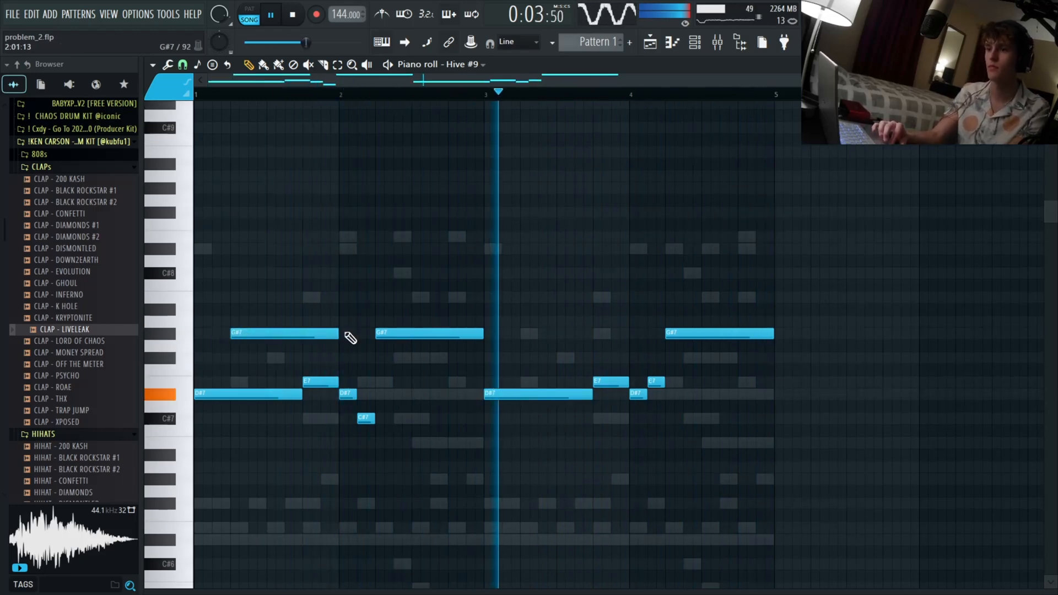
drag(339, 334, 239, 335)
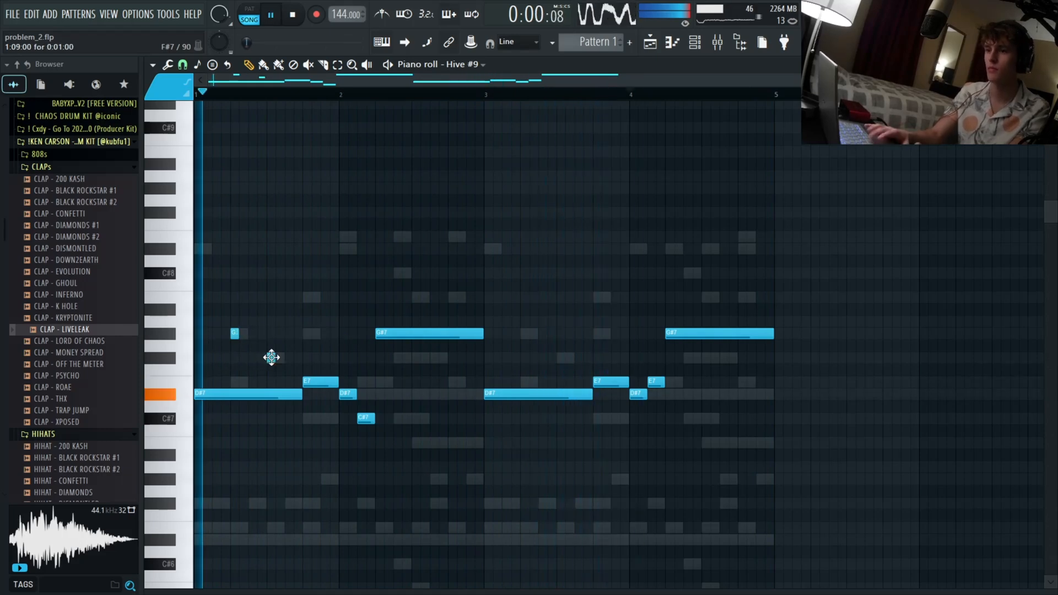
click(271, 358)
drag(459, 402, 933, 198)
key(Delete)
drag(642, 214, 337, 203)
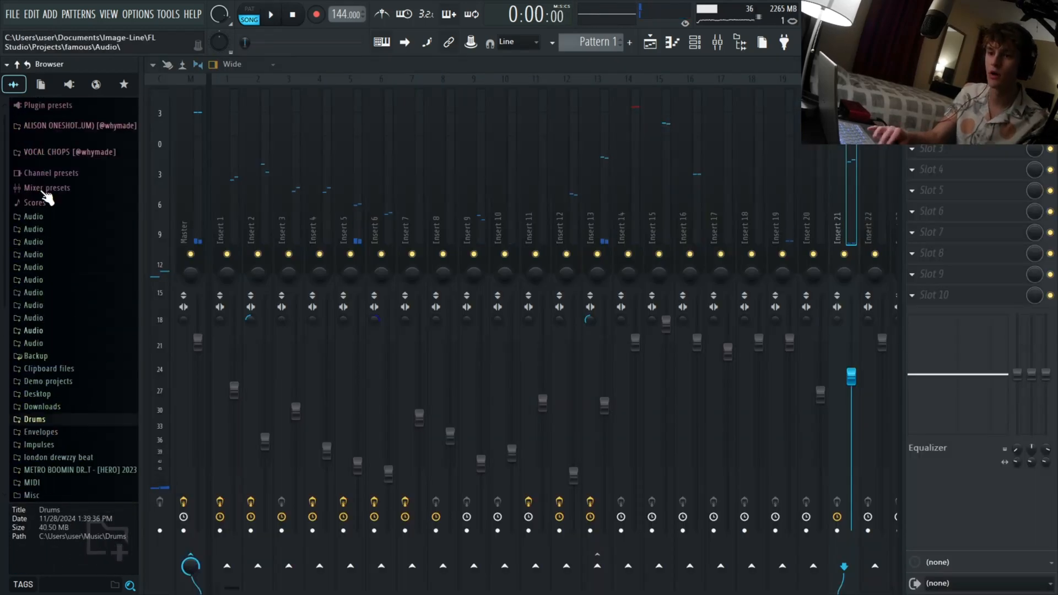
- Load the FUSE3 : 003 mixer preset from the 406ahmad folder onto Insert 21 and lower that track's level slightly during playback
scroll(48, 210, up, 3)
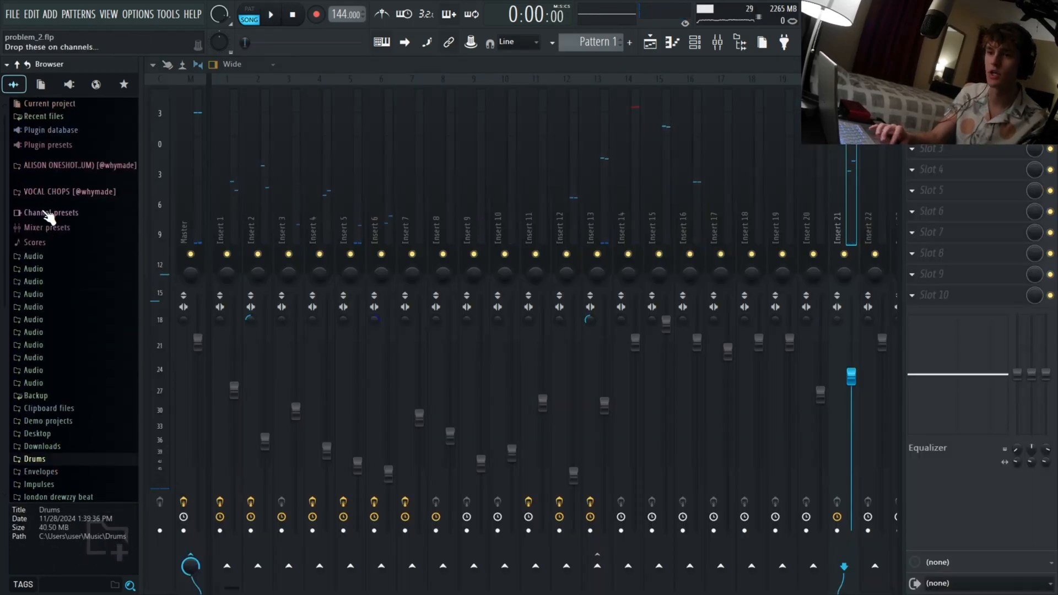
click(48, 232)
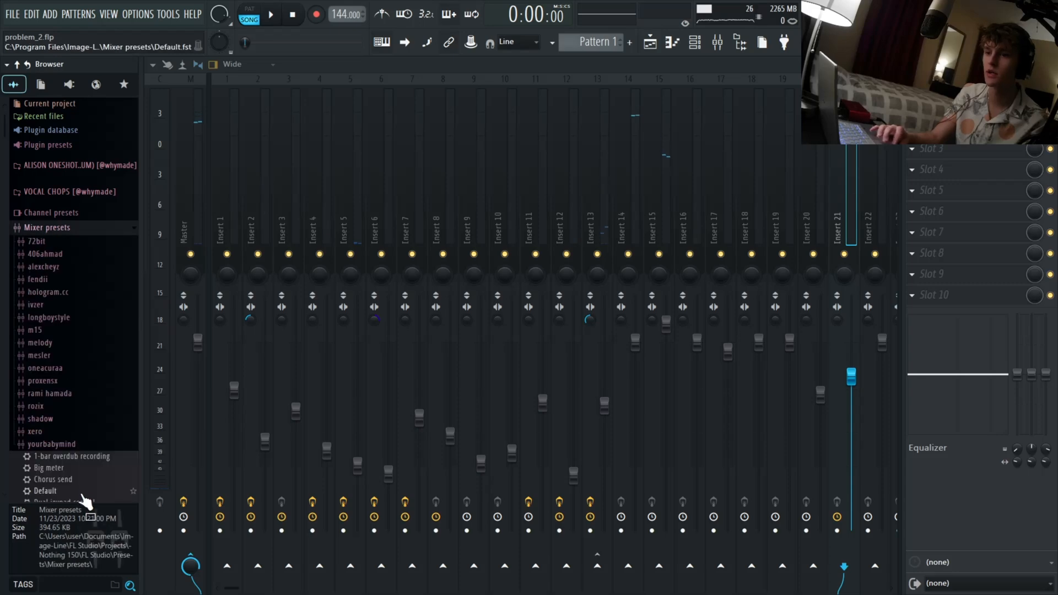
click(45, 253)
drag(61, 359, 119, 354)
drag(844, 173, 844, 173)
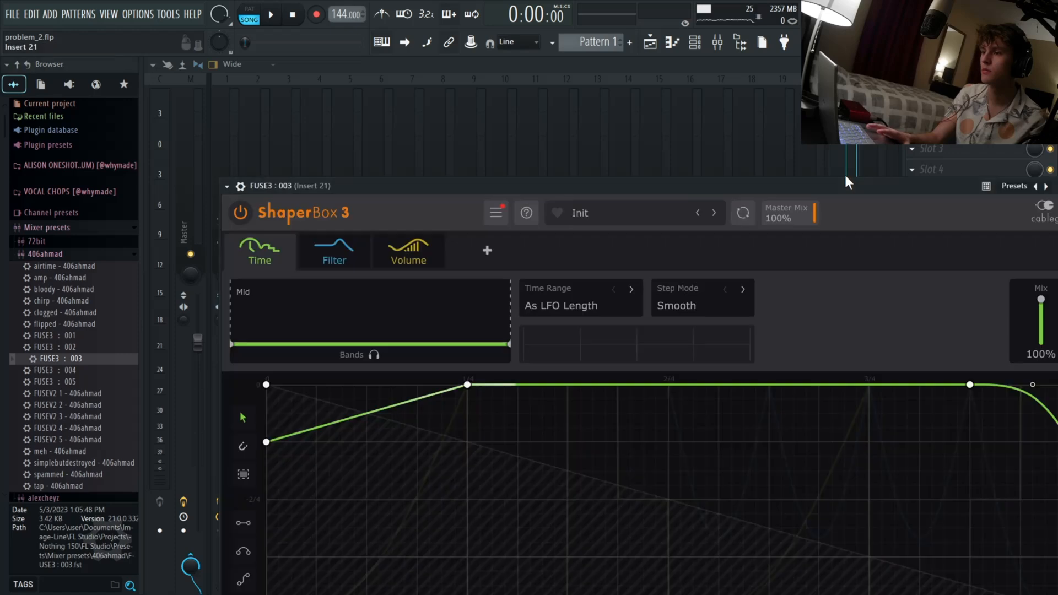
key(space)
key(Escape)
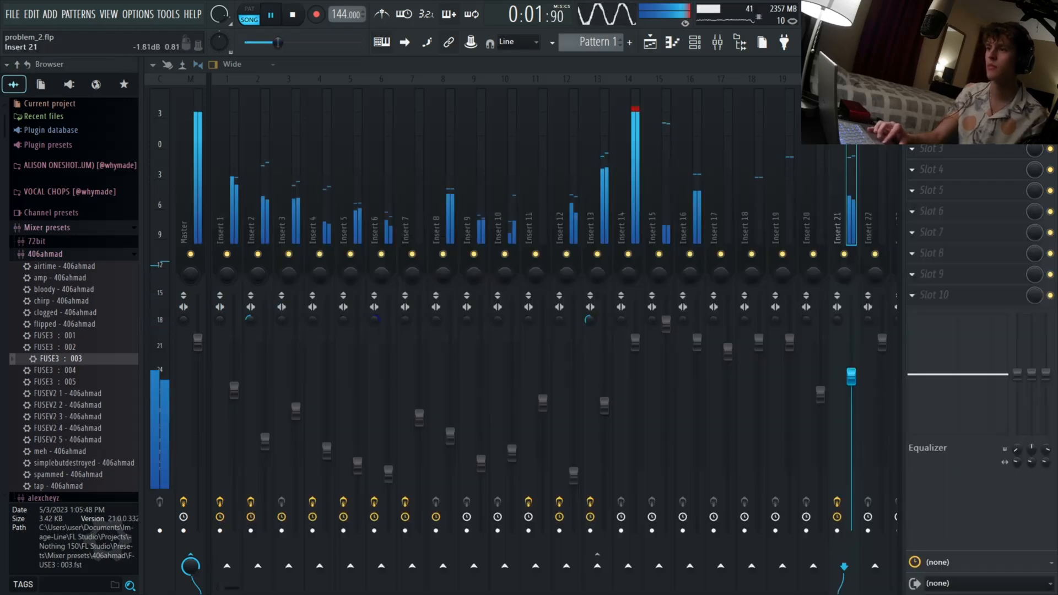
drag(850, 379, 850, 386)
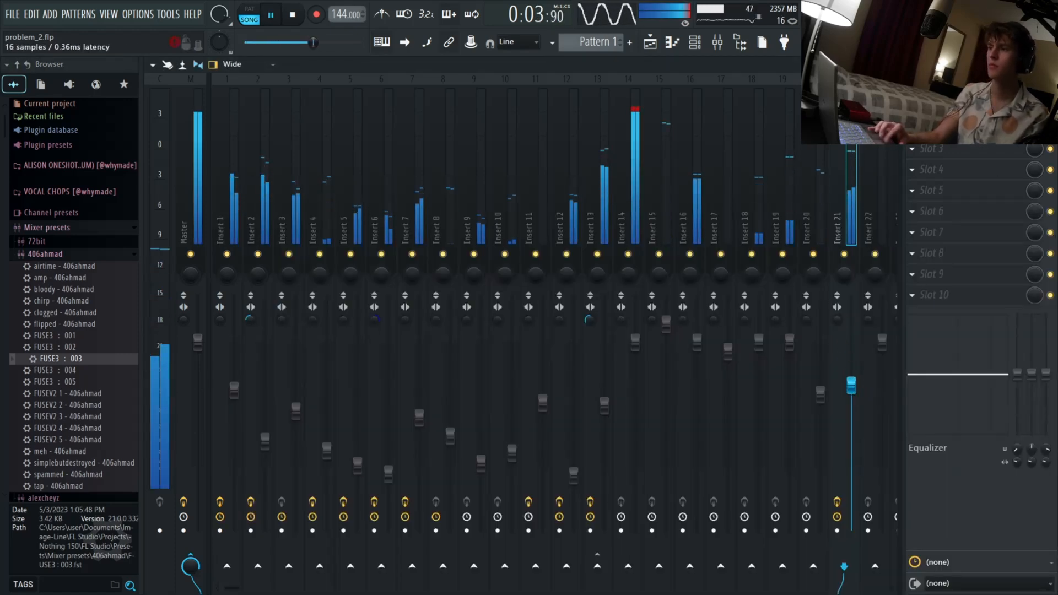
click(959, 107)
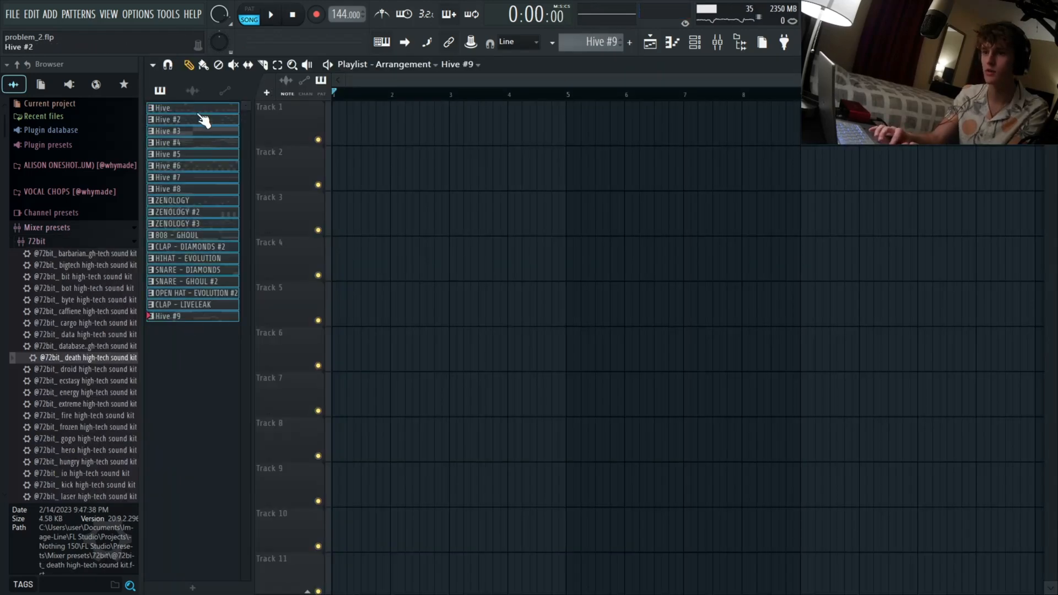
- Place all patterns on playlist Tracks 1 to 19 from bar 1 and shift the clips from 808 - GHOUL to Hive #9 down one track
drag(199, 115, 389, 136)
scroll(551, 330, down, 4)
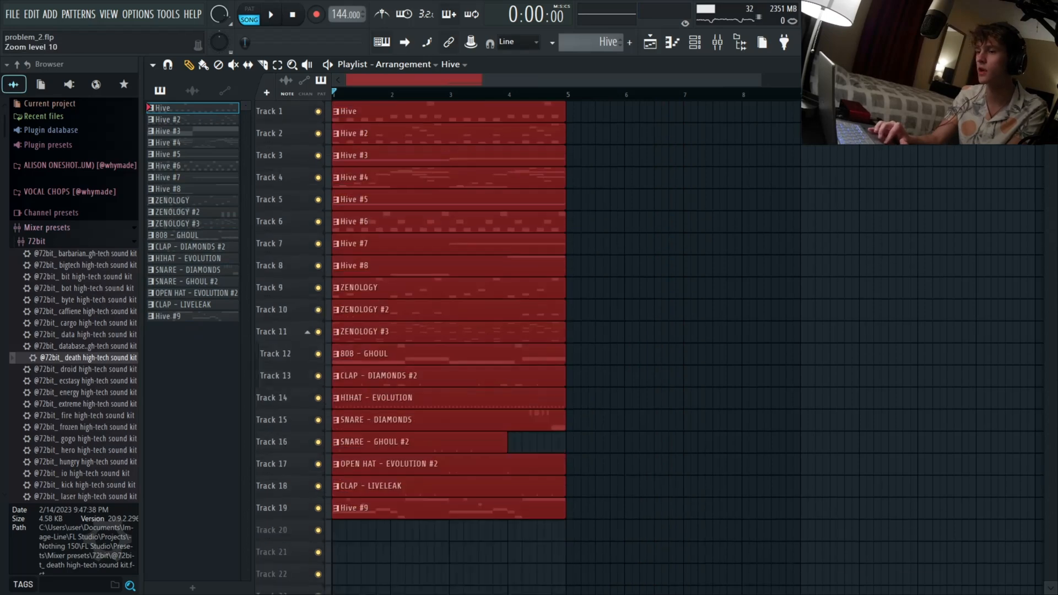
drag(572, 379, 416, 592)
drag(462, 533, 462, 543)
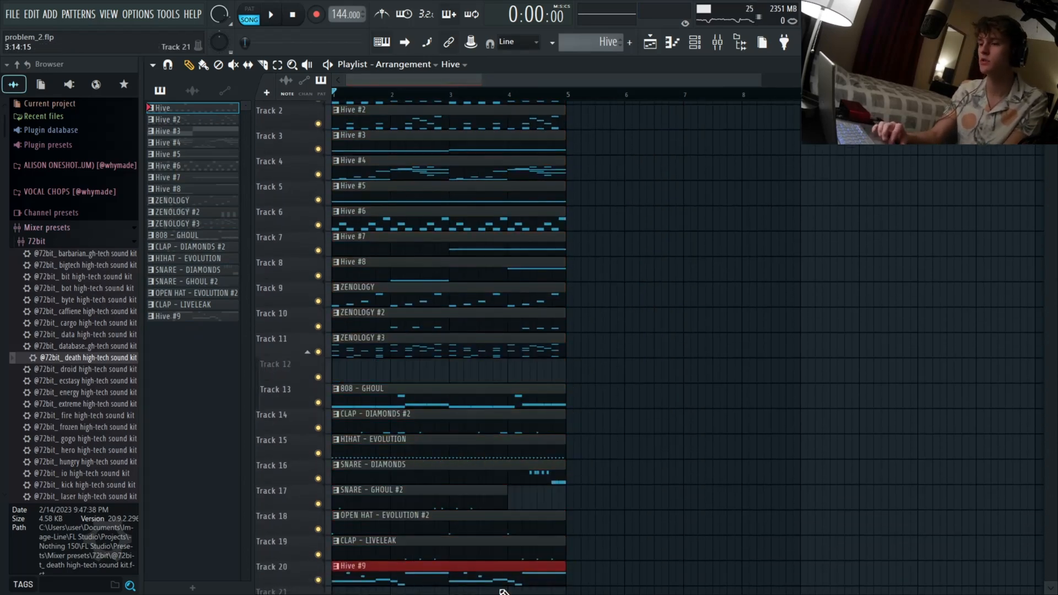
- Move the Hive #9 clip up from Track 20 to the empty Track 12
key(shift+Up)
key(shift+Up)
key(shift+Up)
key(shift+Up)
key(shift+Up)
key(shift+Up)
key(shift+Up)
key(shift+Up)
- Select every clip of the four-bar arrangement and duplicate the block ten times, extending it to bar 44
drag(595, 576, 261, 3)
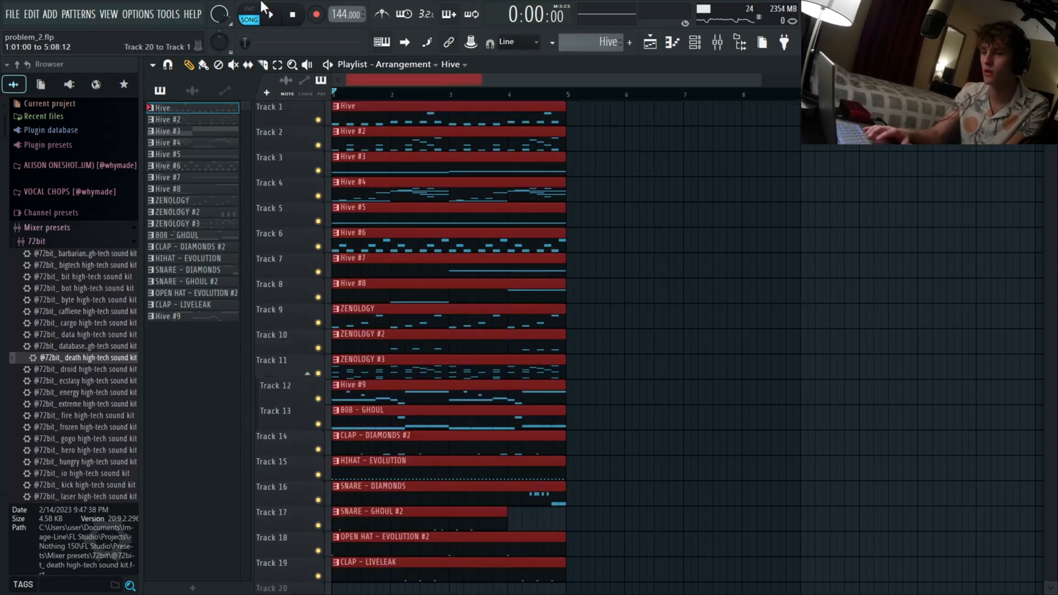
key(ctrl+b)
key(ctrl+b)
key(ctrl+b)
key(ctrl+b)
key(ctrl+b)
key(ctrl+b)
key(ctrl+b)
key(ctrl+b)
key(ctrl+b)
key(ctrl+b)
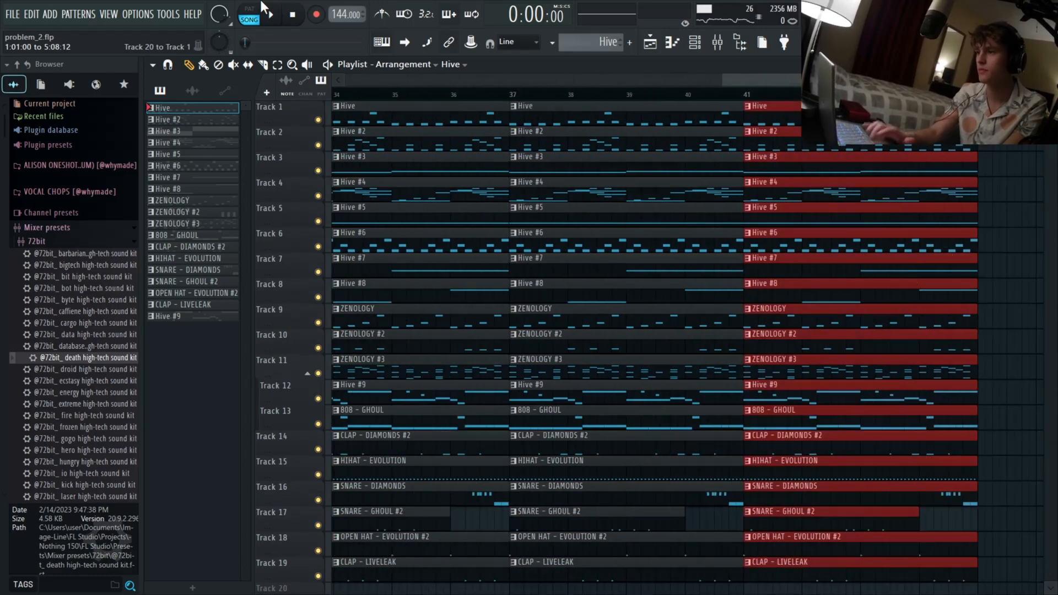
- Delete the 808, clap, hi-hat, snare and open hat clips on Tracks 13 to 19 from bars 1 to 8
scroll(454, 197, down, 5)
scroll(404, 387, up, 5)
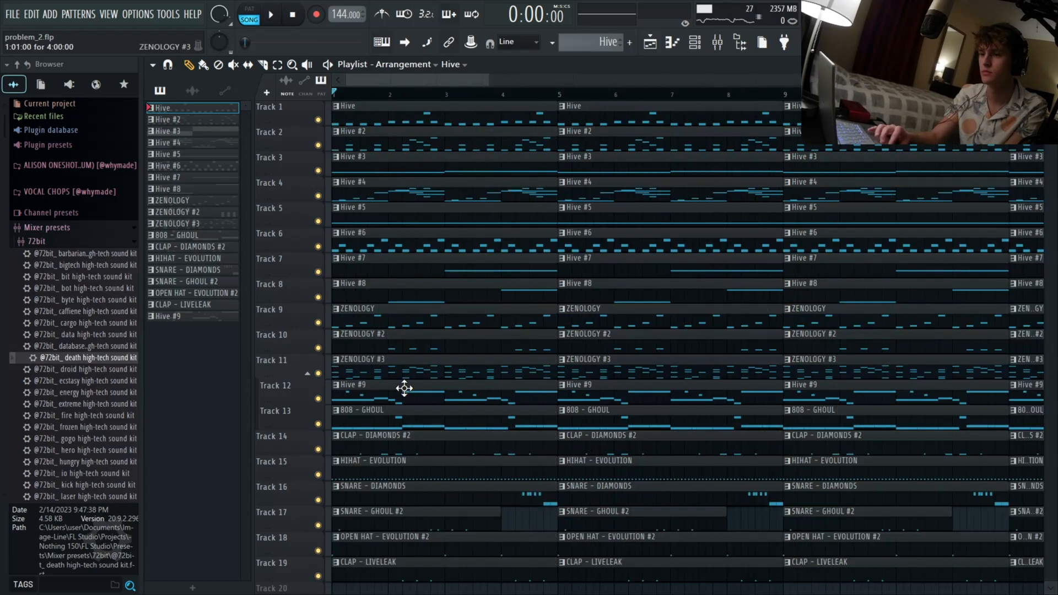
drag(400, 427, 422, 590)
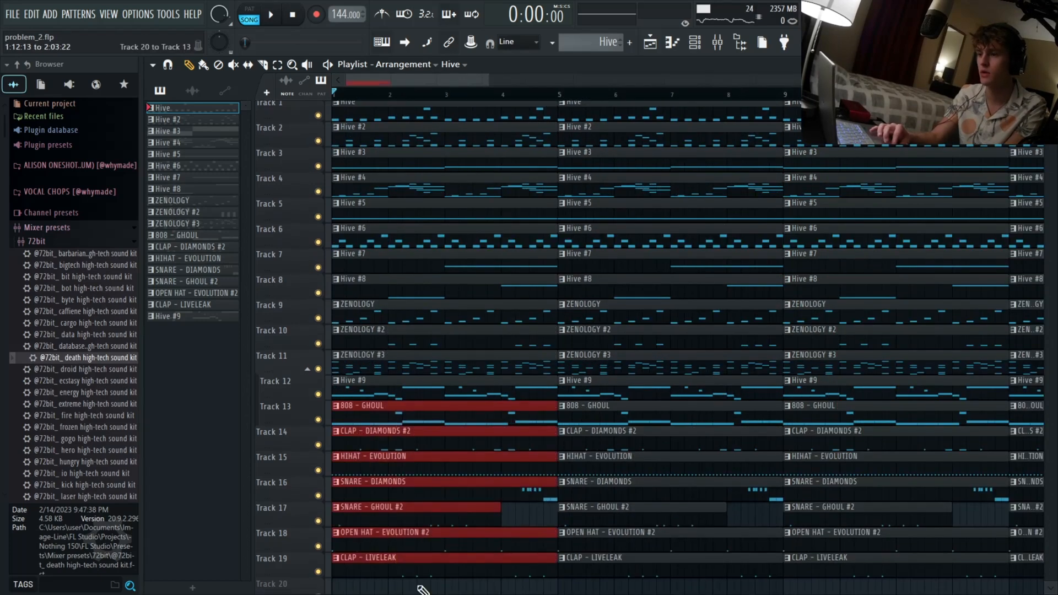
key(Delete)
drag(573, 427, 667, 591)
key(Delete)
- Remove Hive #4 from bars 1 to 4 and Hive #6, #7, #8, ZENOLOGY and ZENOLOGY #2 from bars 1 to 8
key(space)
scroll(668, 591, up, 1)
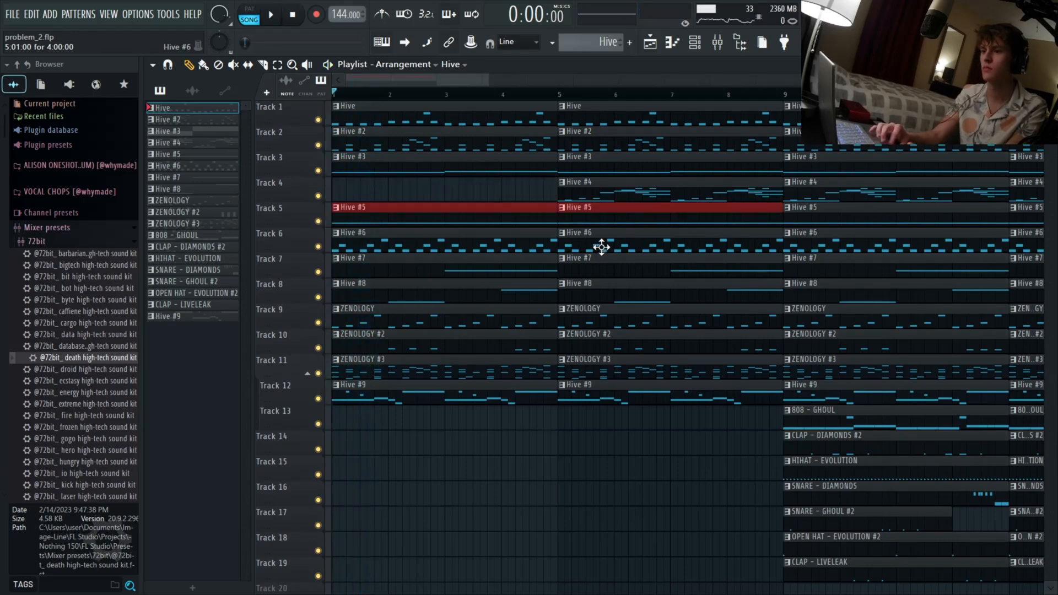
drag(577, 252, 425, 309)
key(Delete)
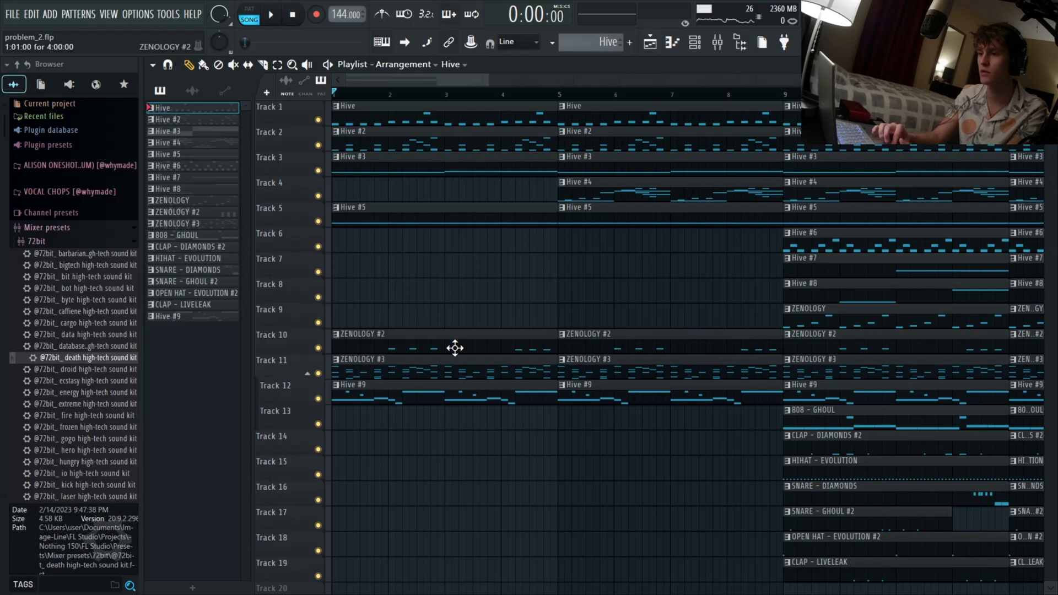
drag(498, 346, 647, 357)
key(Delete)
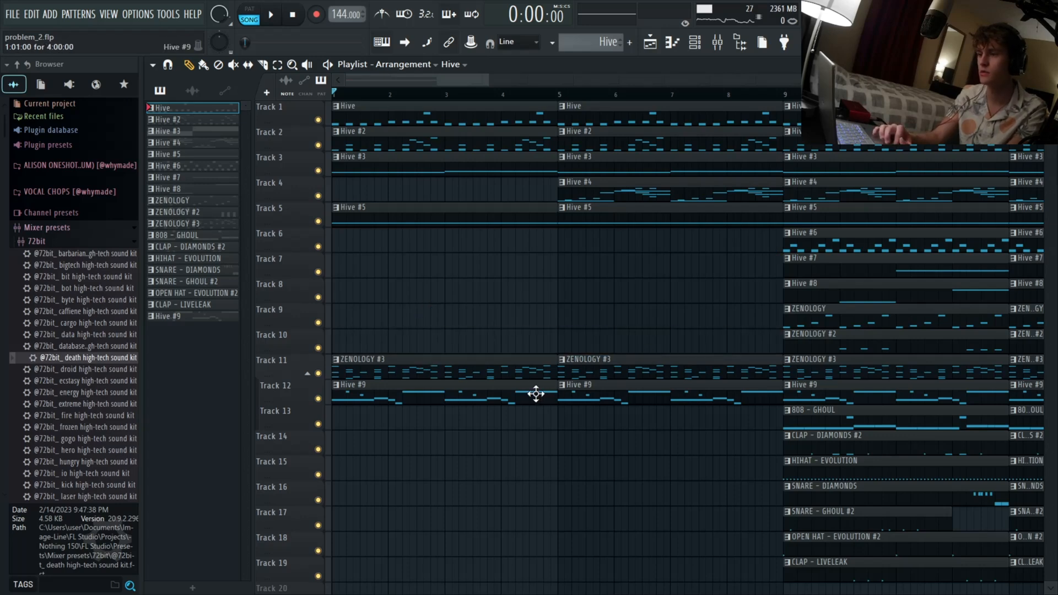
- Play the arrangement and delete the two Hive #9 clips from bars 1 to 8 on Track 12
key(space)
scroll(451, 421, down, 2)
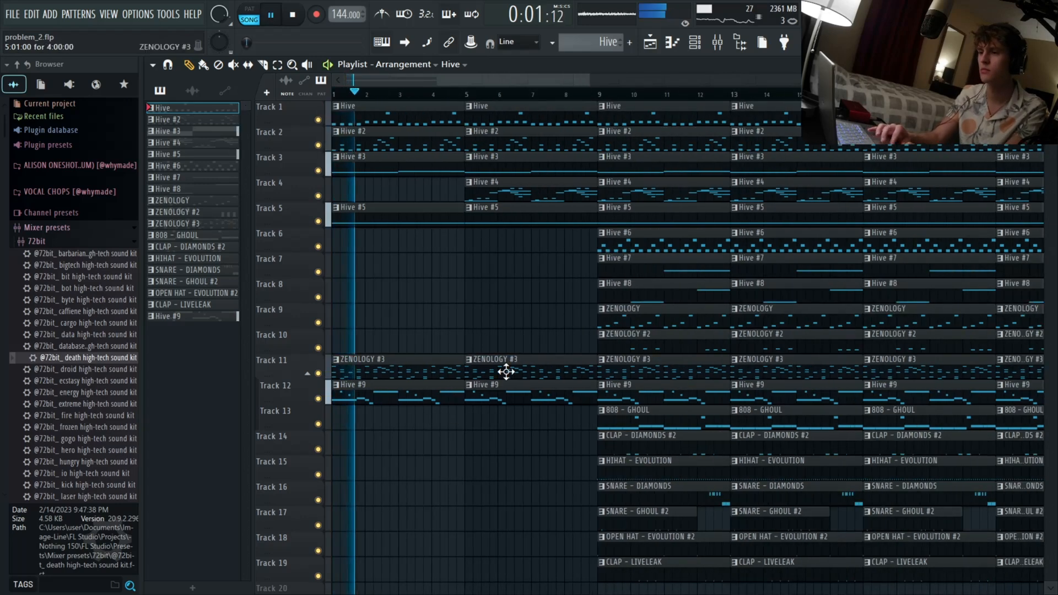
ctrl+click(501, 397)
drag(501, 397, 400, 401)
key(Delete)
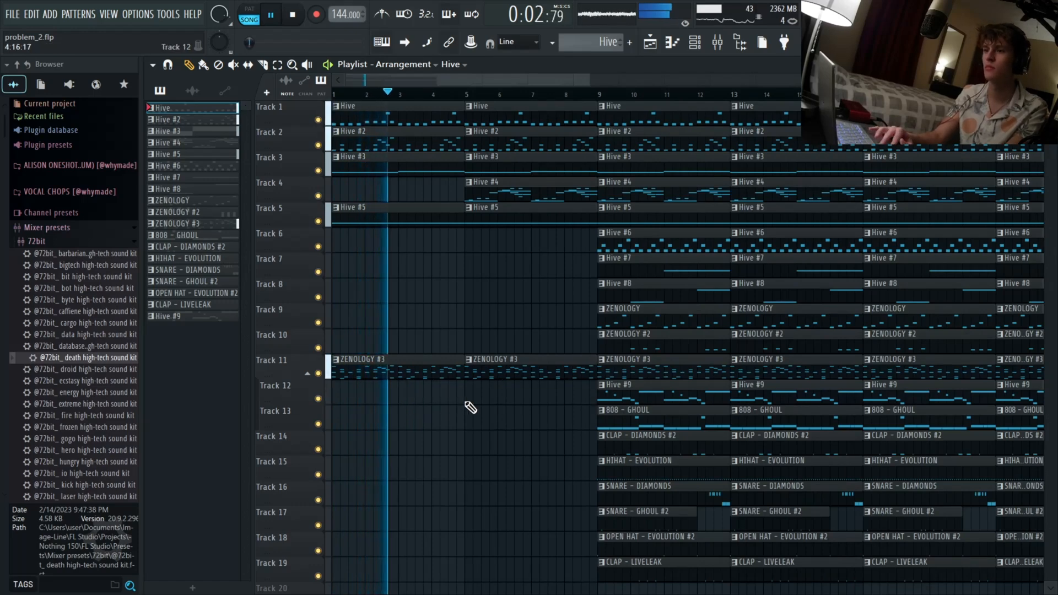
scroll(469, 393, down, 1)
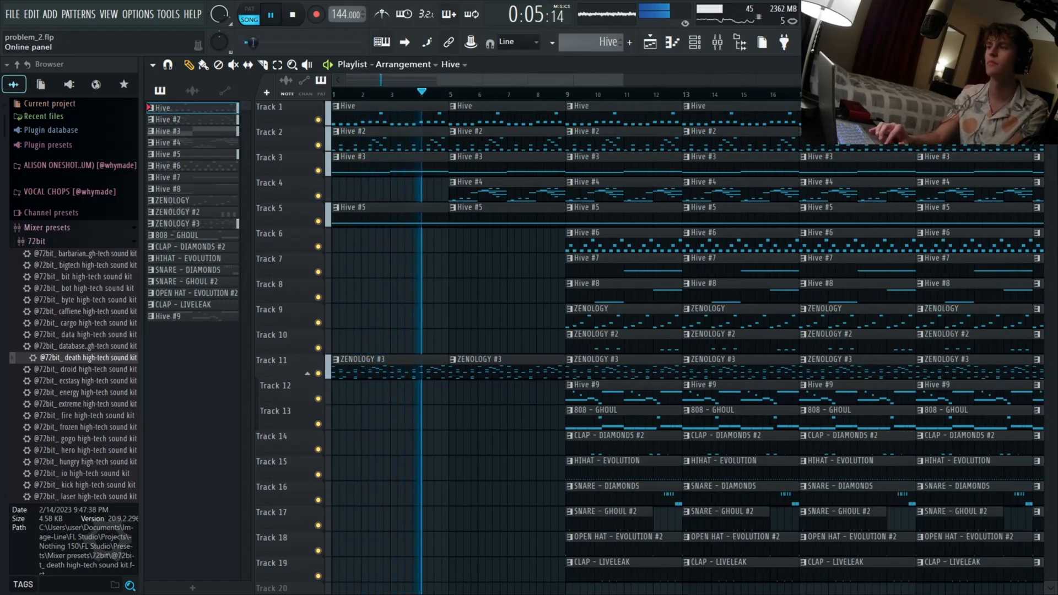
- Raise the low-cut frequency in the slot 7 Fruity parametric EQ 2 on Insert 13 and return to the playlist
click(725, 45)
click(578, 210)
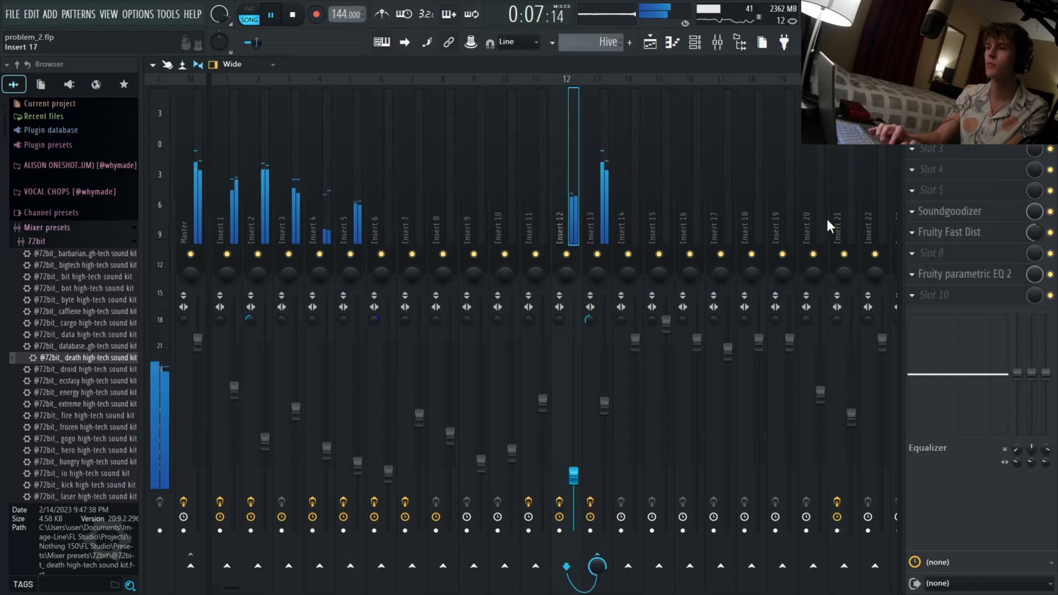
click(602, 204)
click(970, 237)
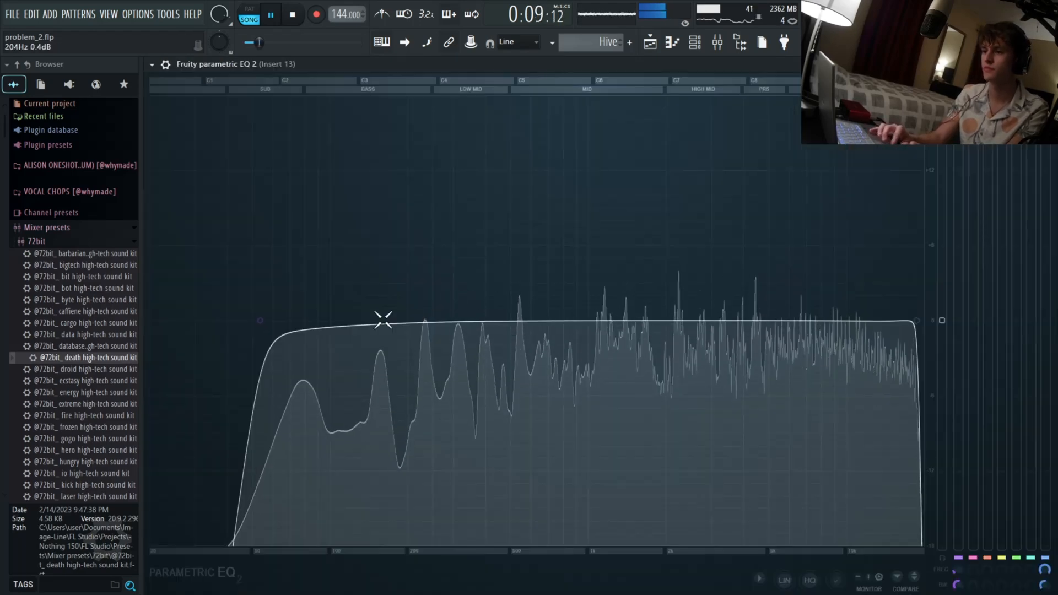
drag(260, 319, 413, 320)
click(1048, 65)
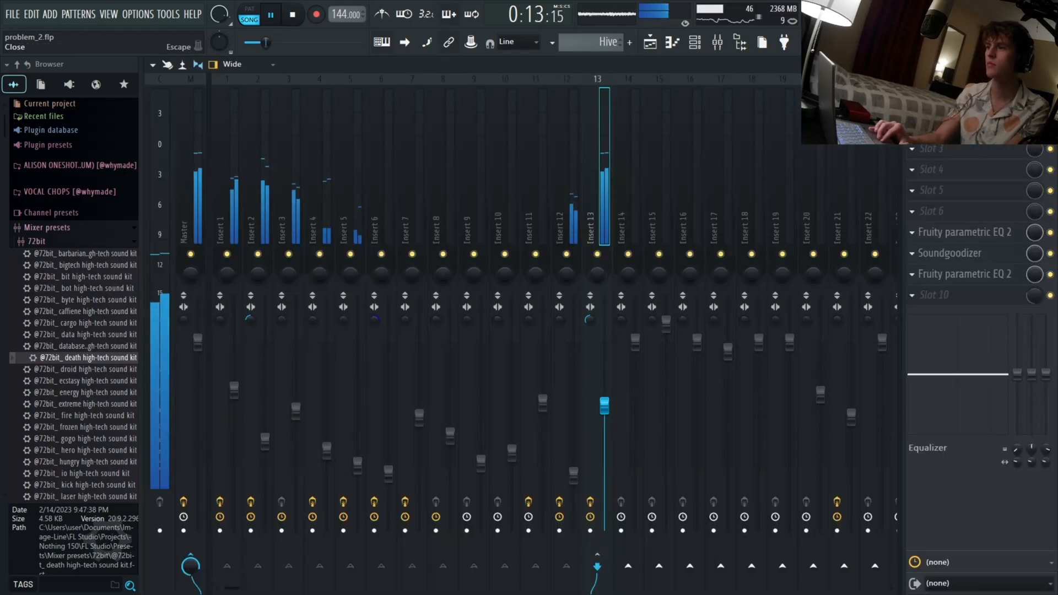
click(1048, 64)
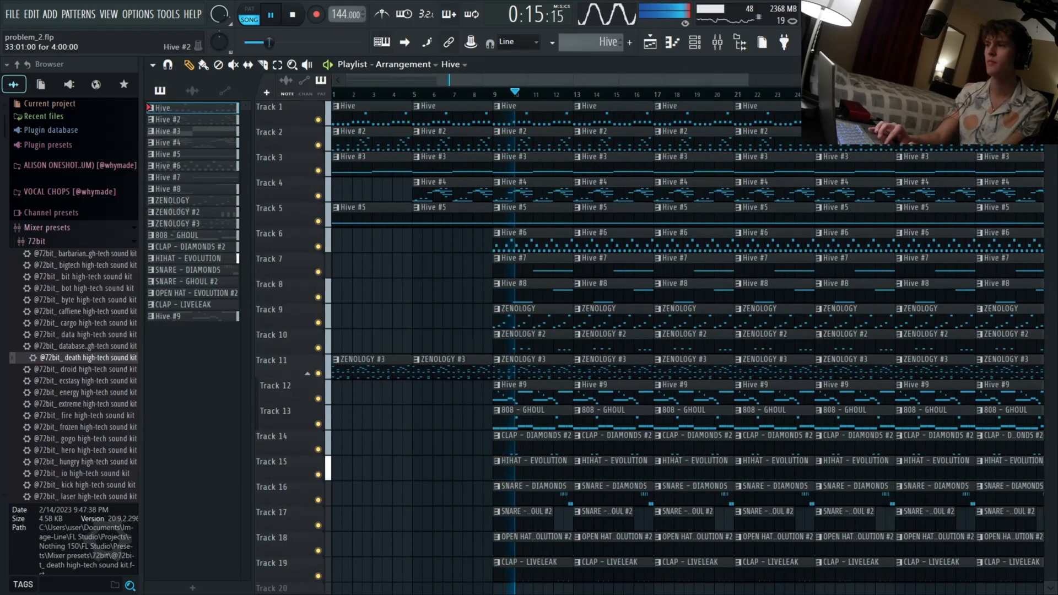
- Delete the Hive #7 and Hive #8 clips from bars 9 to 16 on Tracks 7 and 8
drag(1050, 91, 1051, 92)
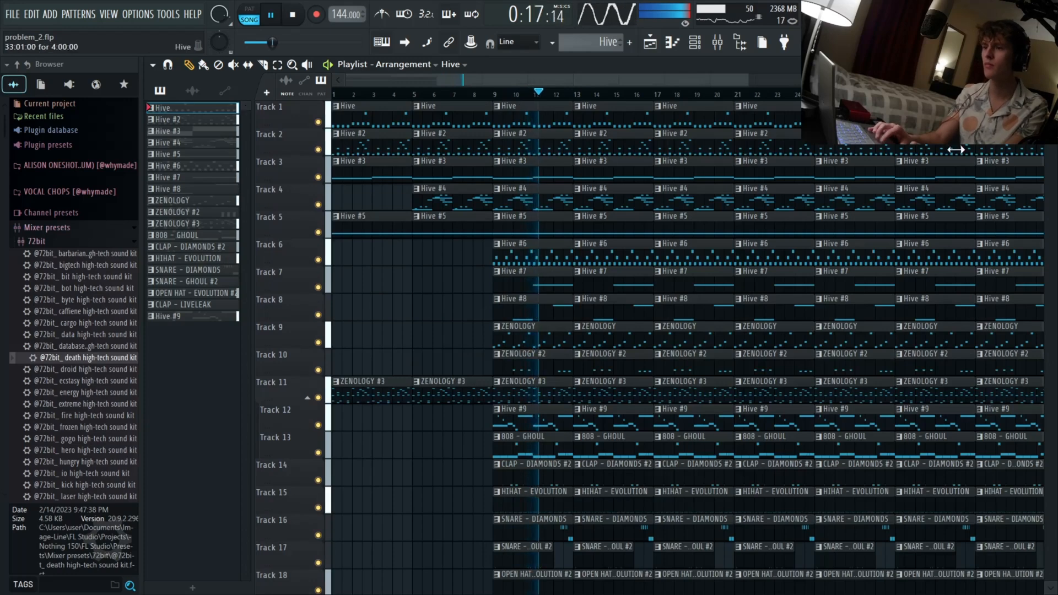
click(554, 307)
drag(571, 309, 534, 301)
key(Delete)
key(Delete)
scroll(468, 302, down, 2)
scroll(543, 359, down, 1)
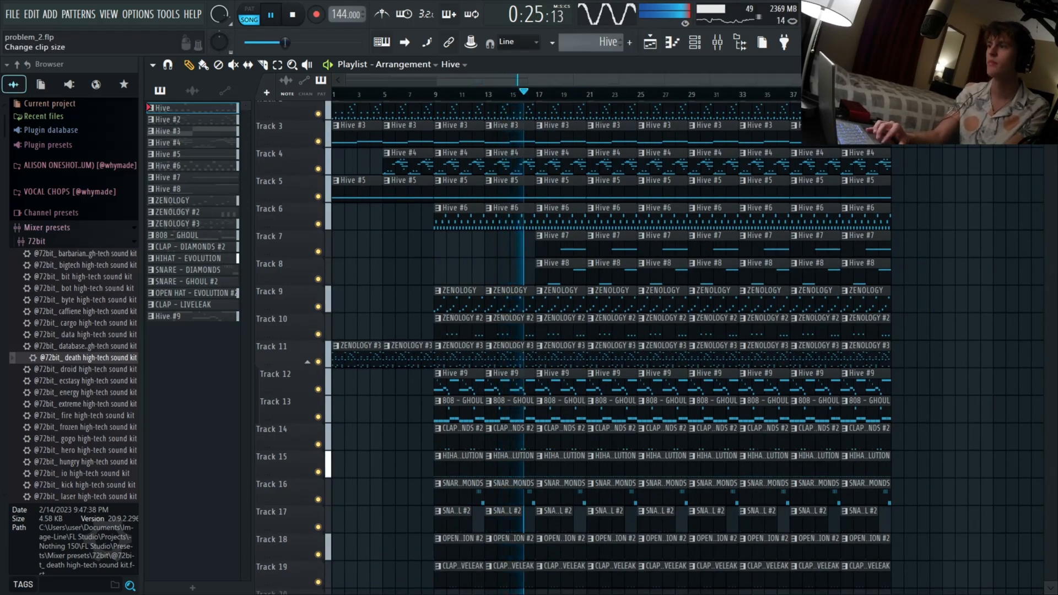
- Raise the Insert 5 volume to 42% (-15.3 dB) in the mixer and go back to the playlist
mouse_move(1051, 95)
mouse_down()
mouse_move(1051, 86)
mouse_move(1050, 94)
mouse_up()
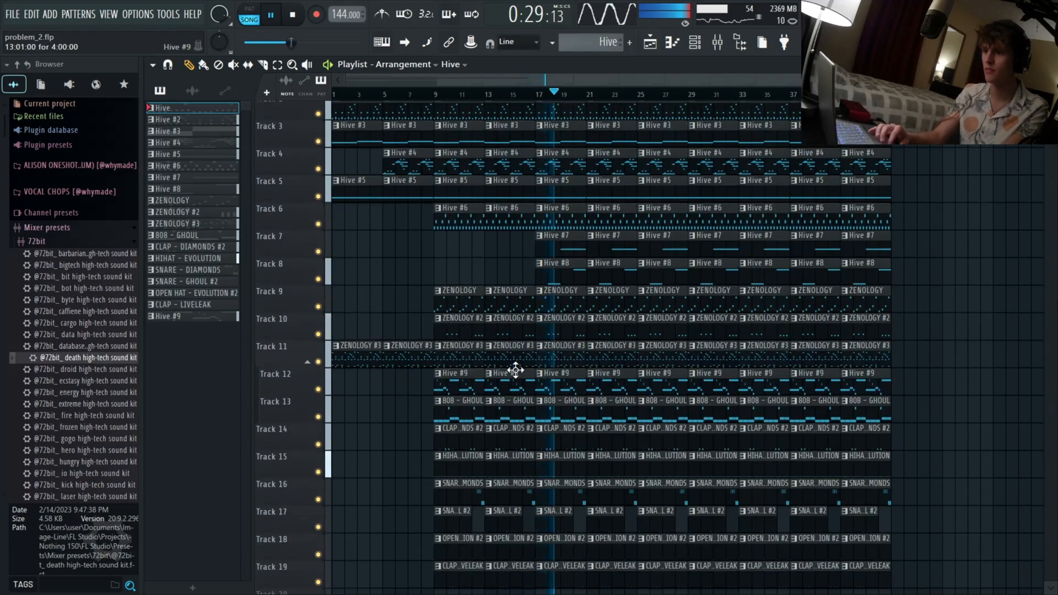
scroll(507, 366, up, 2)
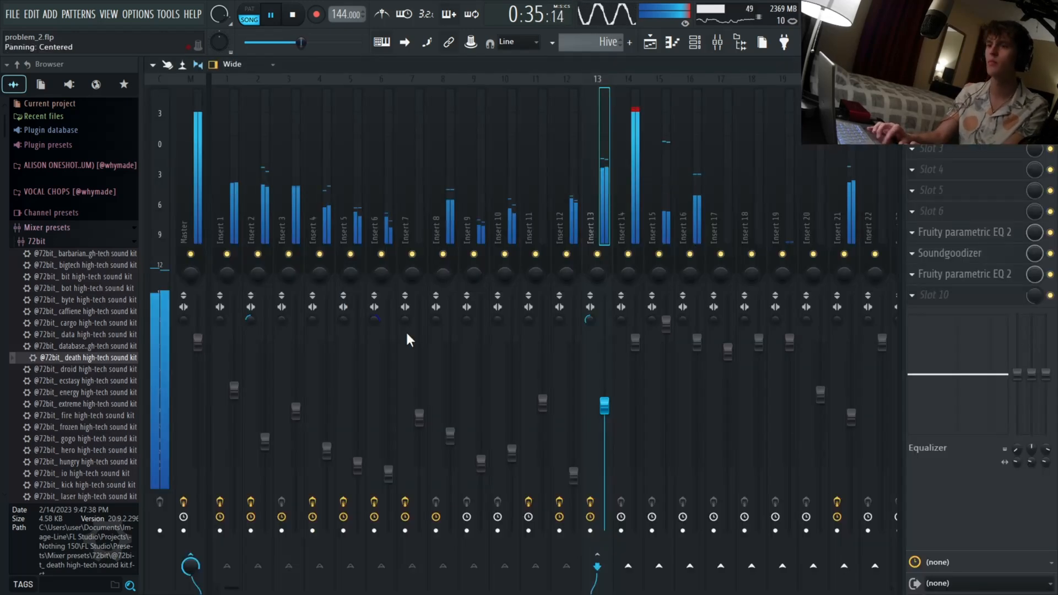
key(F9)
drag(359, 465, 358, 451)
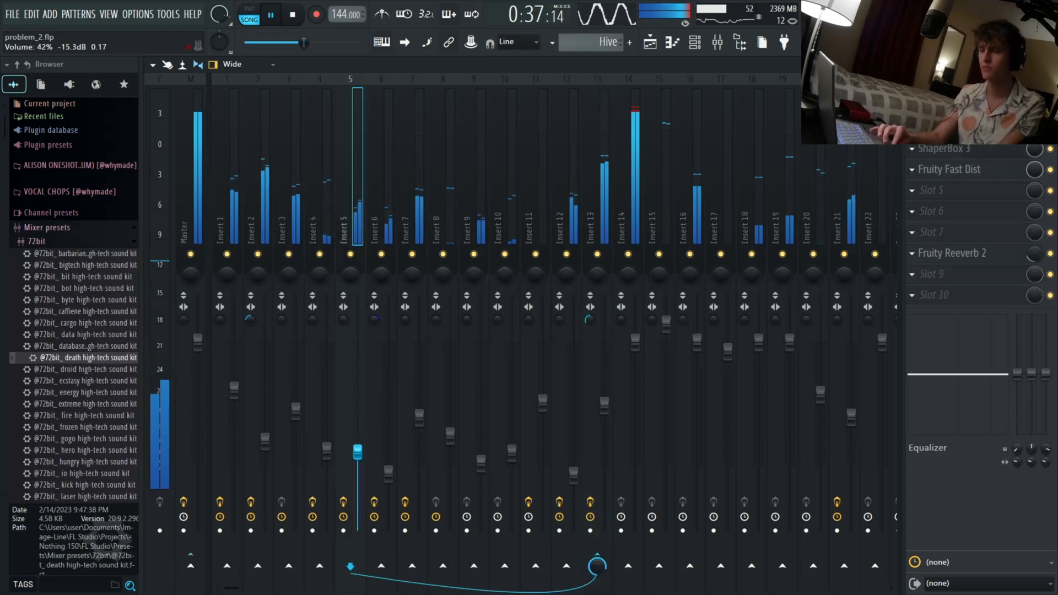
key(F5)
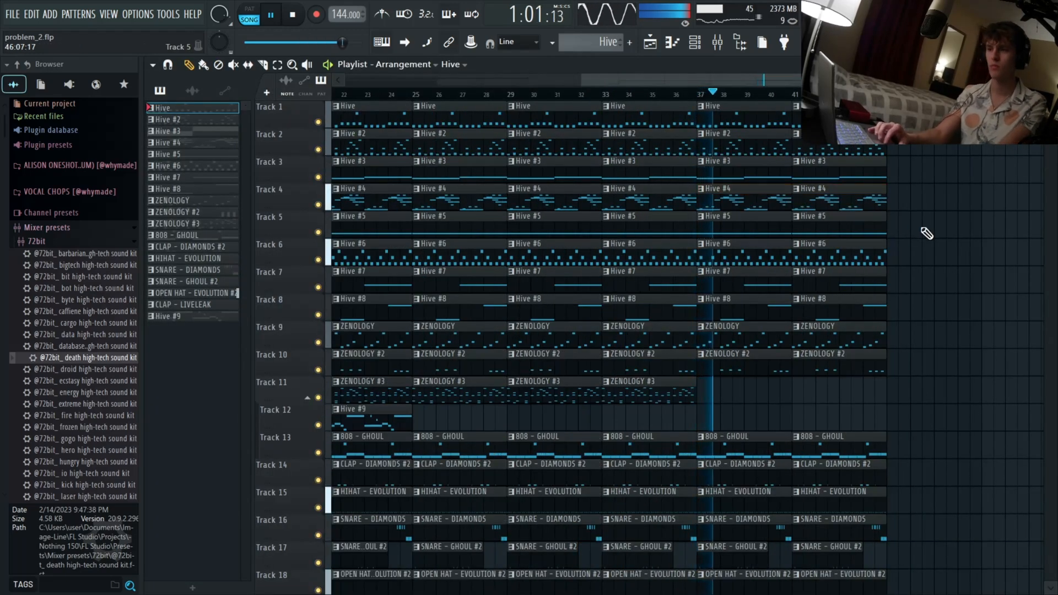
- Select all clips from bar 9 to bar 44 on every track and duplicate them to start at bar 45
scroll(787, 451, down, 5)
scroll(786, 452, down, 3)
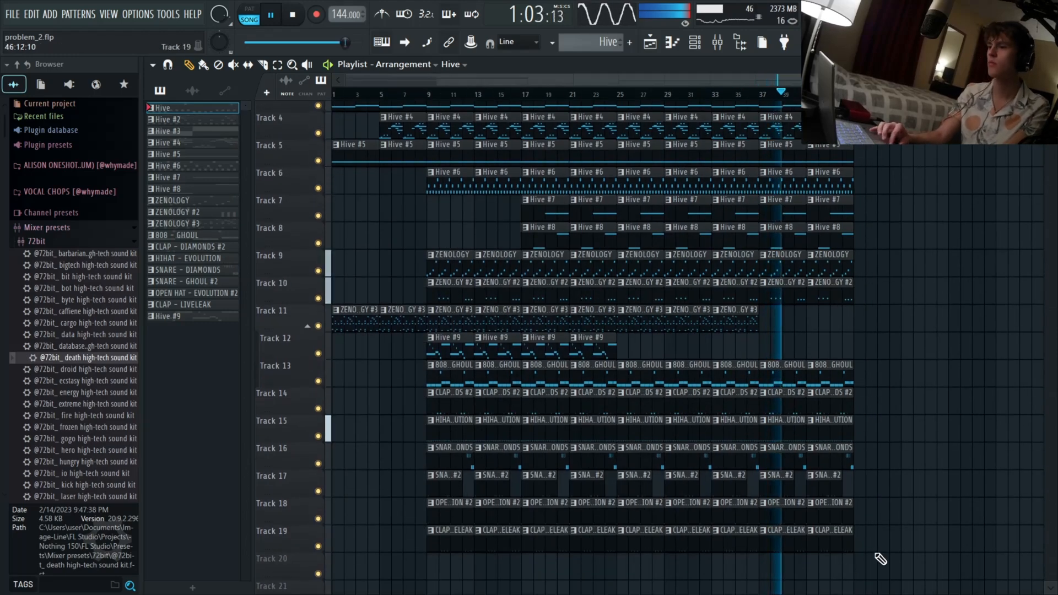
drag(881, 558, 426, 83)
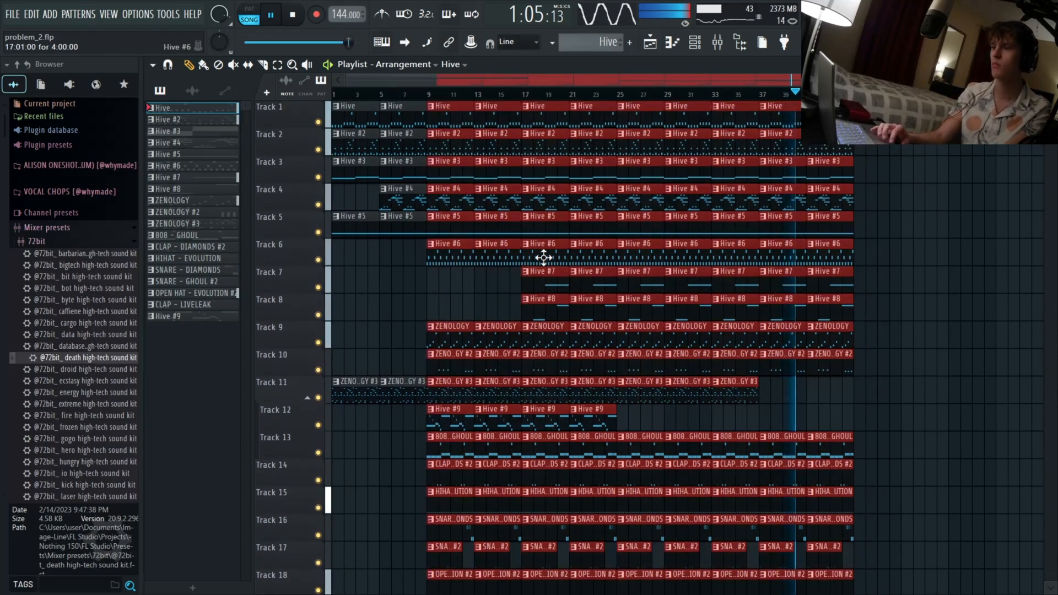
key(ctrl+b)
scroll(631, 297, right, 2)
scroll(612, 463, down, 3)
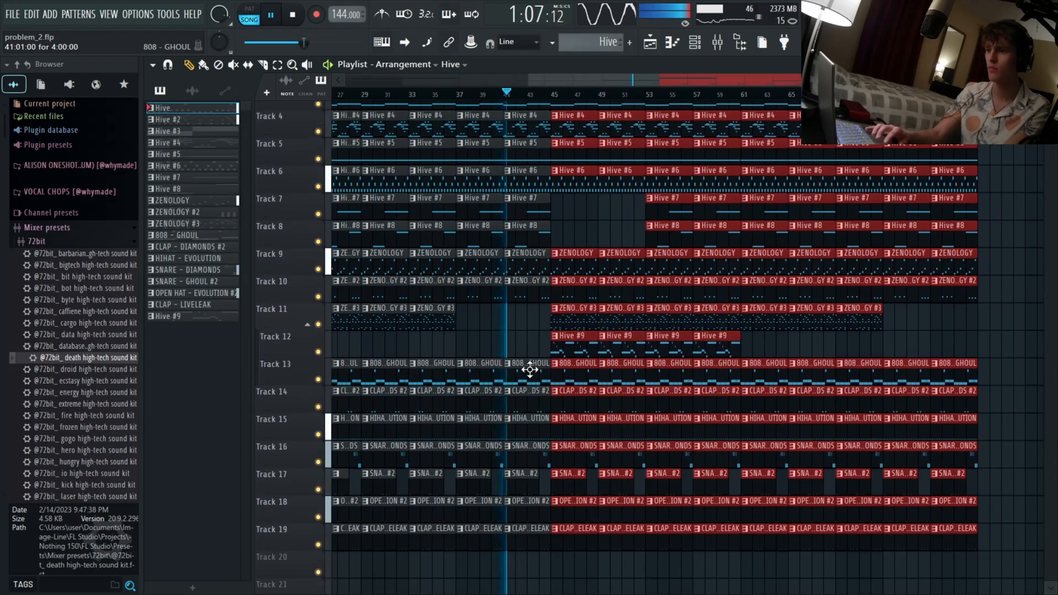
- Delete the drum clips from bars 41 to 44 on Tracks 13 to 19
drag(530, 370, 536, 558)
scroll(536, 558, up, 3)
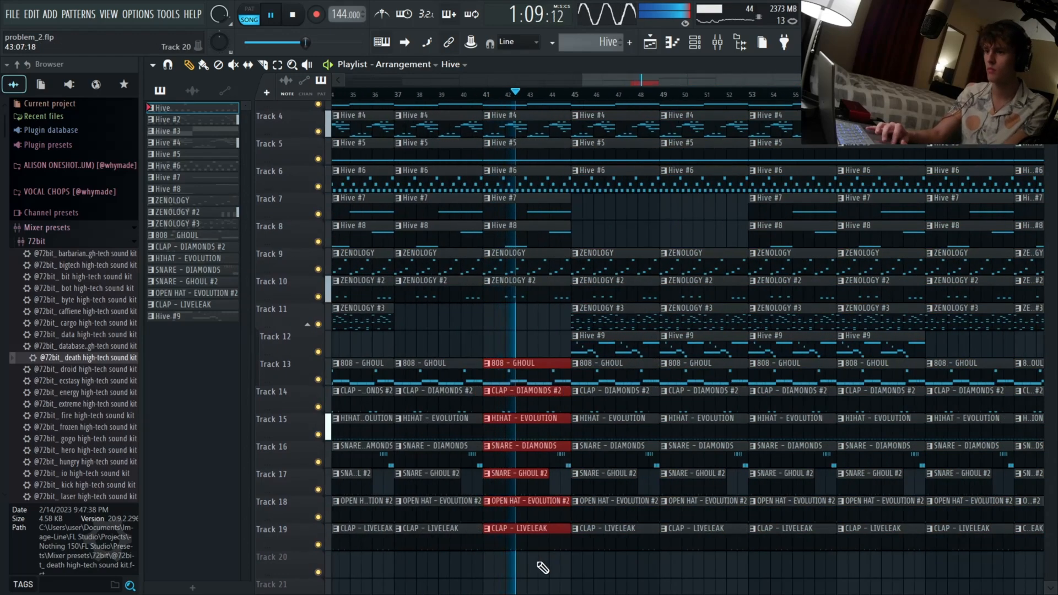
key(Delete)
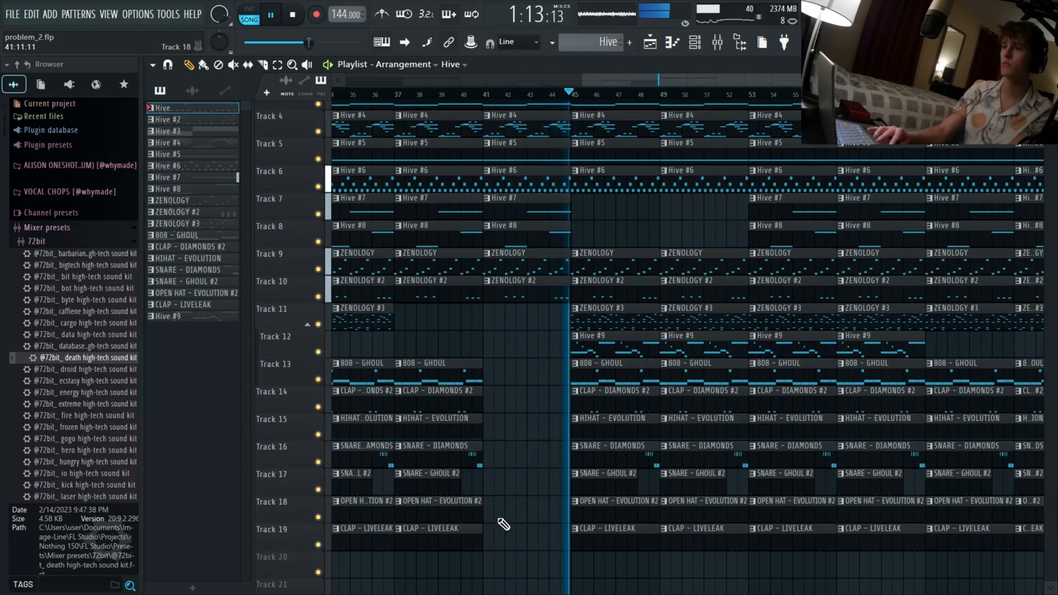
- Duplicate the bar 37 to 40 drum clips on Tracks 13 to 19 to bar 41 and shorten the copies to two bars
drag(503, 566, 421, 345)
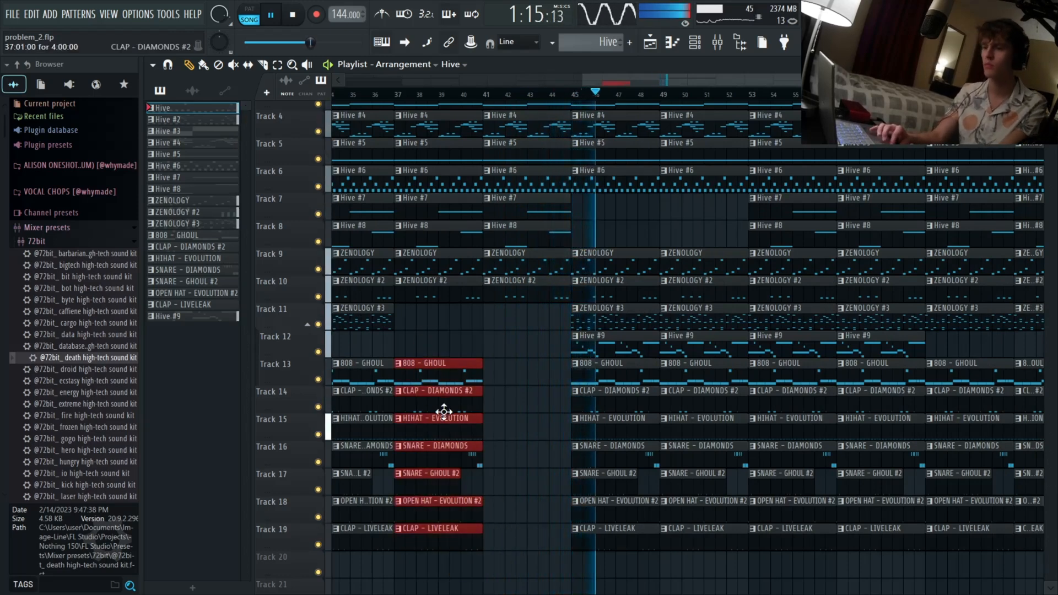
key(ctrl+b)
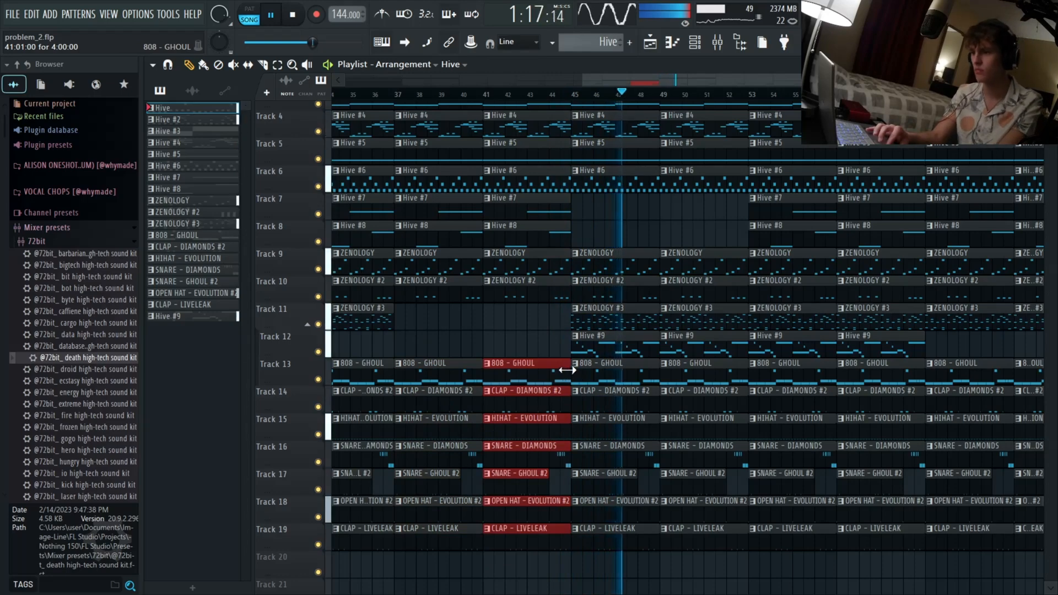
drag(567, 370, 523, 370)
- Delete the clips from bars 73 to 80 on all tracks
scroll(525, 385, down, 3)
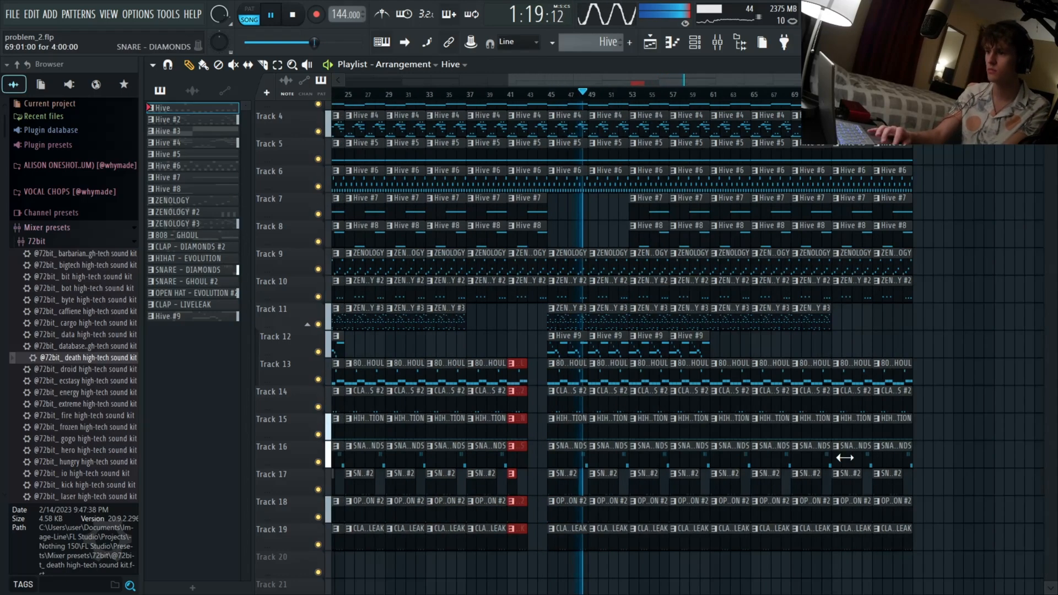
drag(855, 548, 904, 99)
key(Delete)
- Select the last clips, at bars 69 to 72, on all tracks and duplicate them to start at bar 73
scroll(809, 364, down, 2)
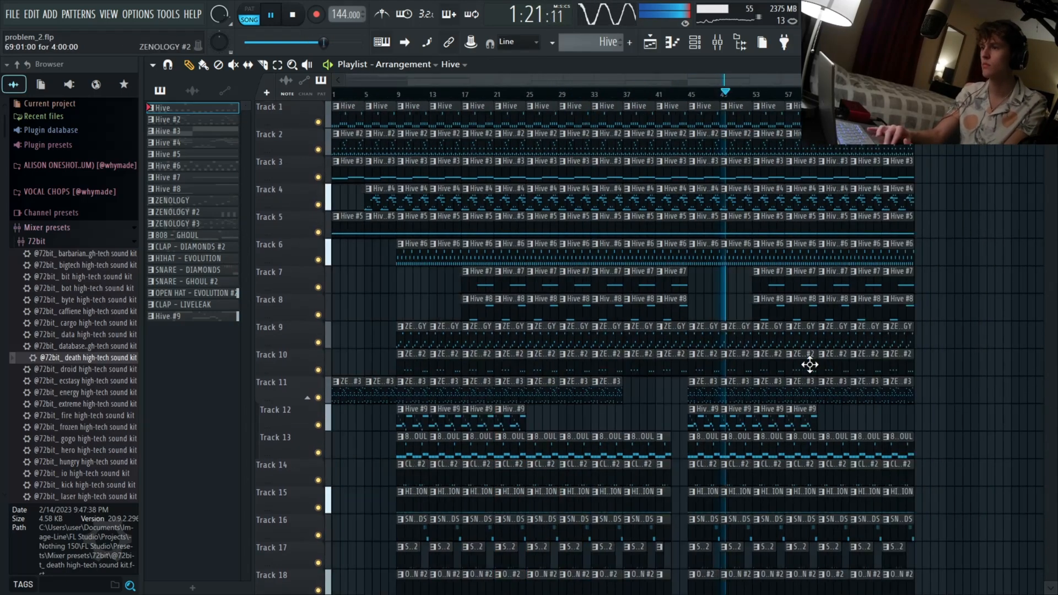
scroll(810, 365, down, 3)
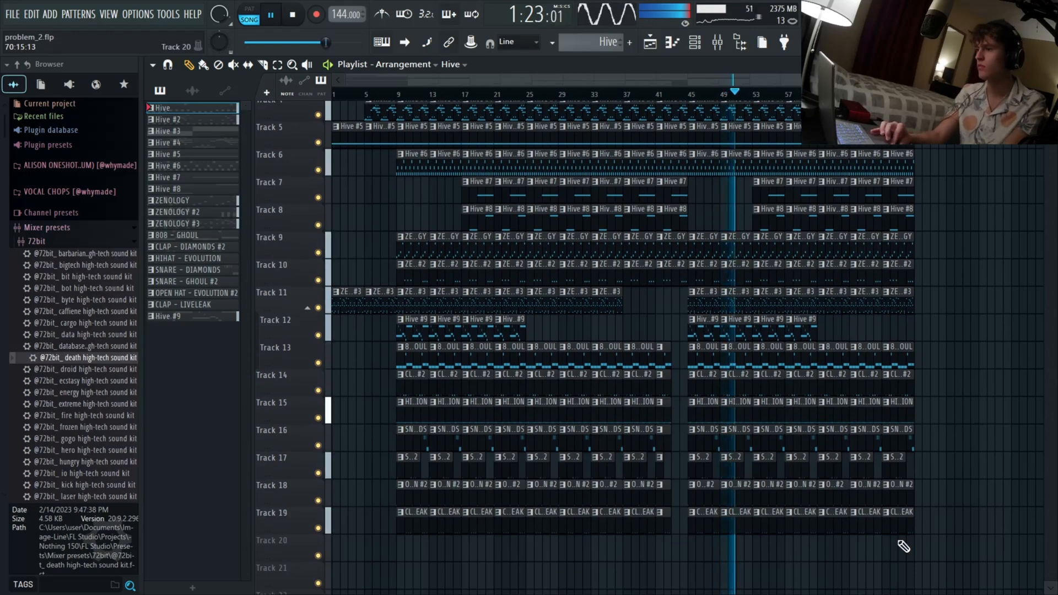
drag(904, 546, 908, 102)
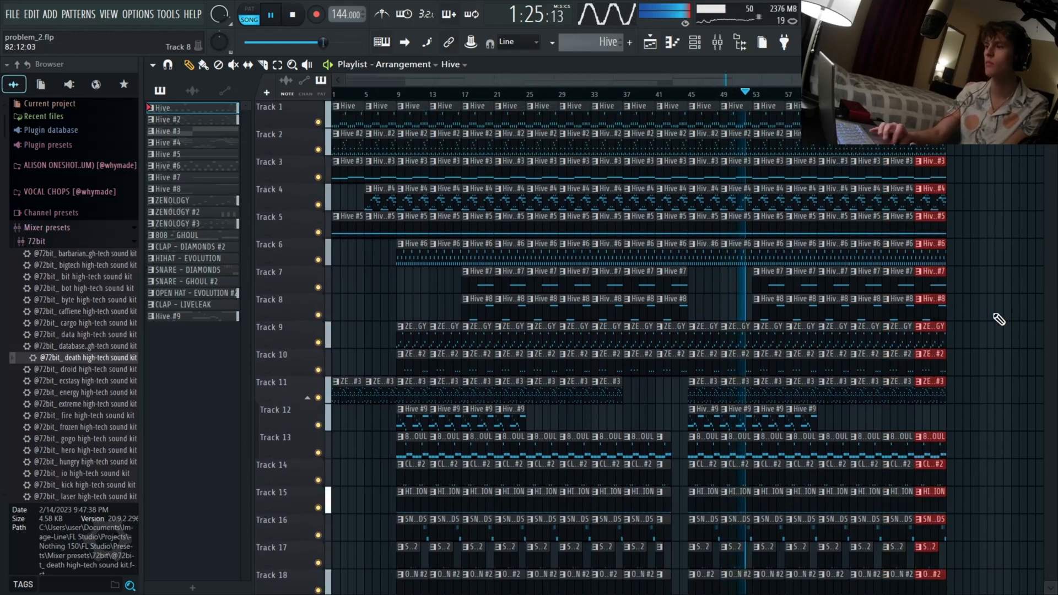
- Create an automation clip for the Master volume in the mixer and return to the playlist
key(F9)
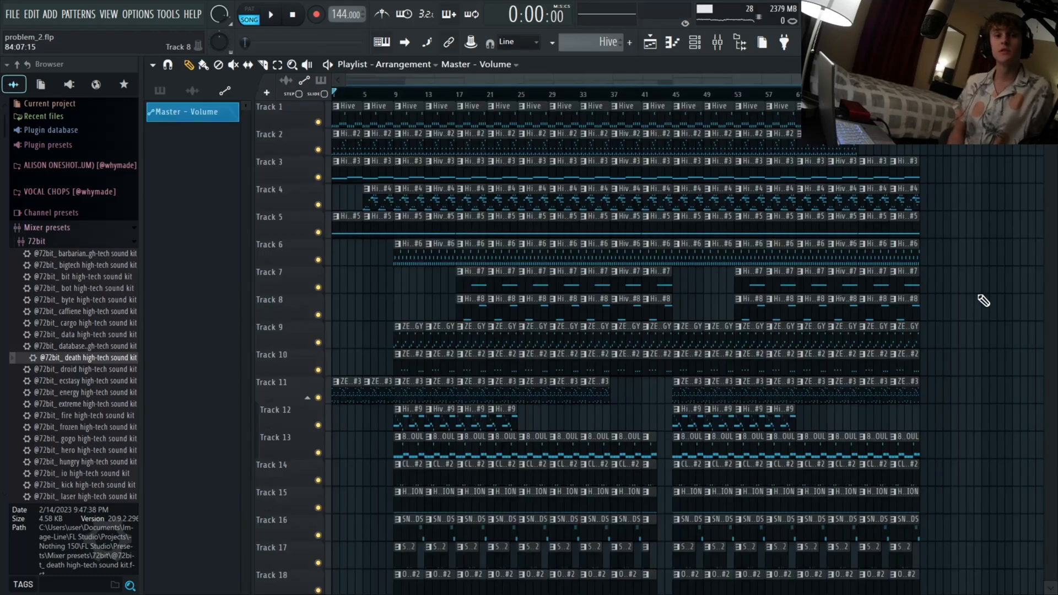
mouse_move(1051, 93)
mouse_down()
mouse_move(1051, 105)
mouse_move(1050, 91)
mouse_up()
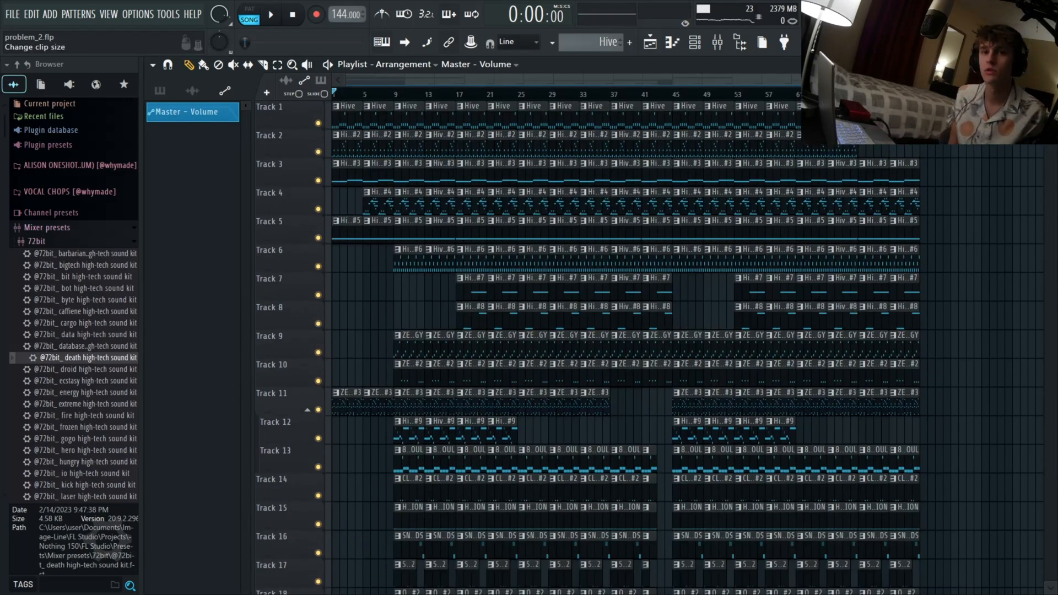